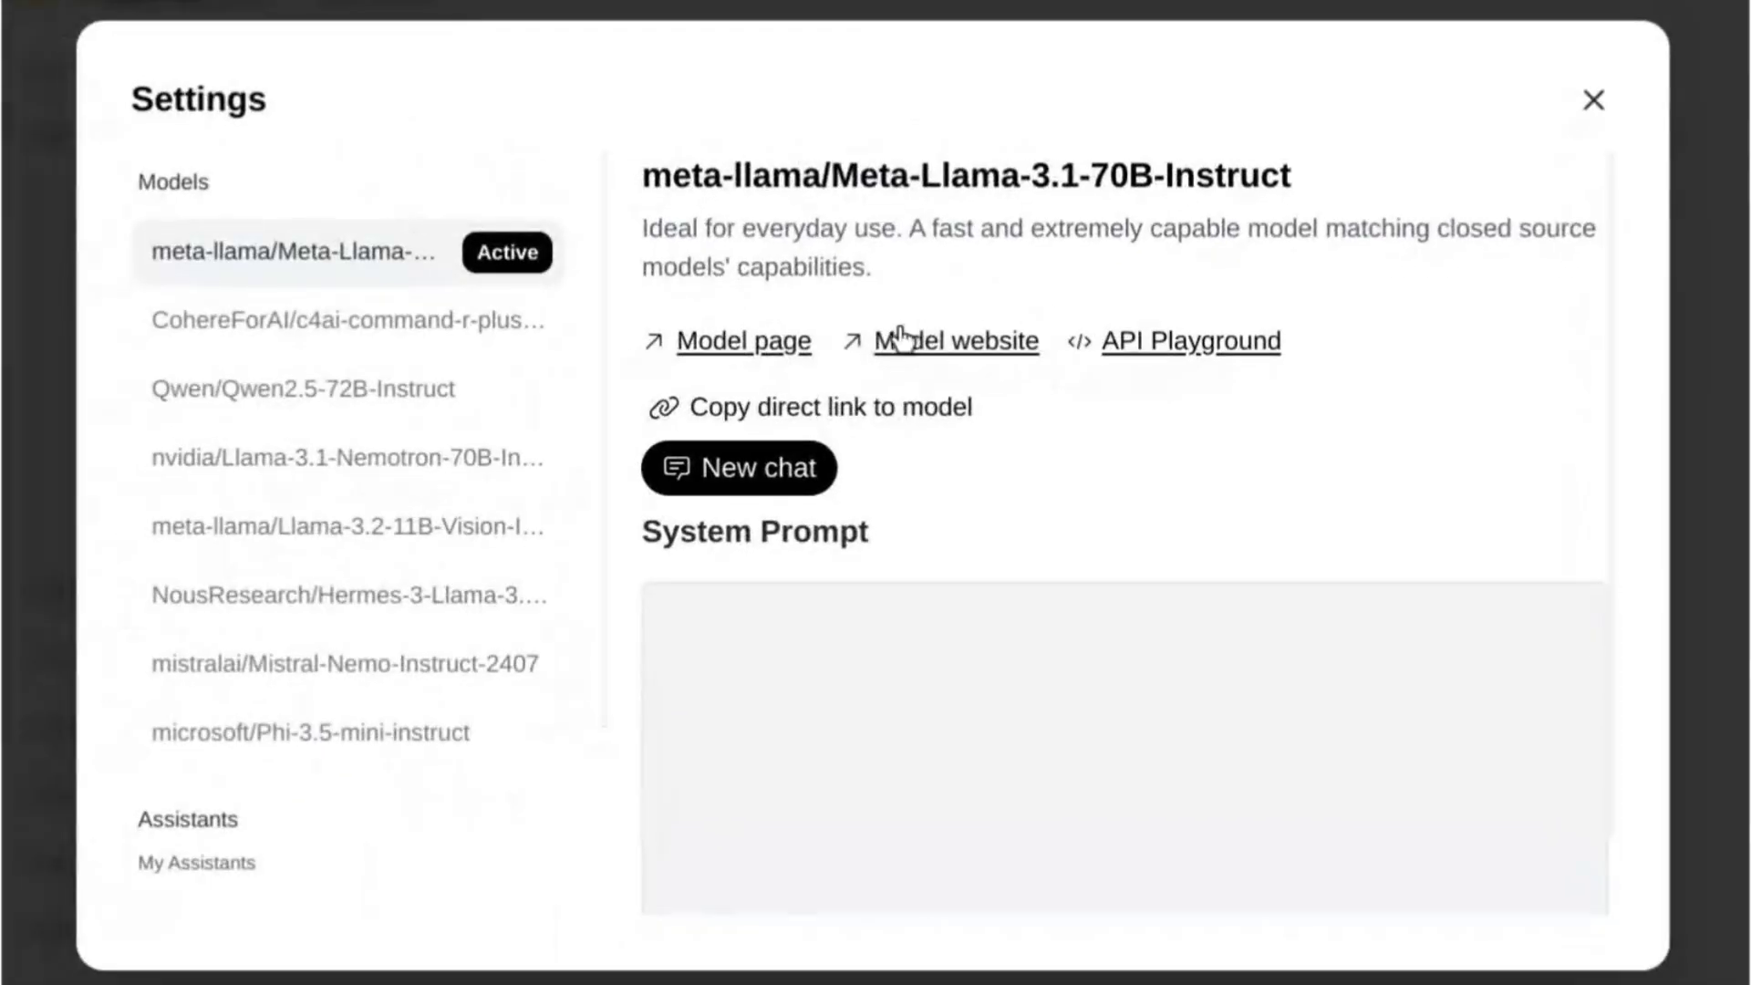
Select the Nemotron-70B model, start a new chat, and run the 'Rs in strawberry' example.
left_click(465, 470)
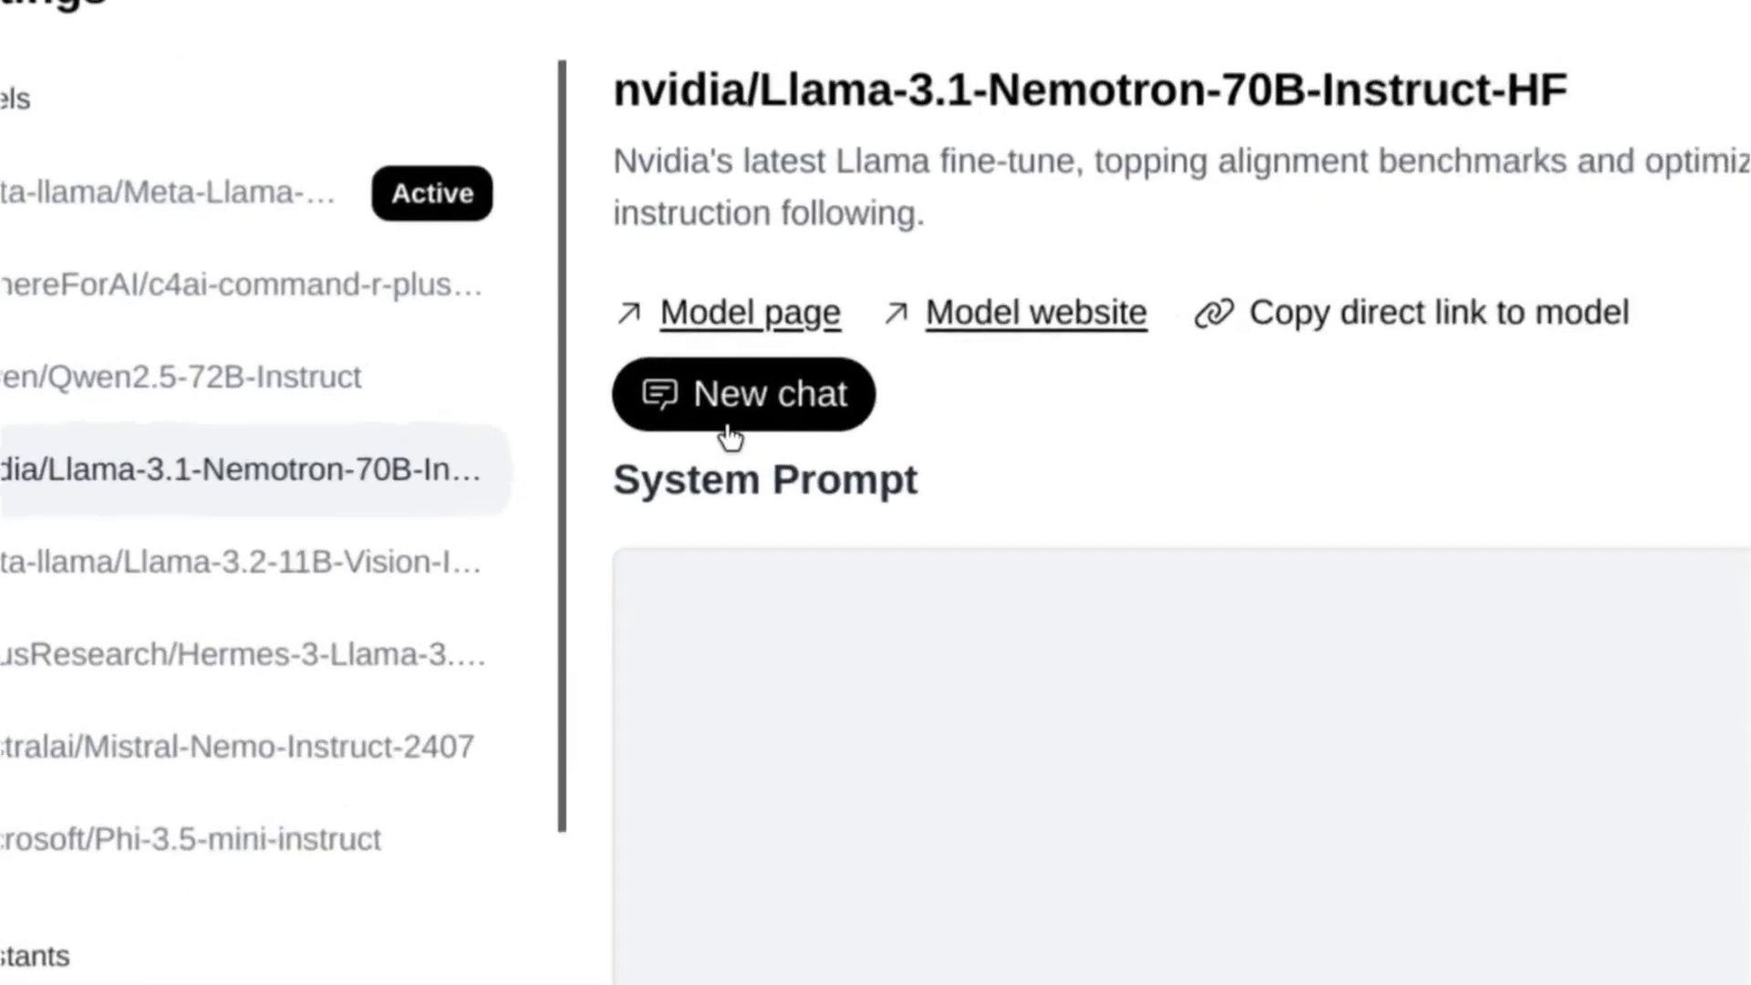
left_click(730, 433)
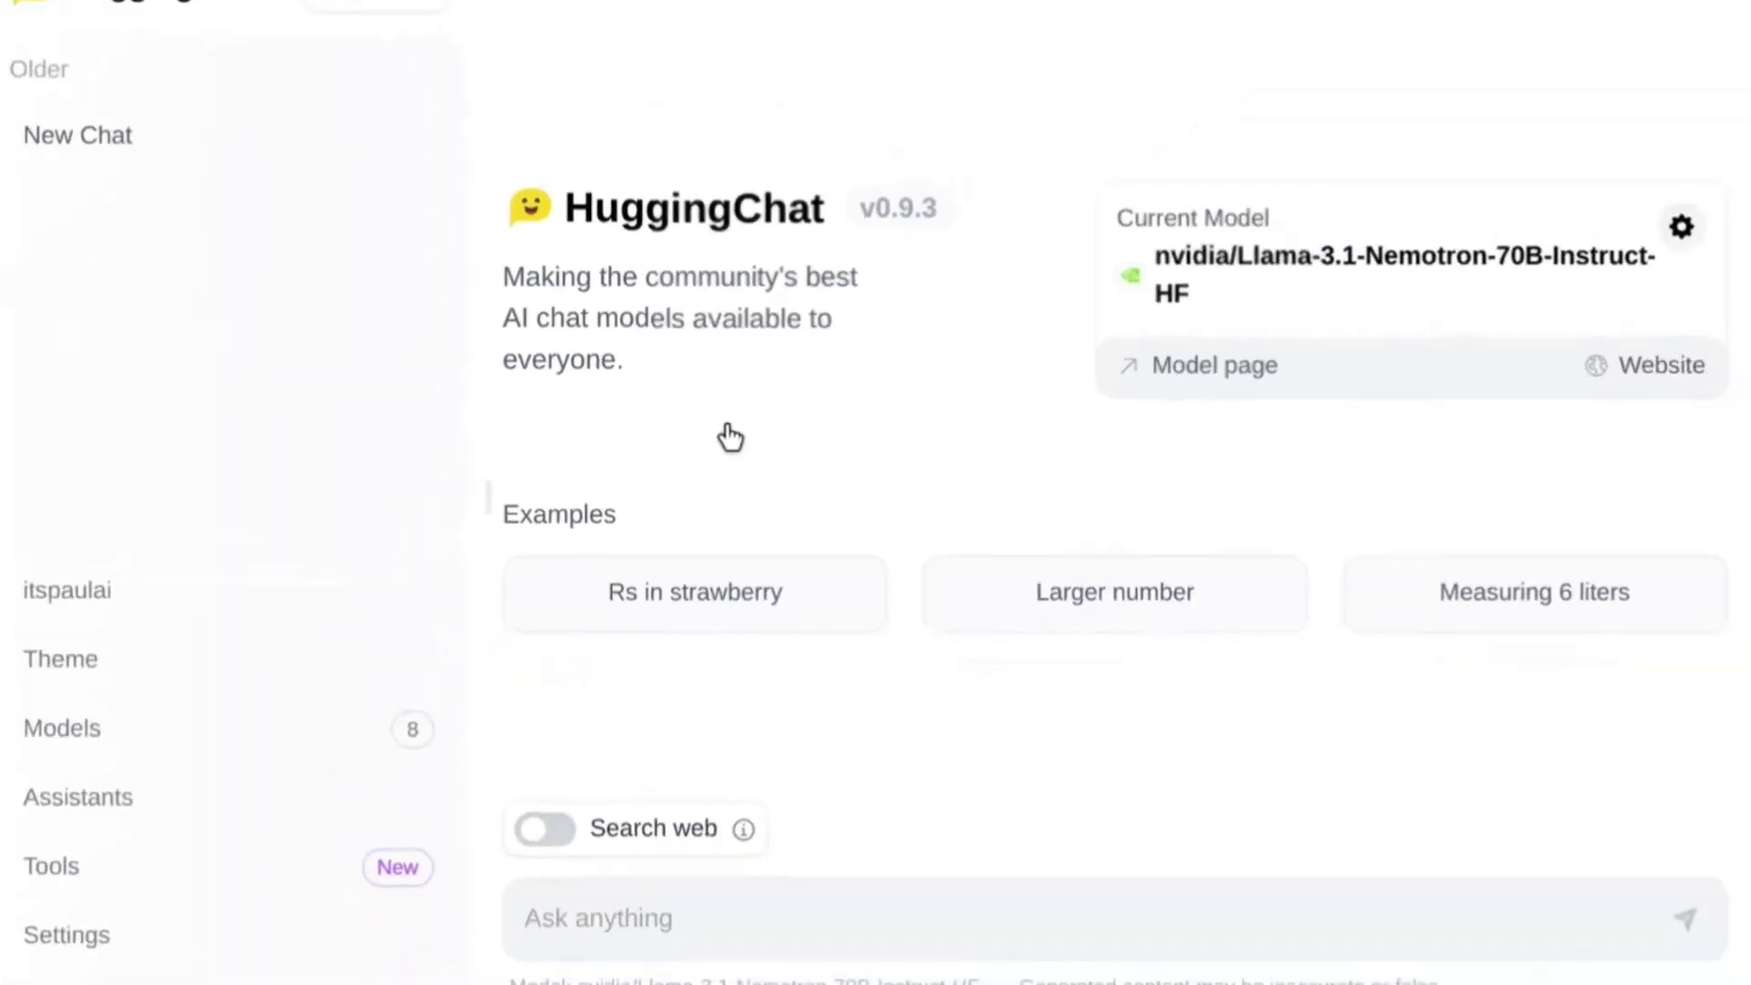
left_click(695, 613)
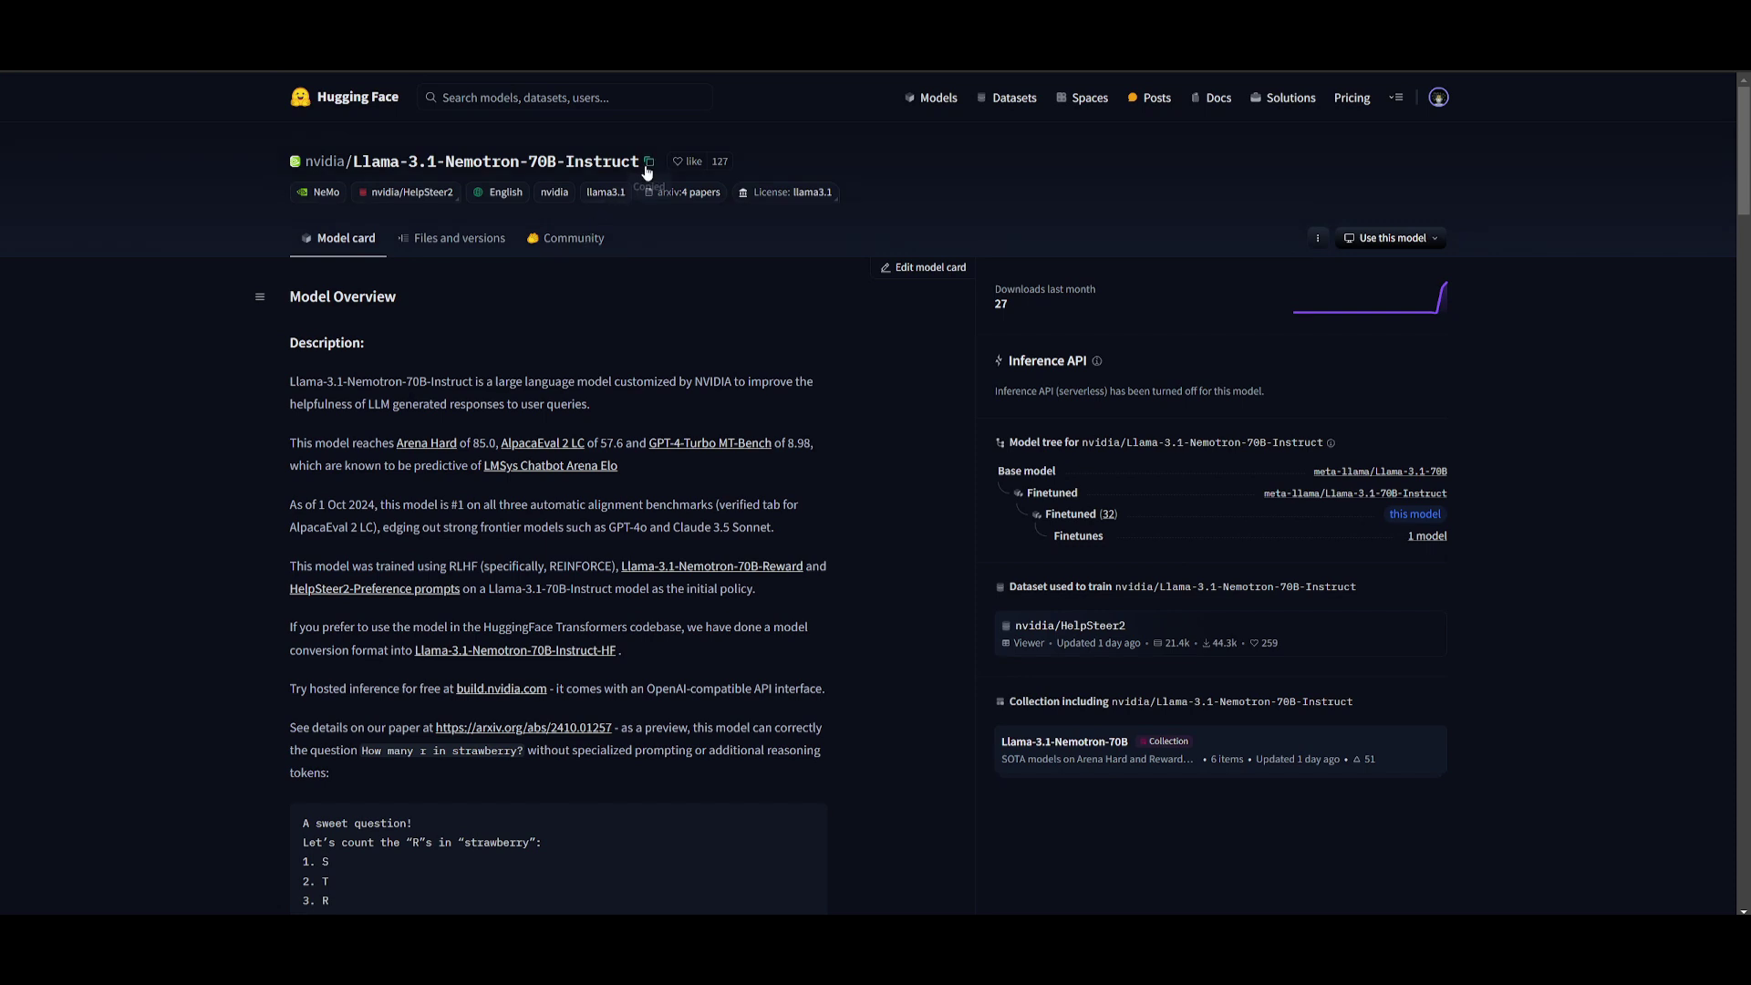
Launch LM Studio and search its hub for the full Nemotron-70B model name.
key("super+s")
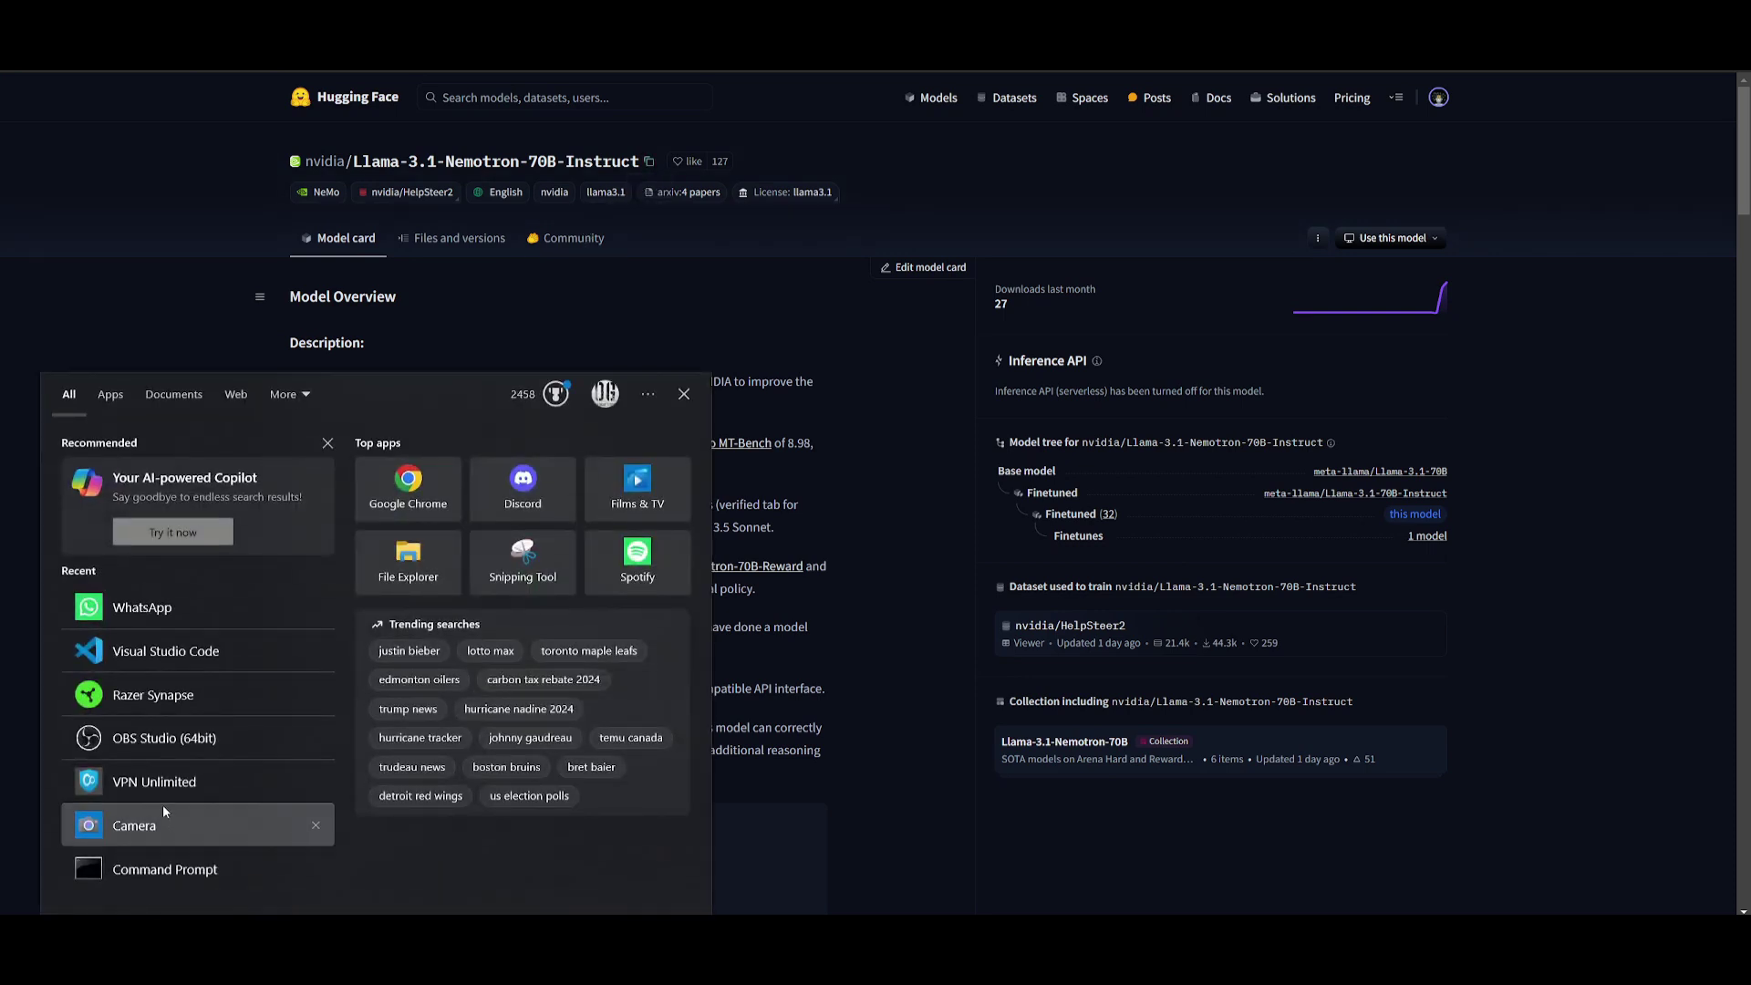
type("lm")
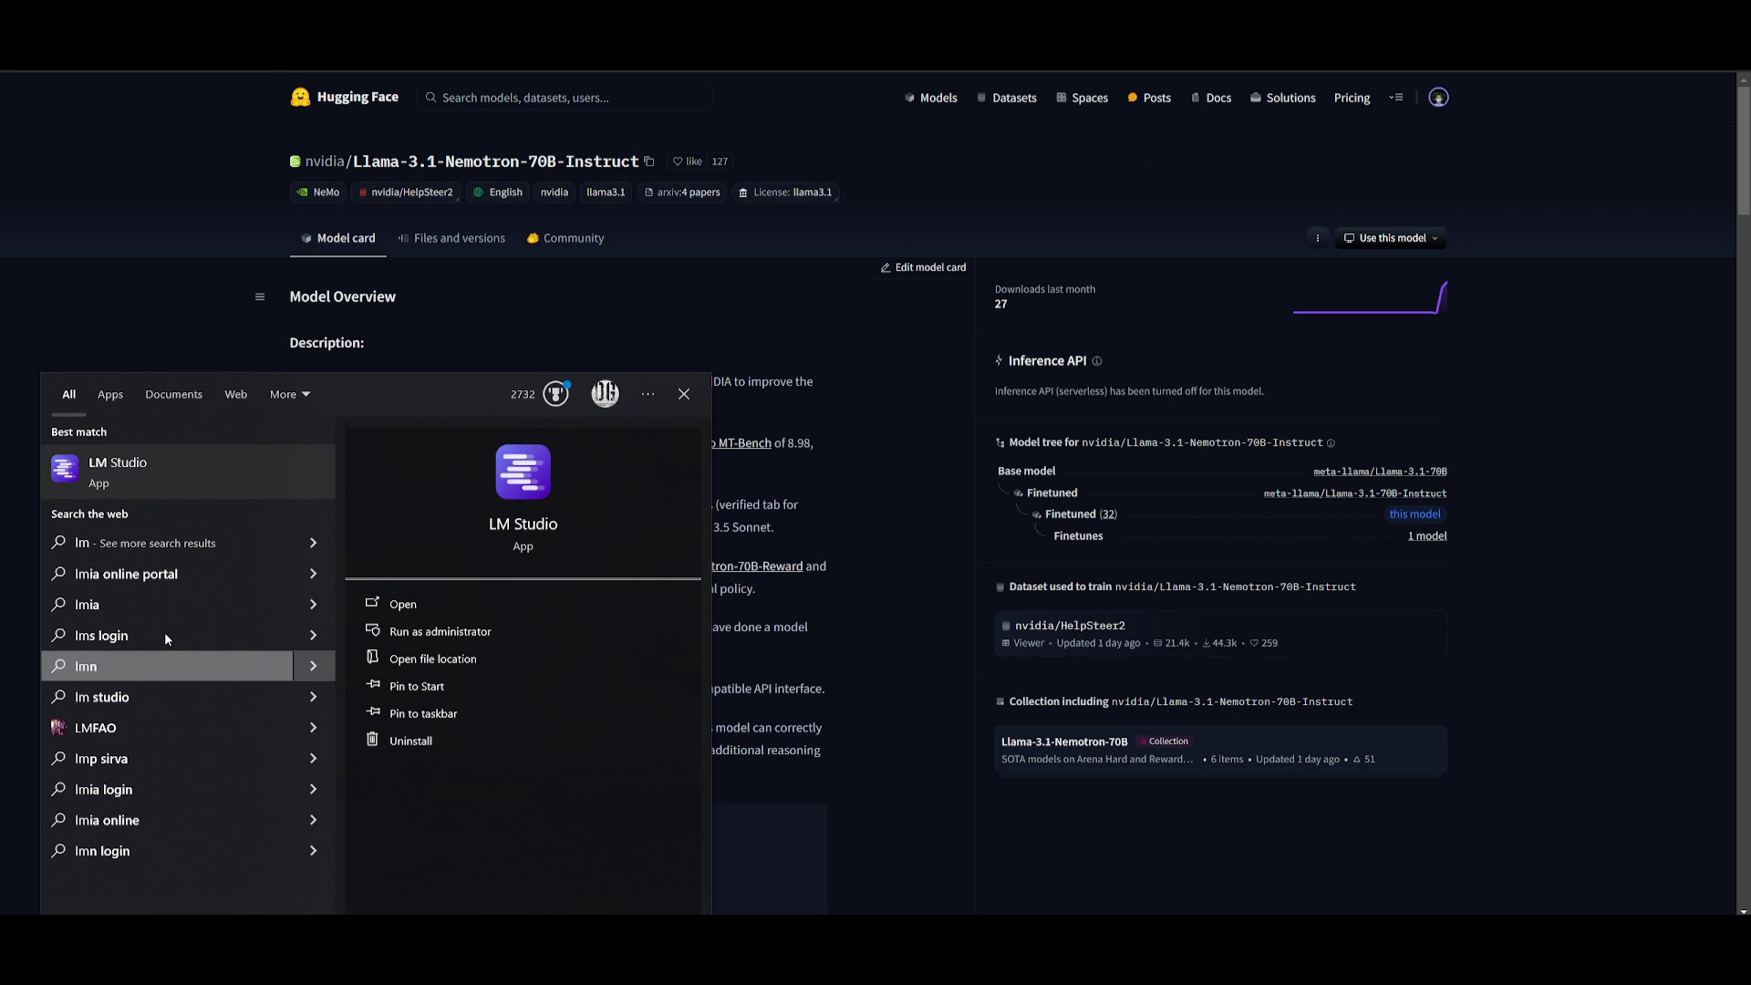
left_click(166, 476)
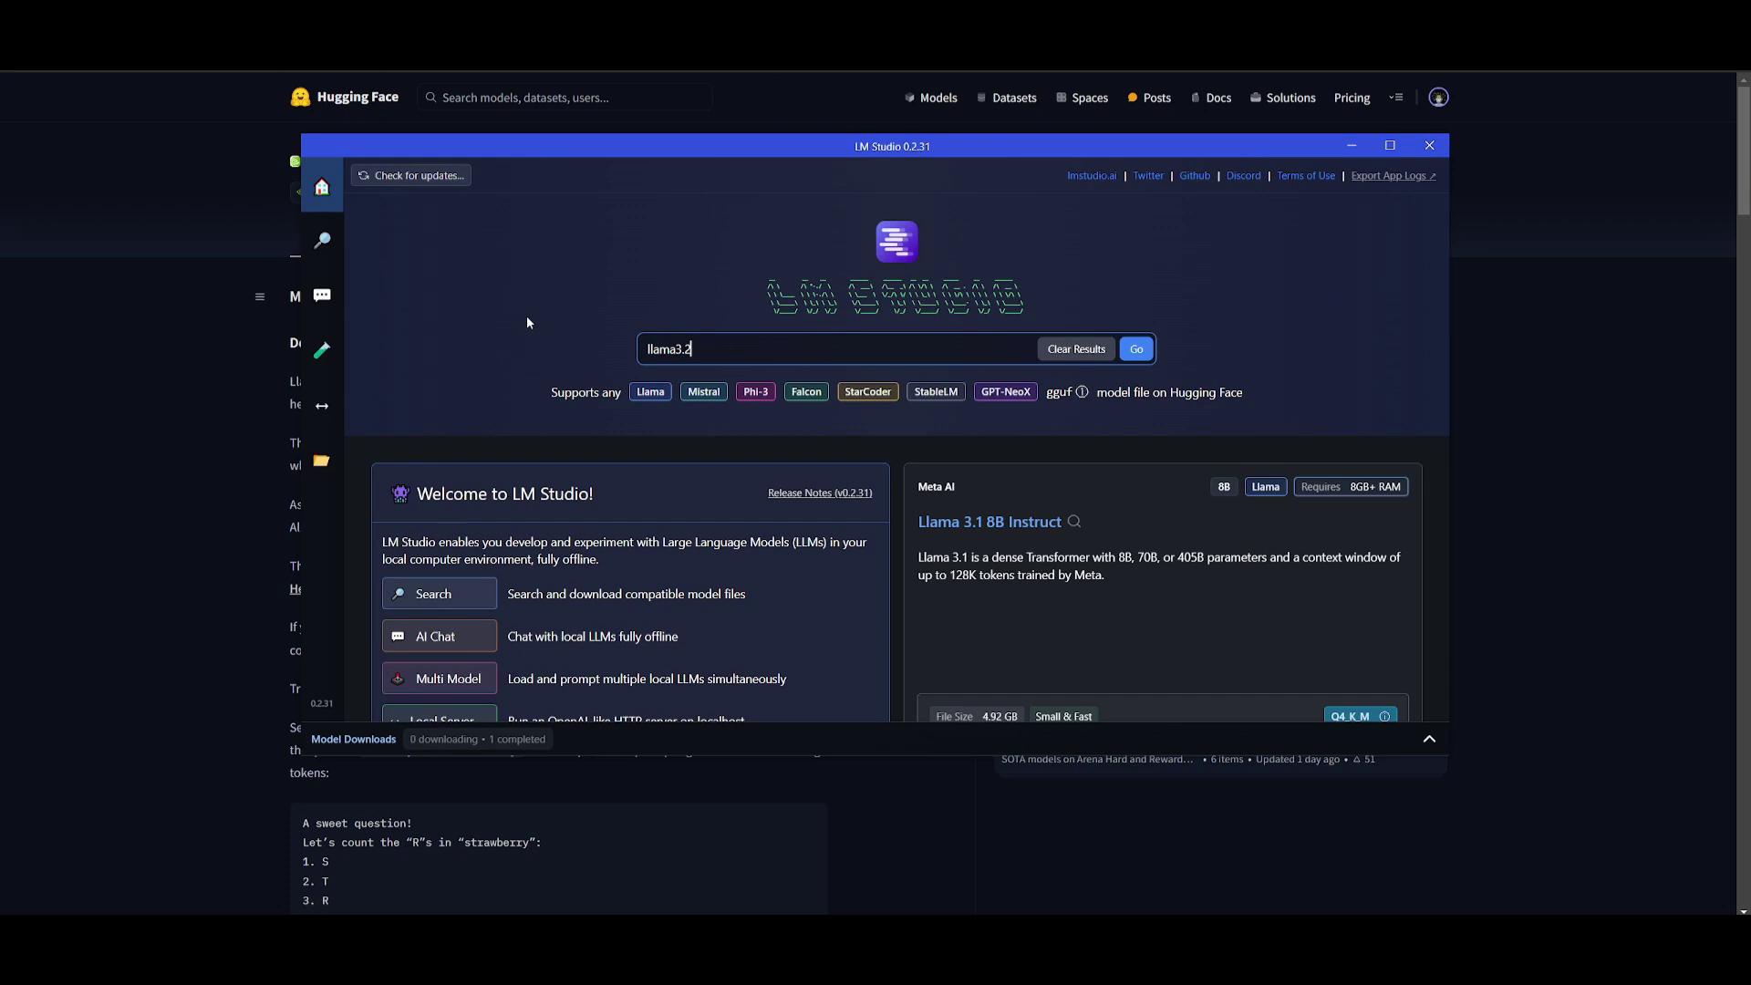
left_click_drag(694, 350, 602, 347)
left_click(151, 310)
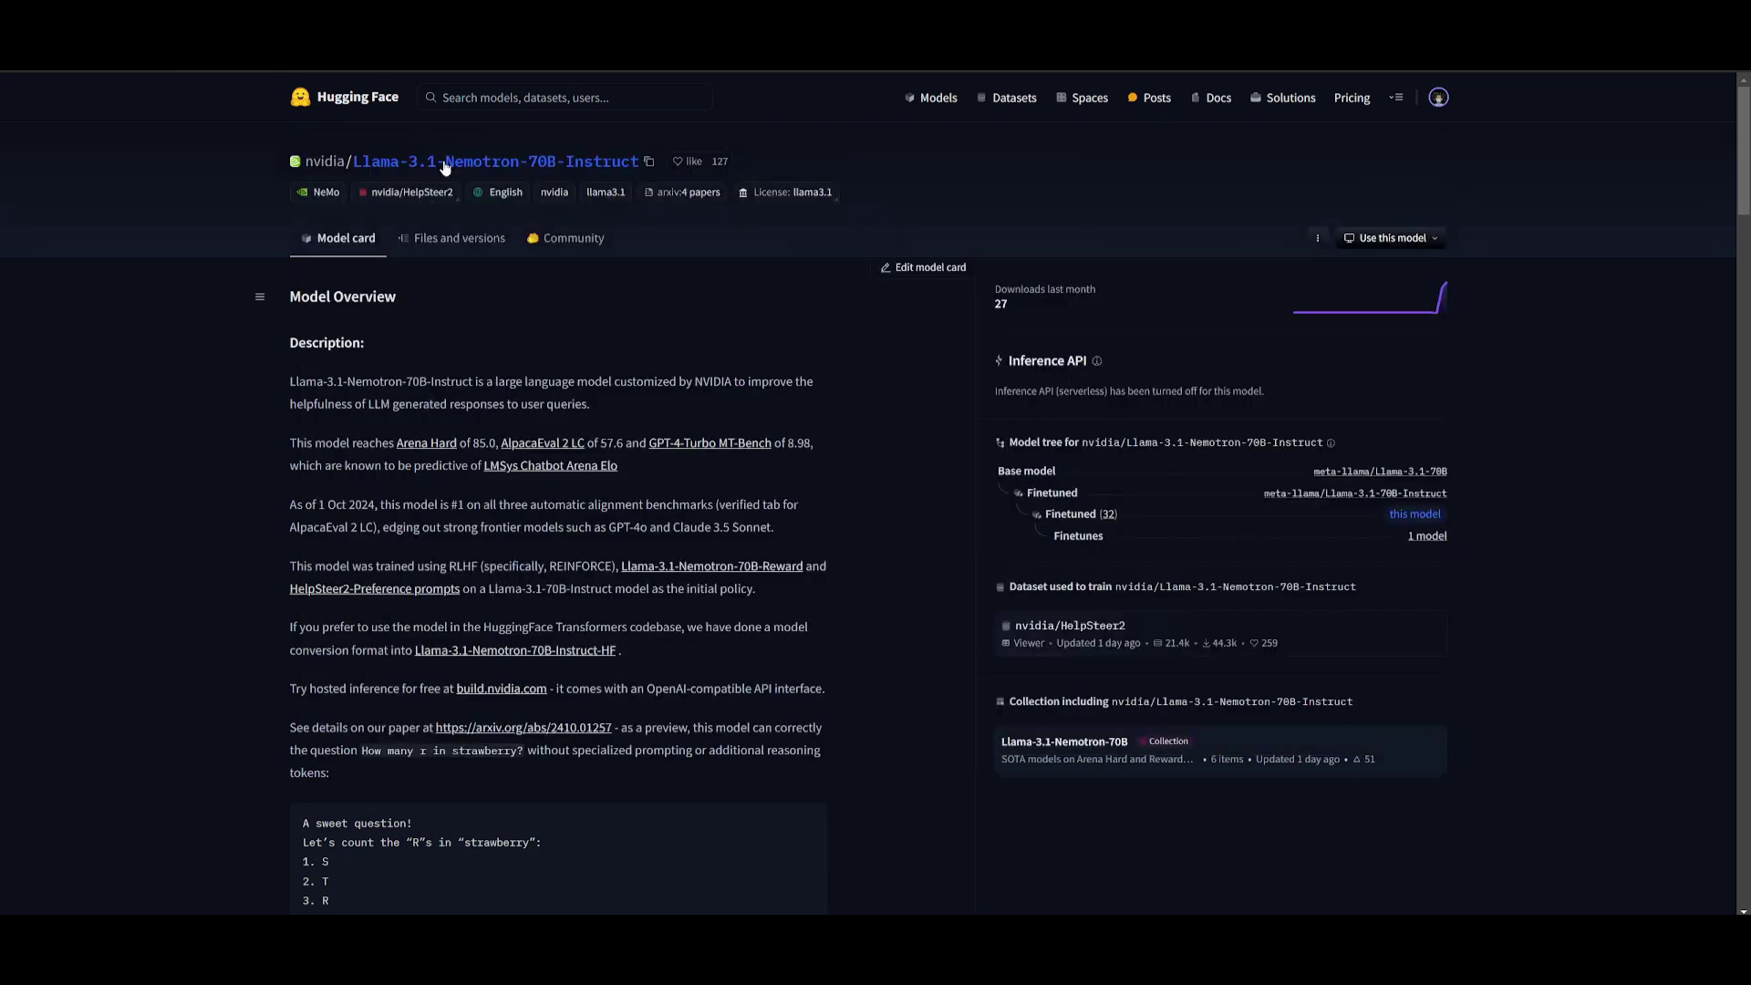
key("alt+Tab")
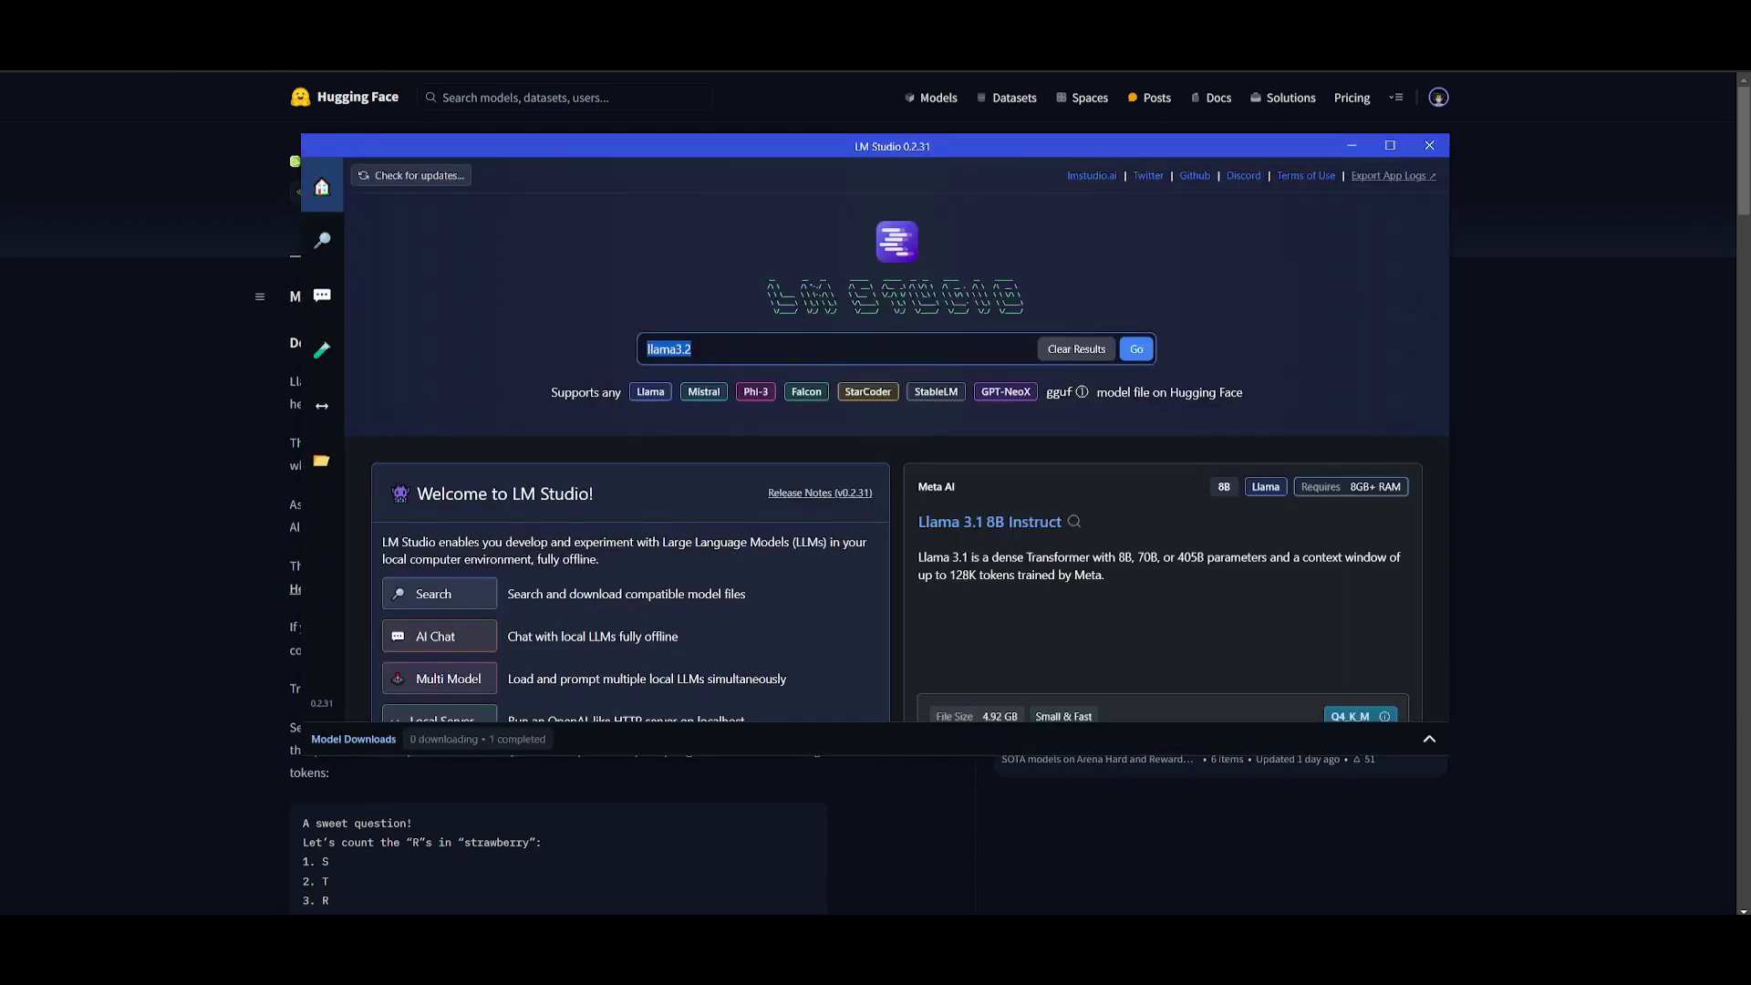
type("nvidia/Llama-3.1-Nemotron-70B-Instruct")
left_click(1137, 350)
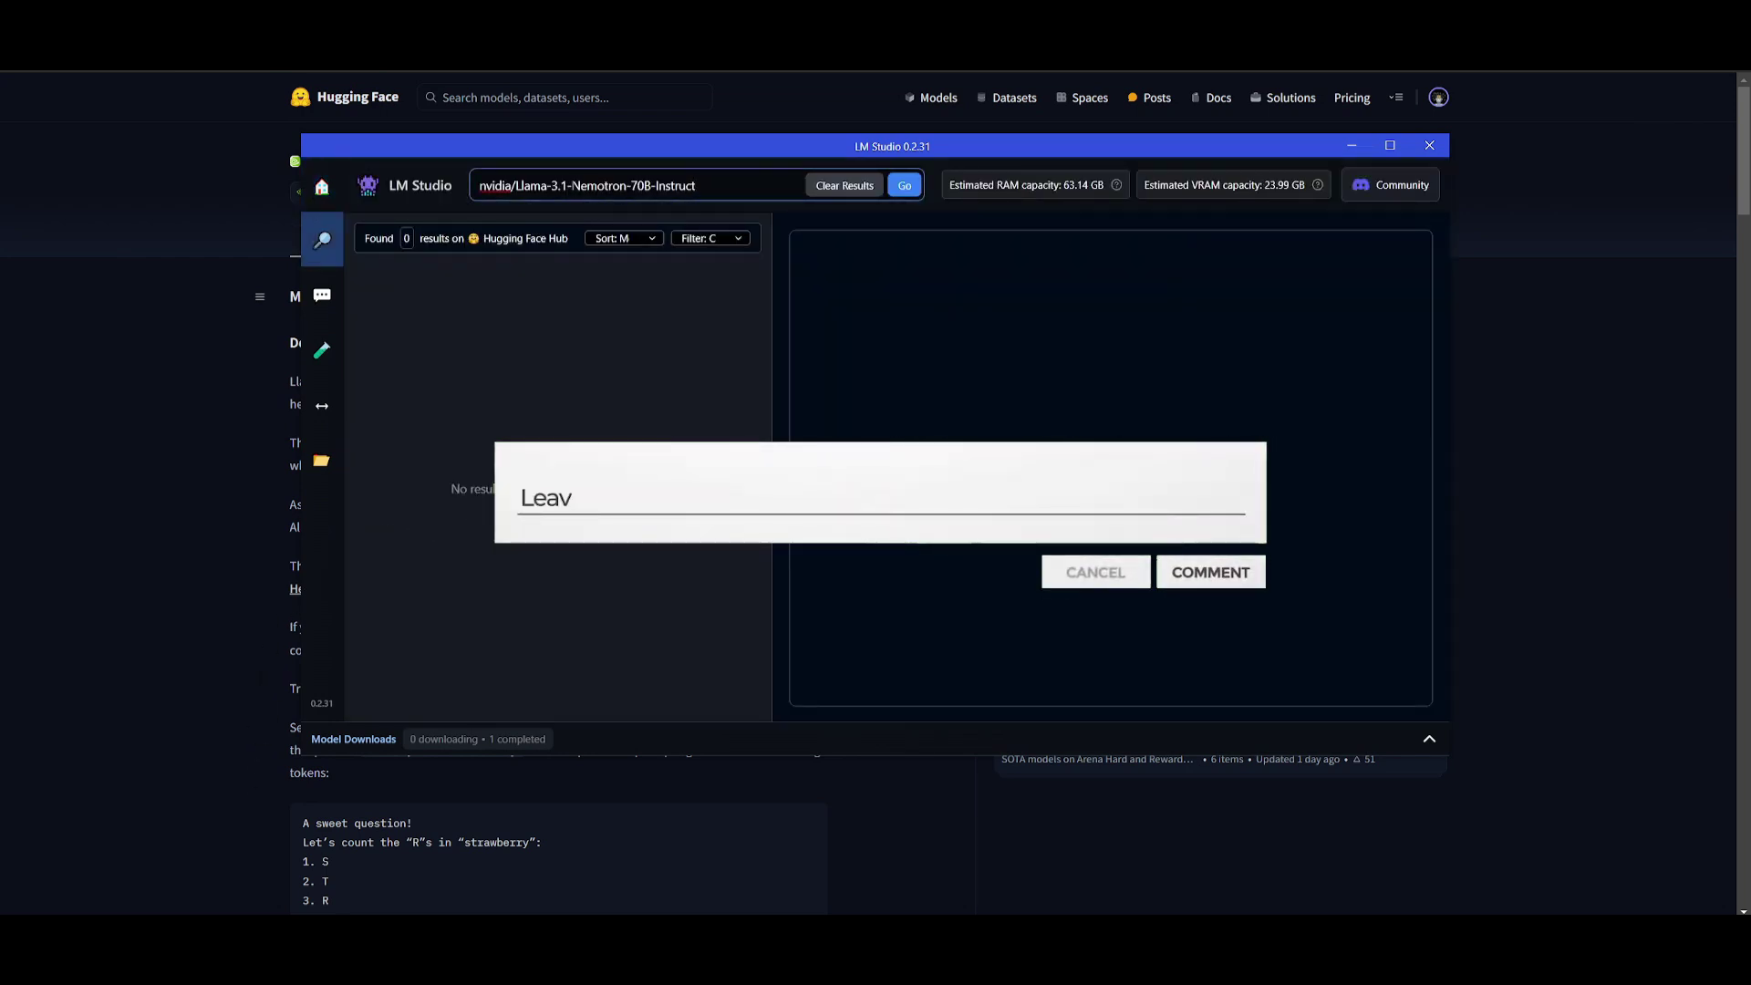
Trim the search text down to just 'Nemotron' and search again.
left_click_drag(572, 186, 469, 183)
key("BackSpace")
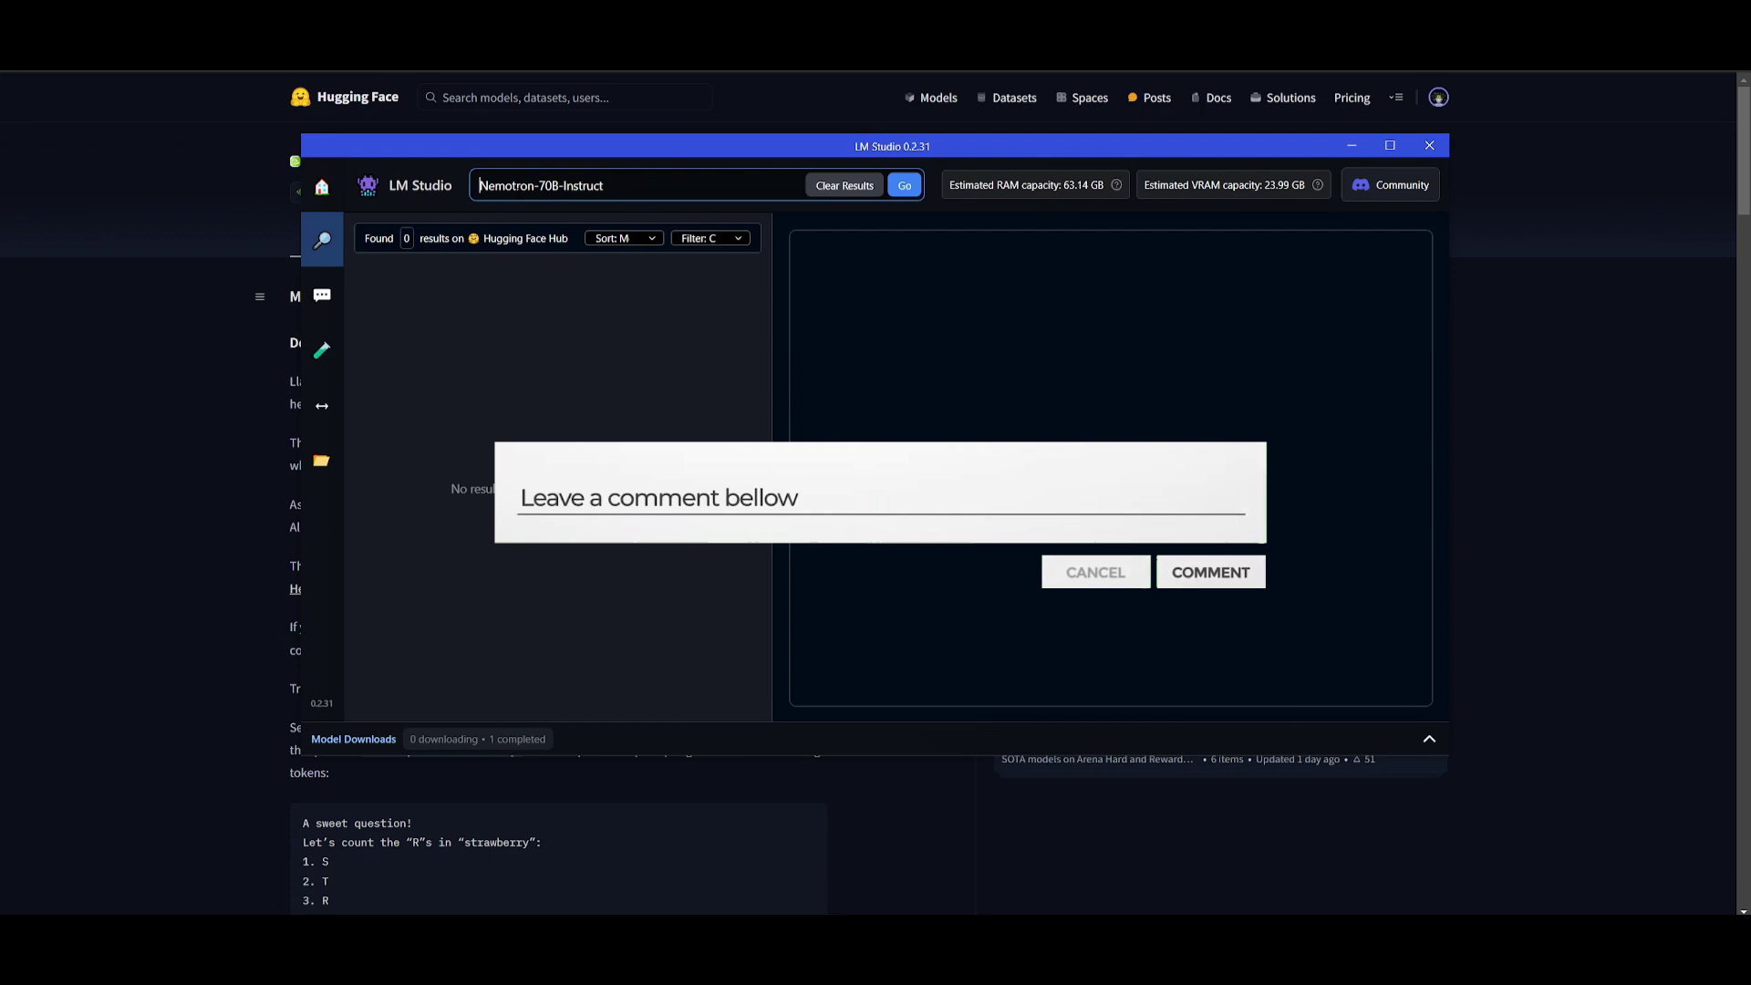
key("ctrl+Right")
key("shift+End")
key("BackSpace")
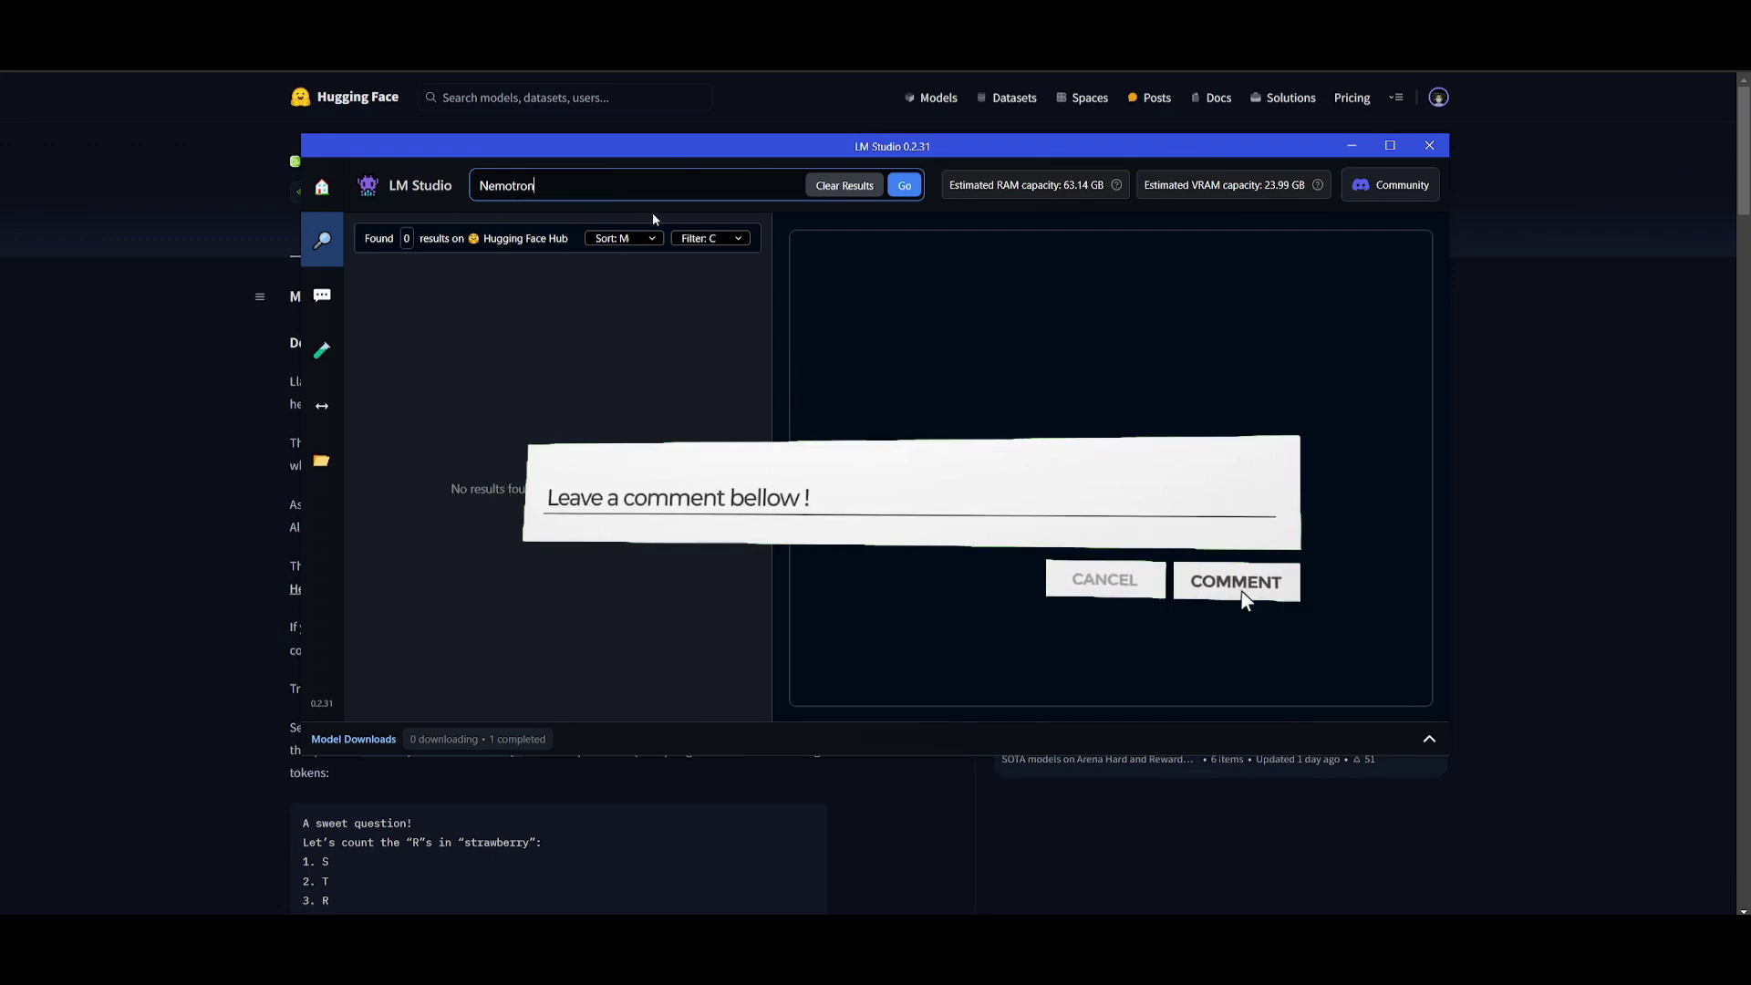
left_click(902, 189)
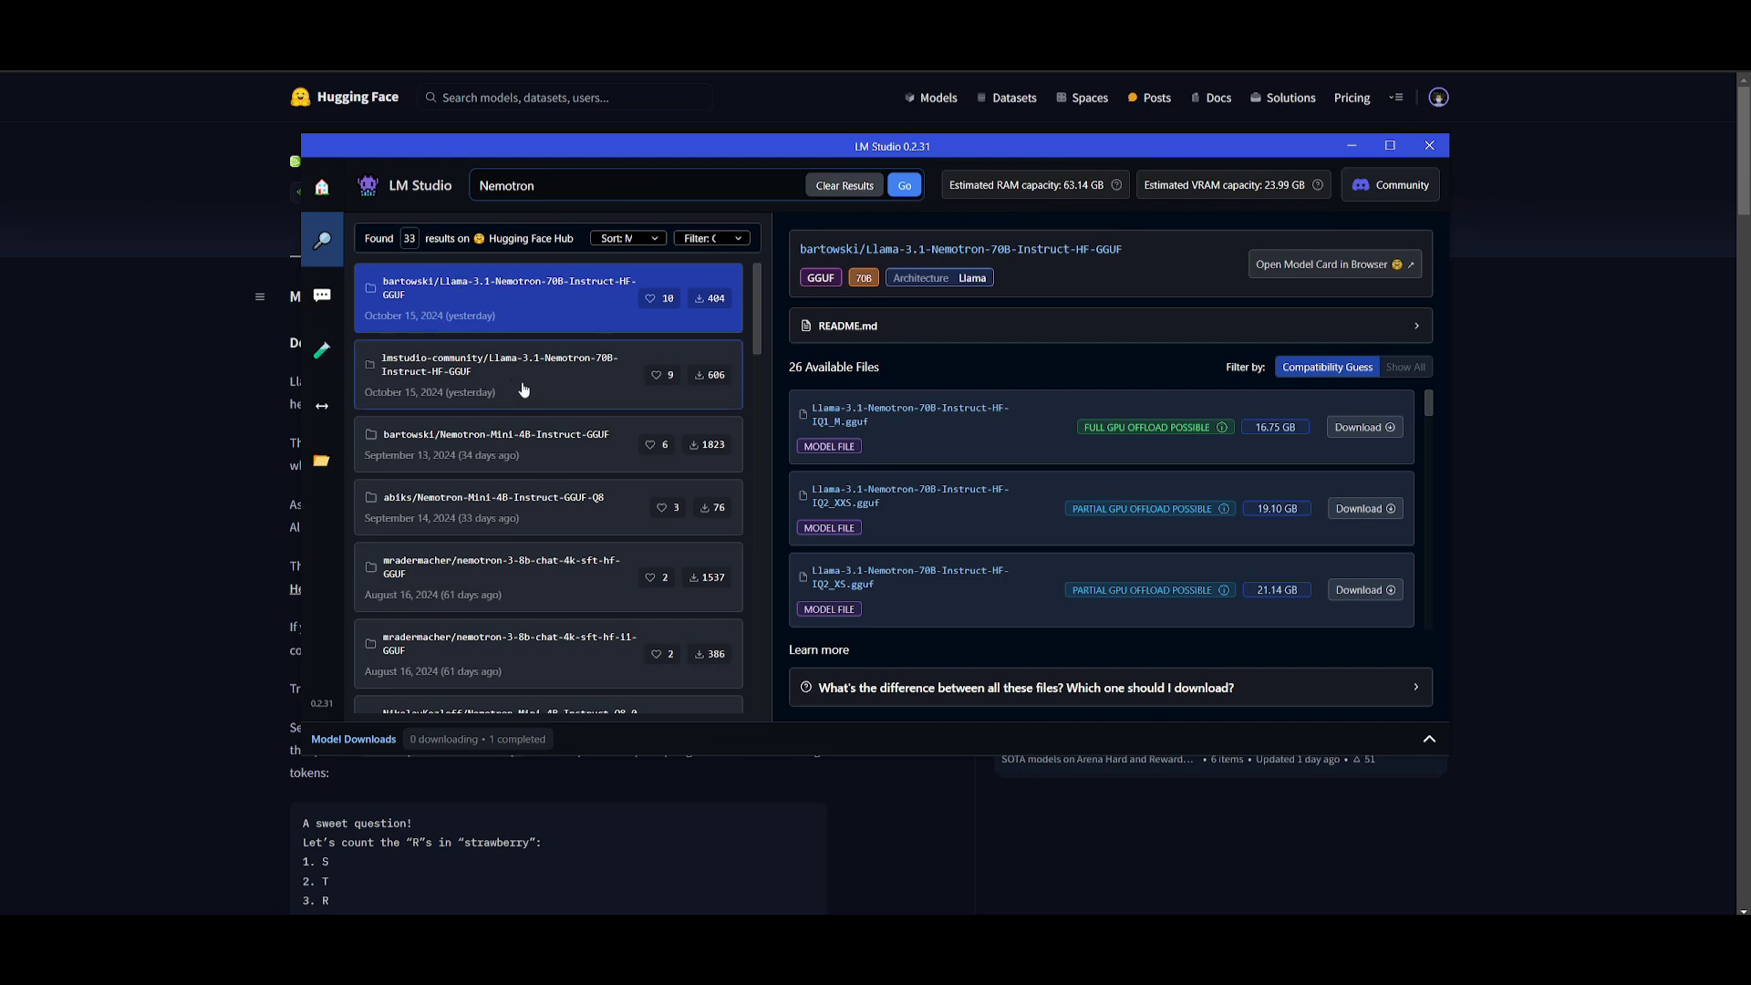
View the lmstudio-community Nemotron-70B GGUF files, then open the chat page's model loader.
left_click(469, 369)
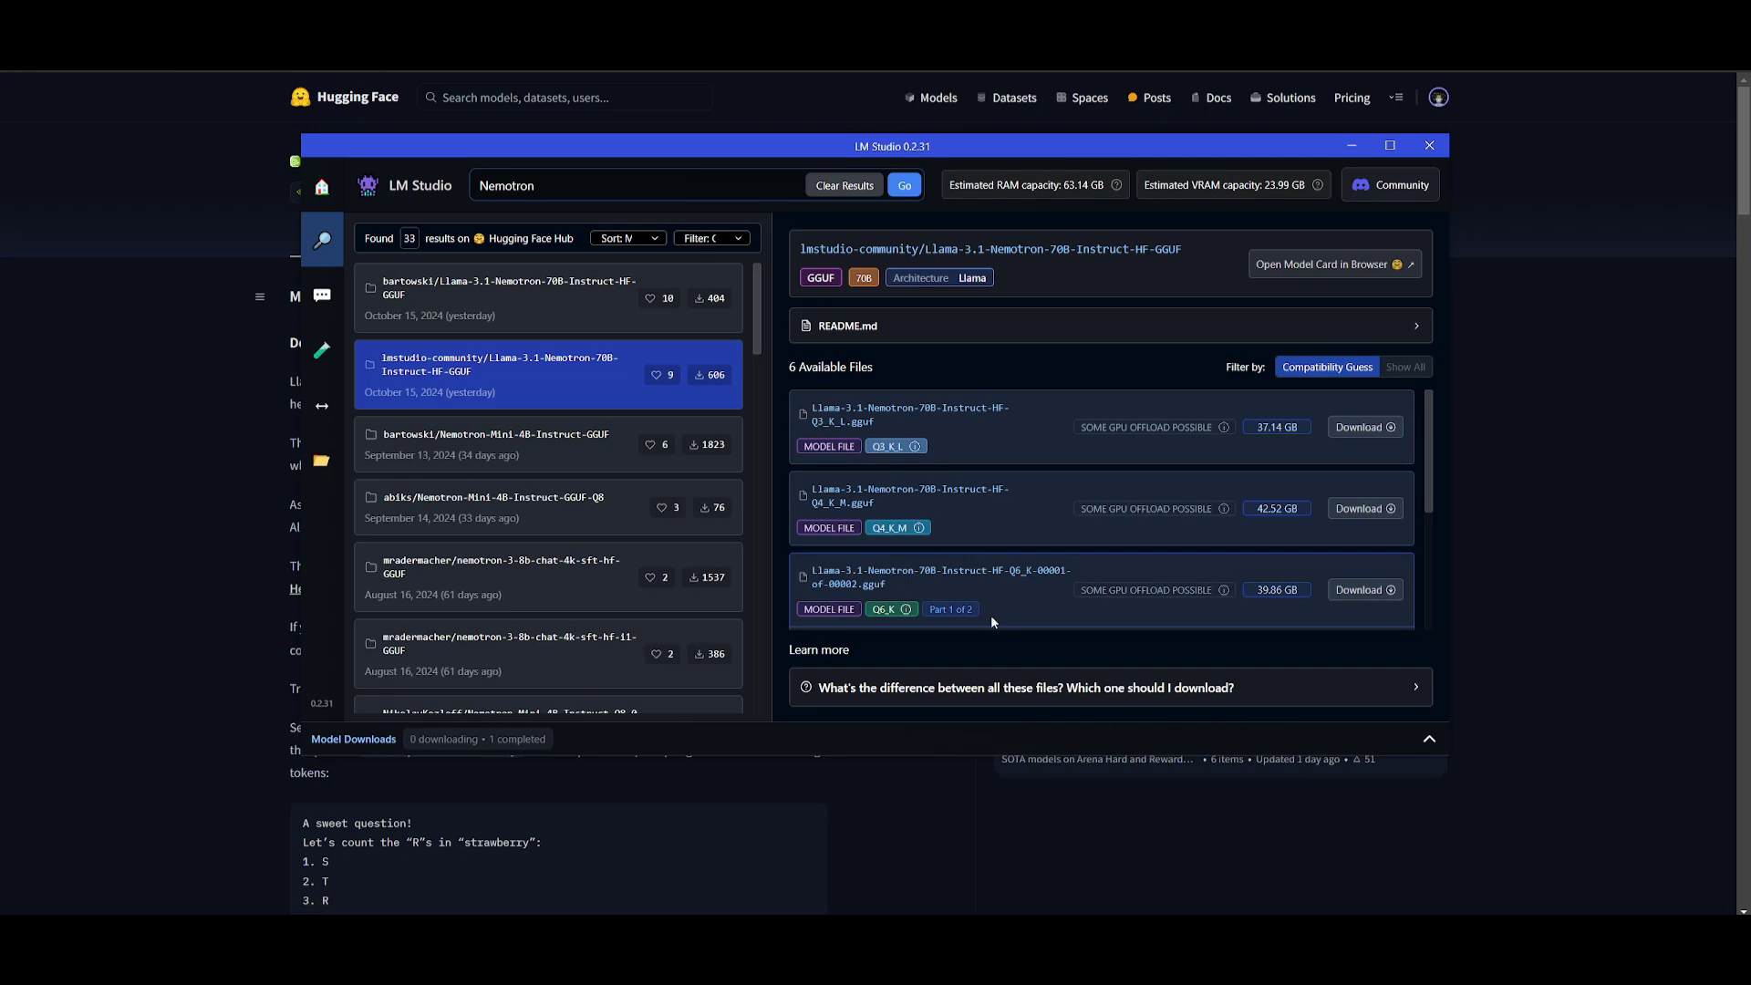
scroll(1121, 489, "down", 3)
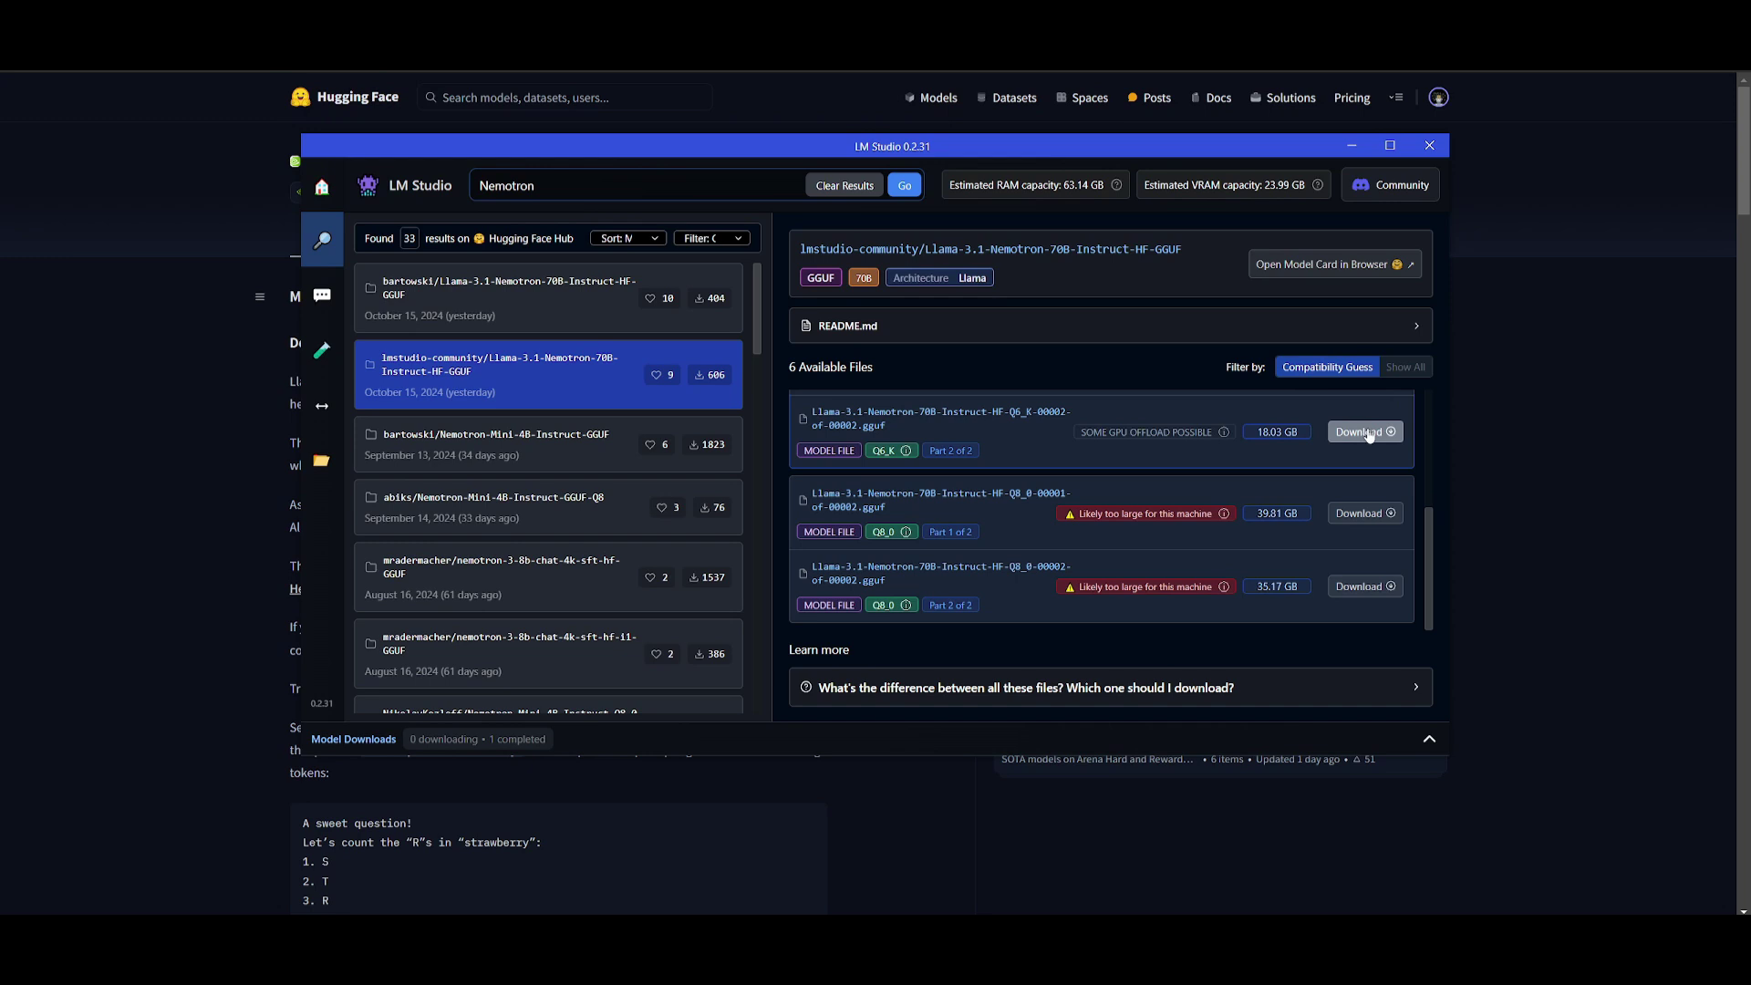
left_click(322, 295)
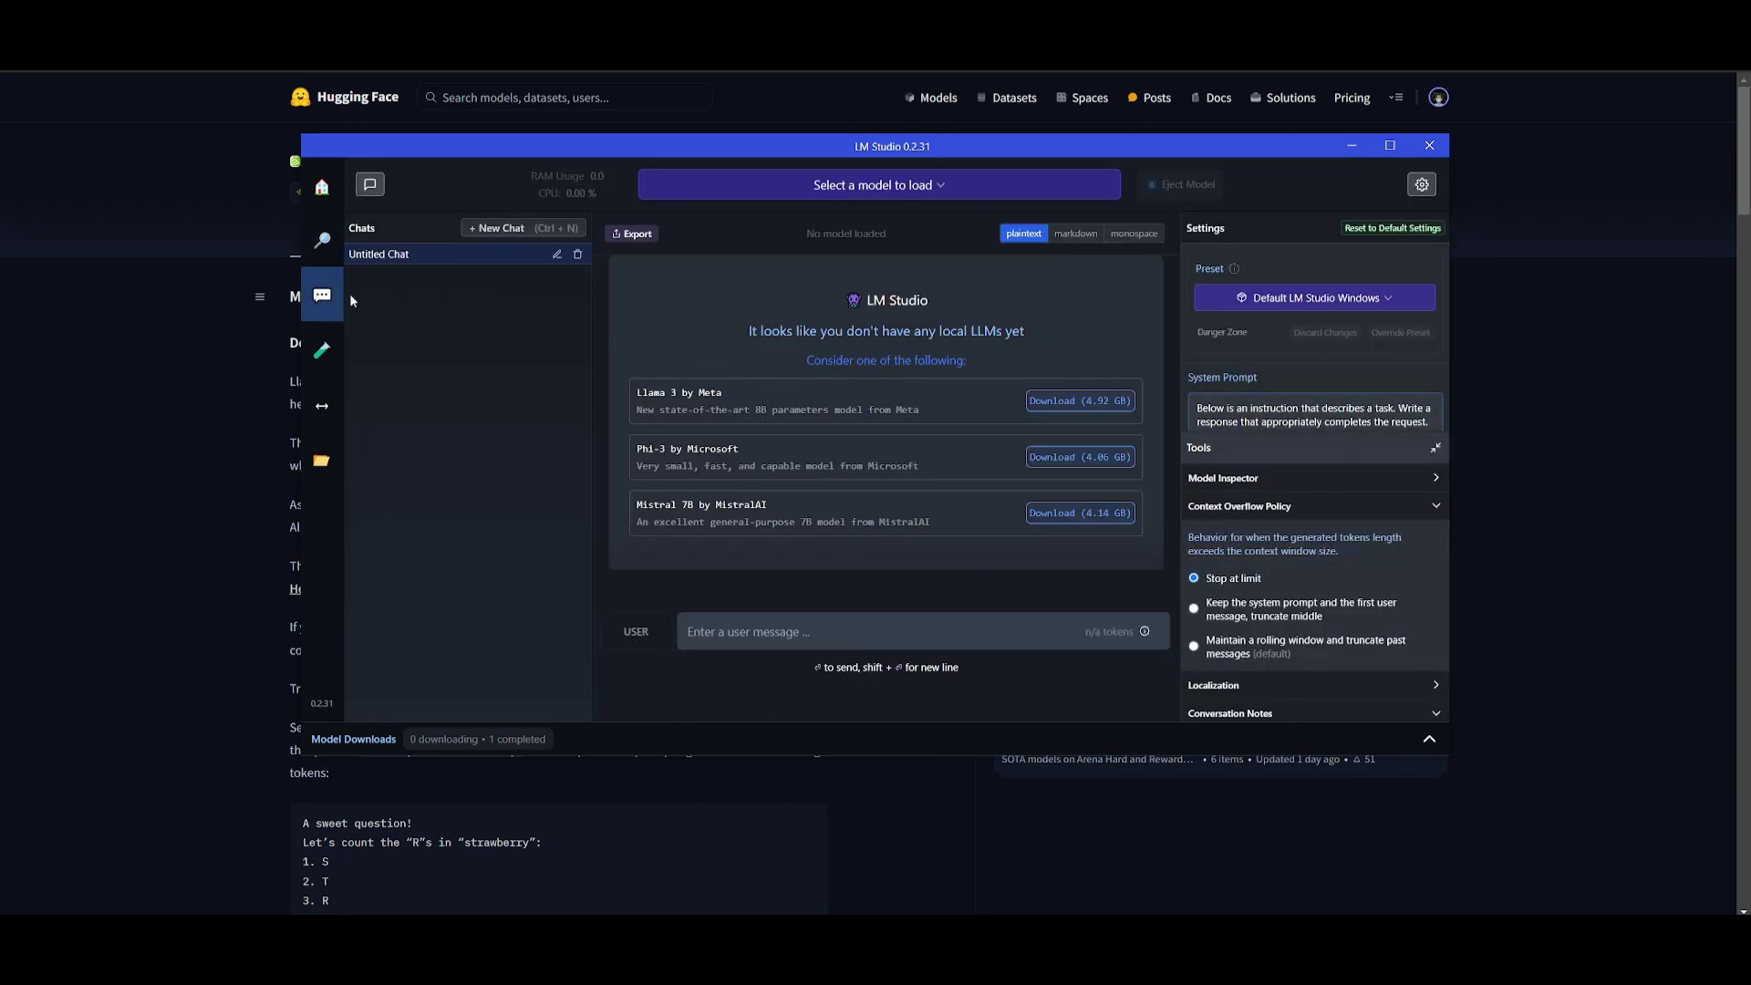
left_click(848, 189)
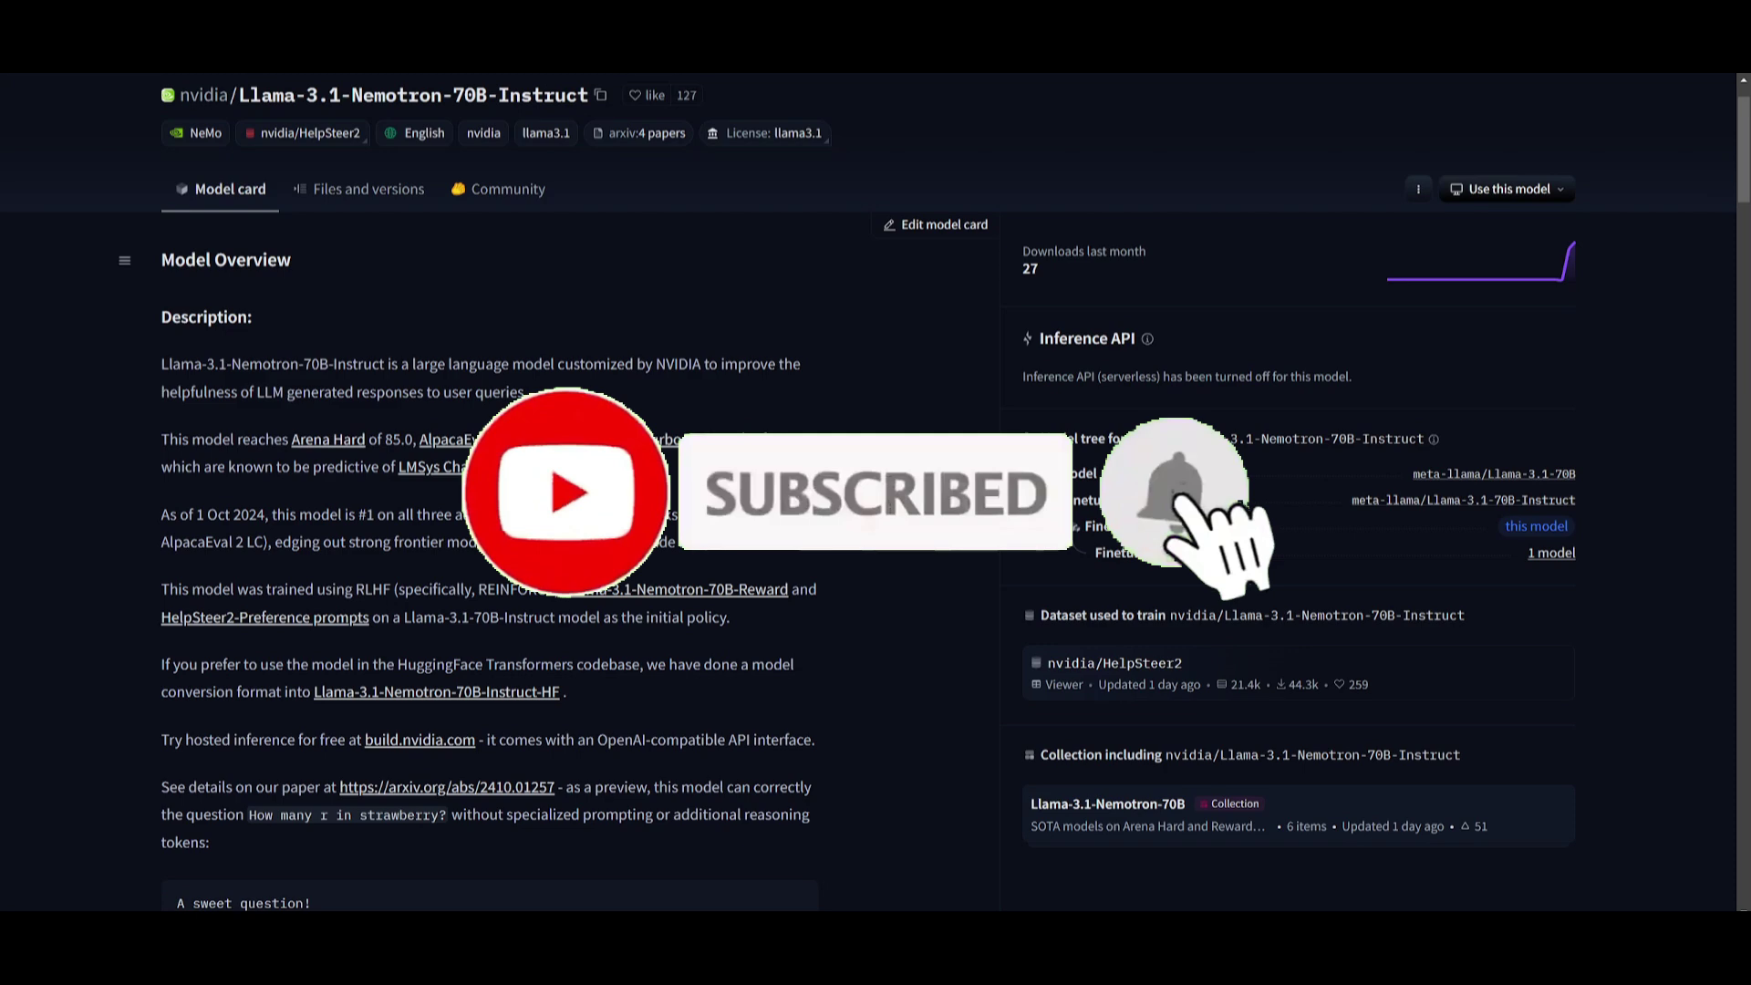
Scroll the Nemotron model card to the 'A sweet question!' strawberry sample answer and highlight it.
scroll(298, 269, "down", 2)
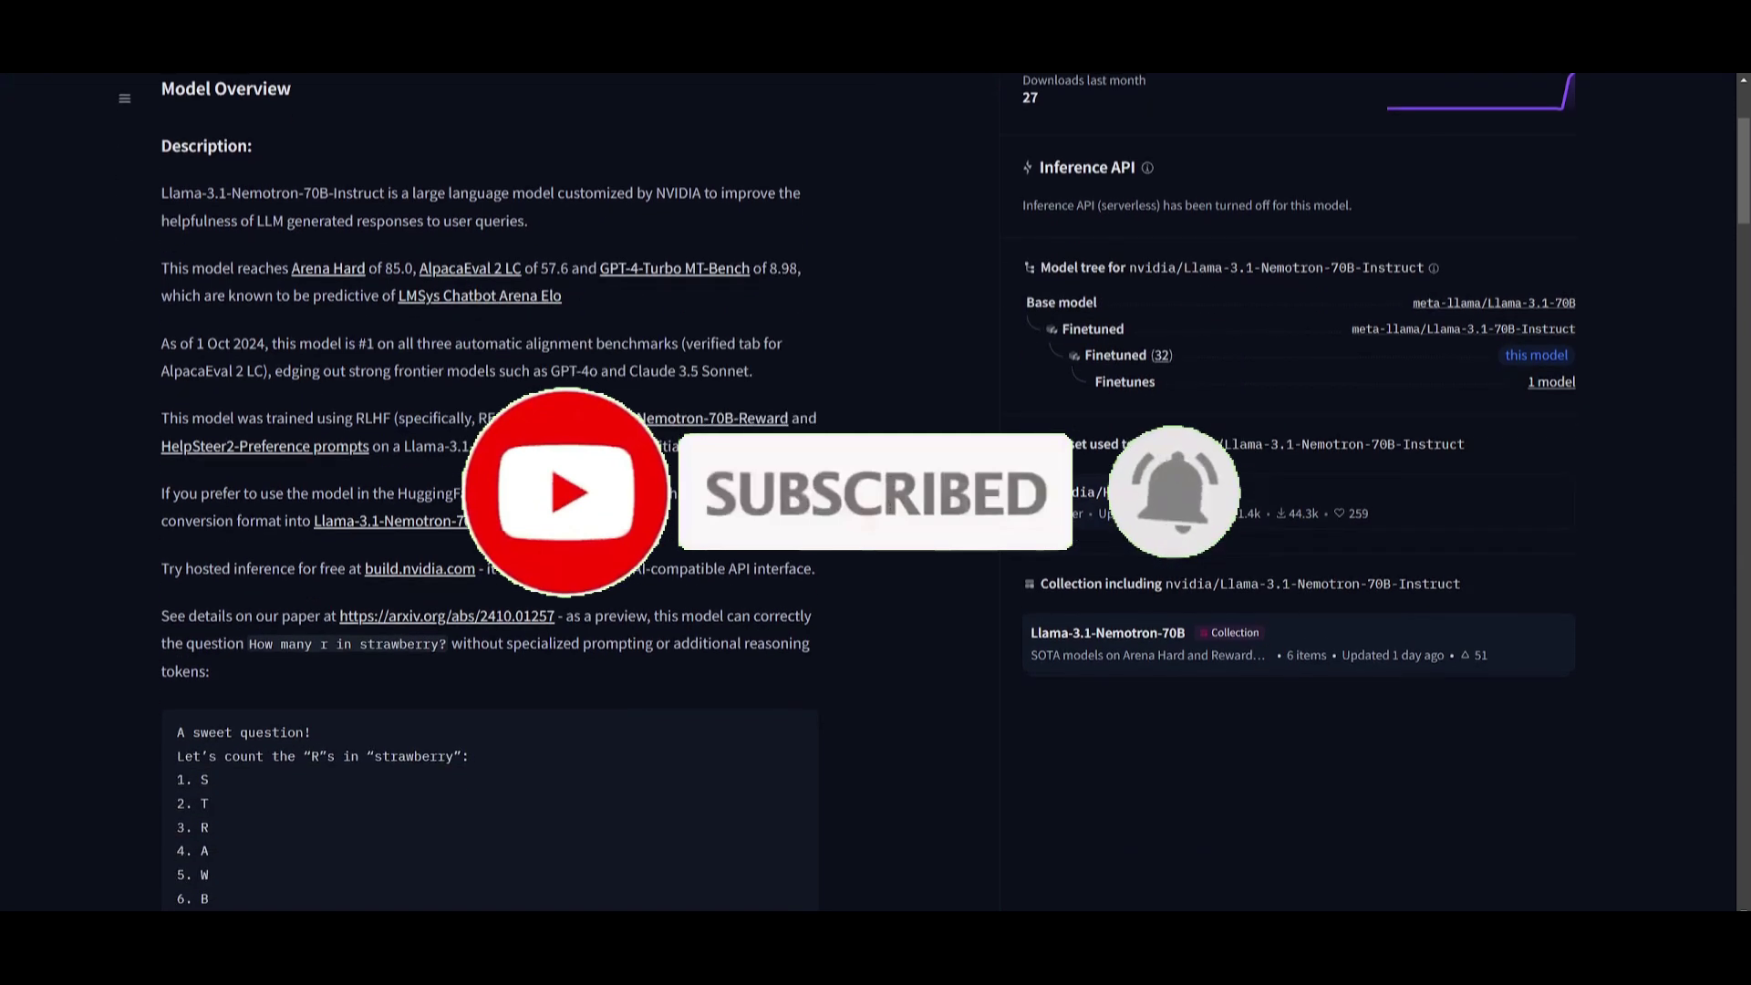
scroll(298, 269, "down", 3)
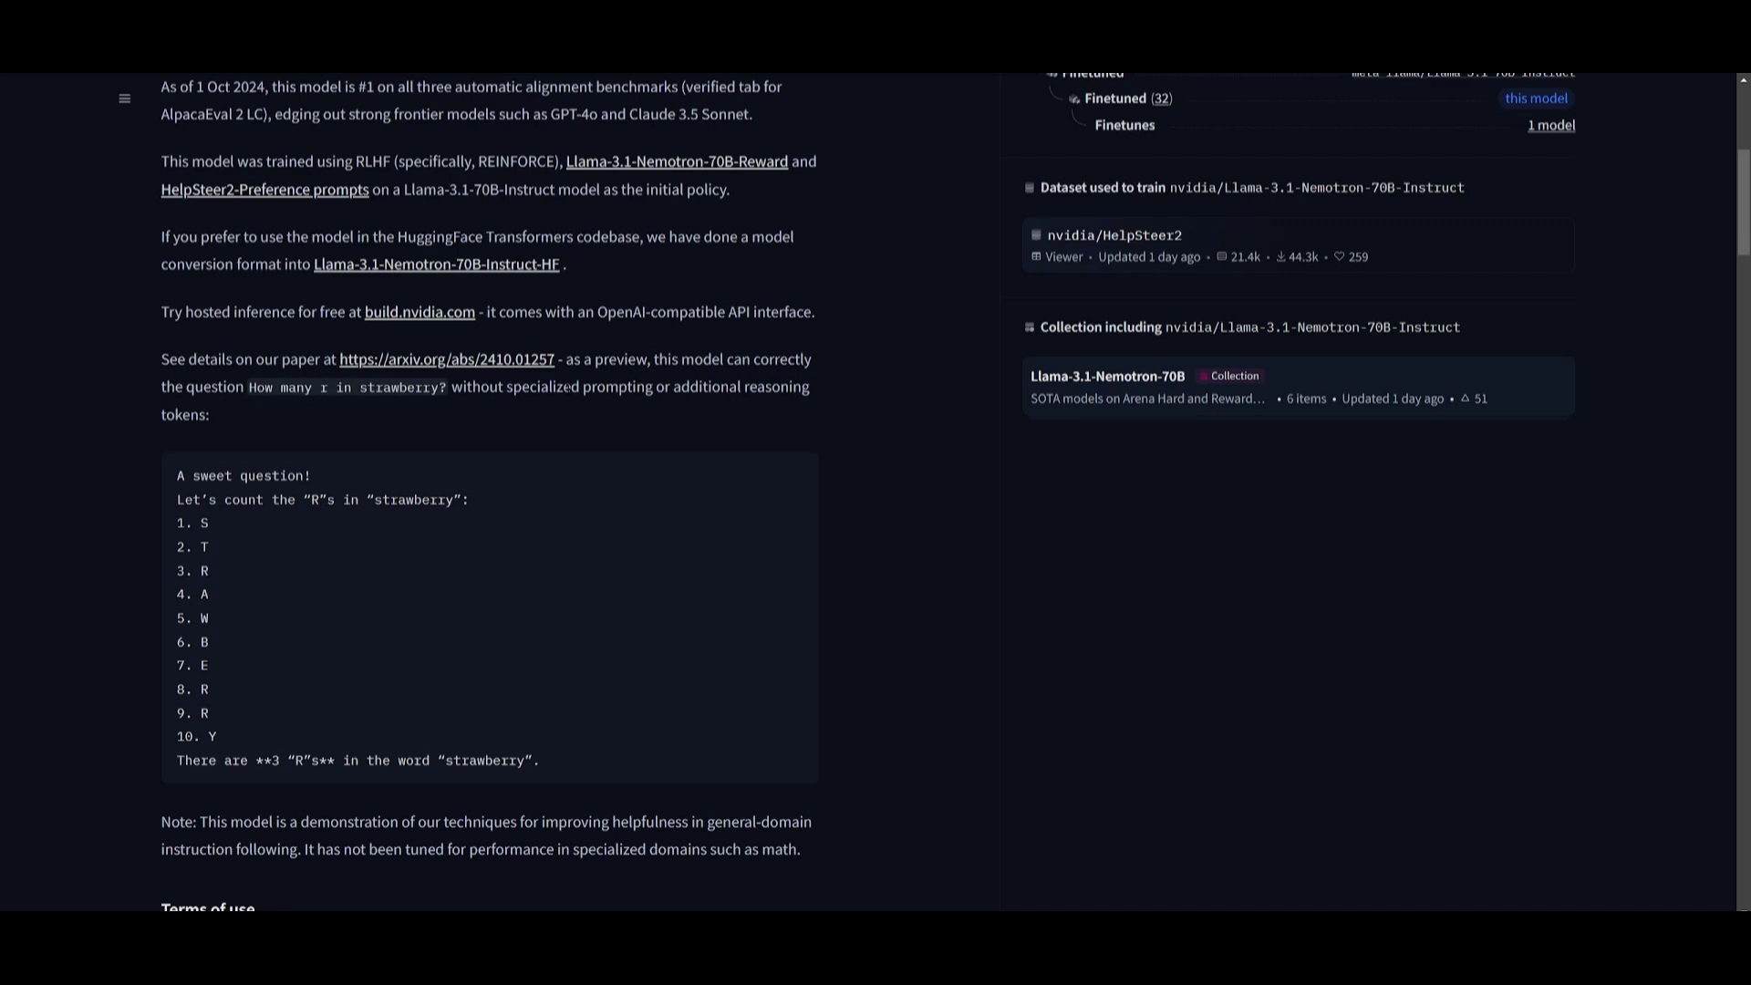
left_click_drag(173, 473, 290, 760)
left_click(276, 723)
left_click(335, 753)
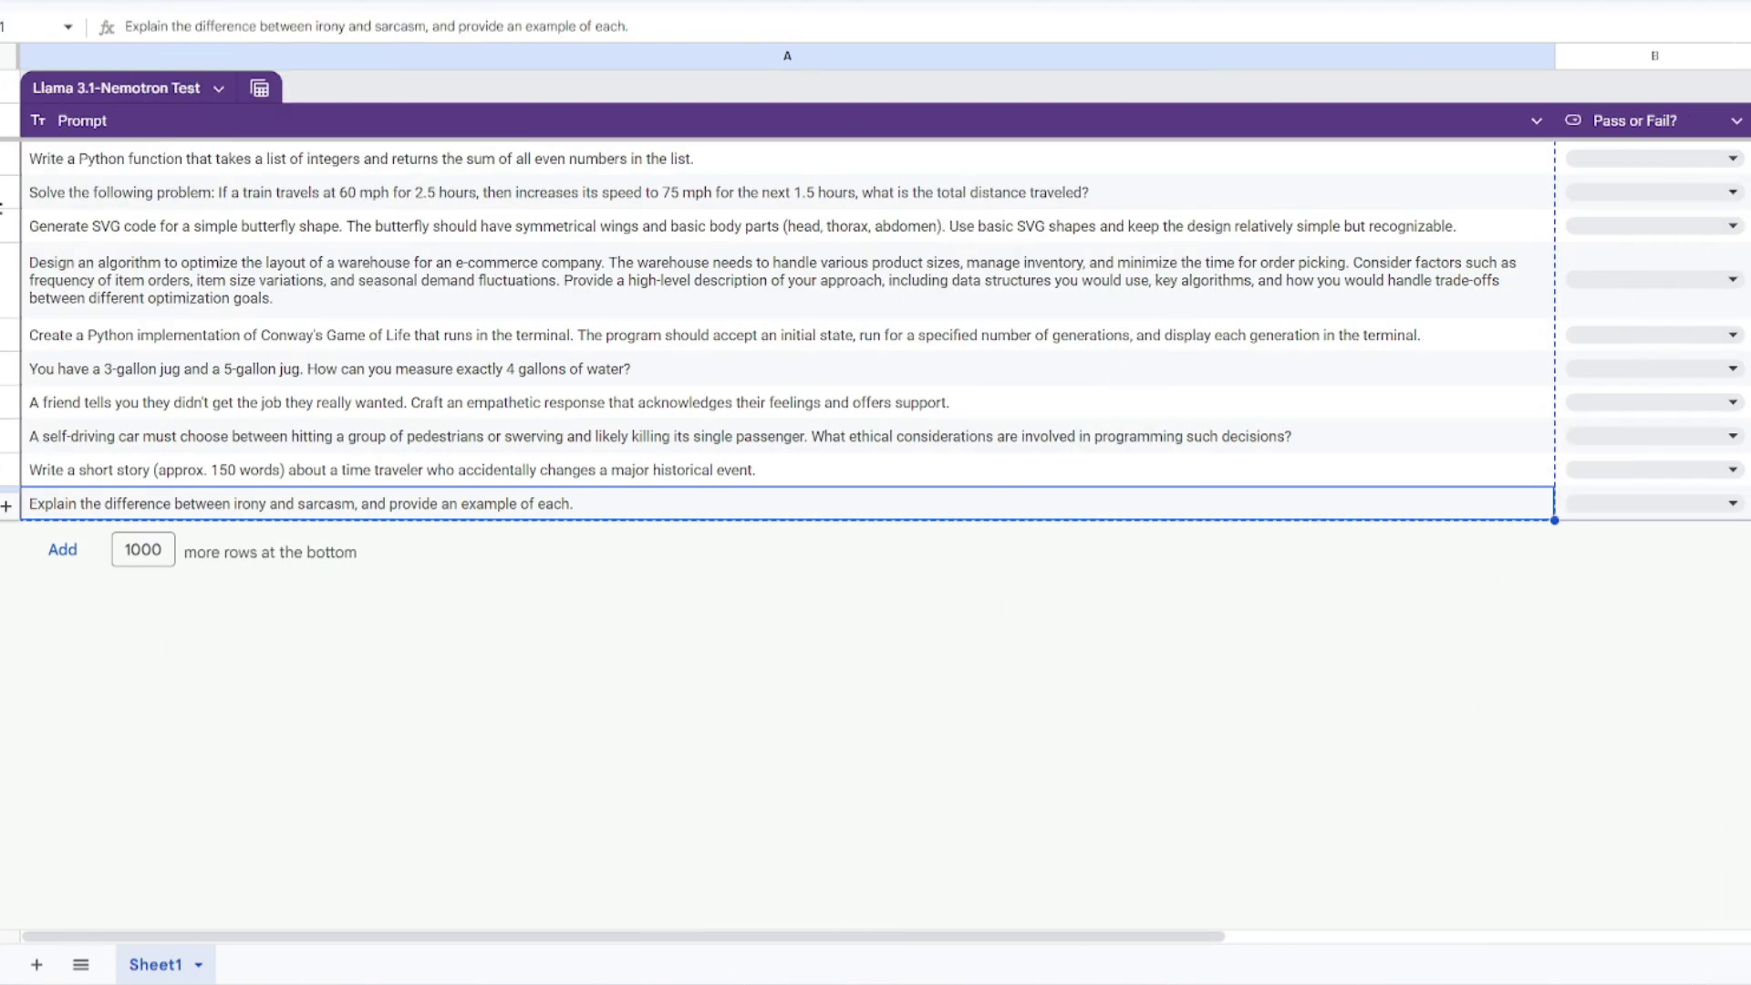
Select the first prompt cell, the Python even-number sum function.
left_click(58, 164)
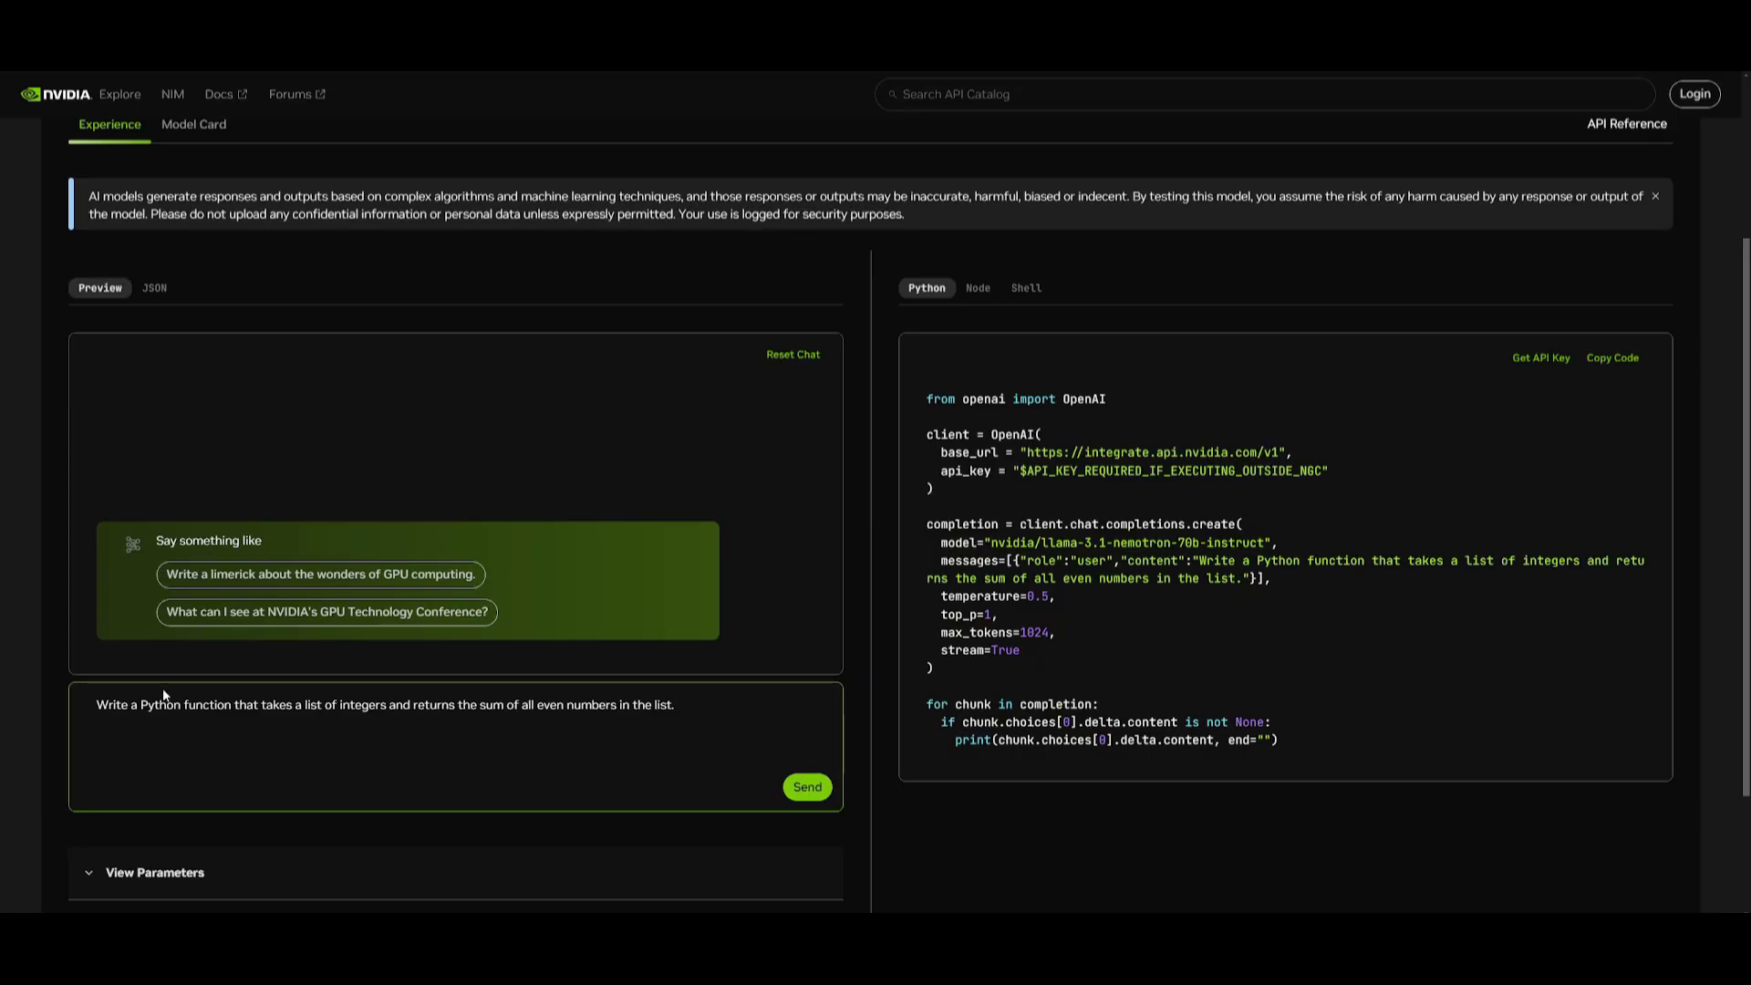
Send the even-number sum prompt and review the function's documented return value.
key("Return")
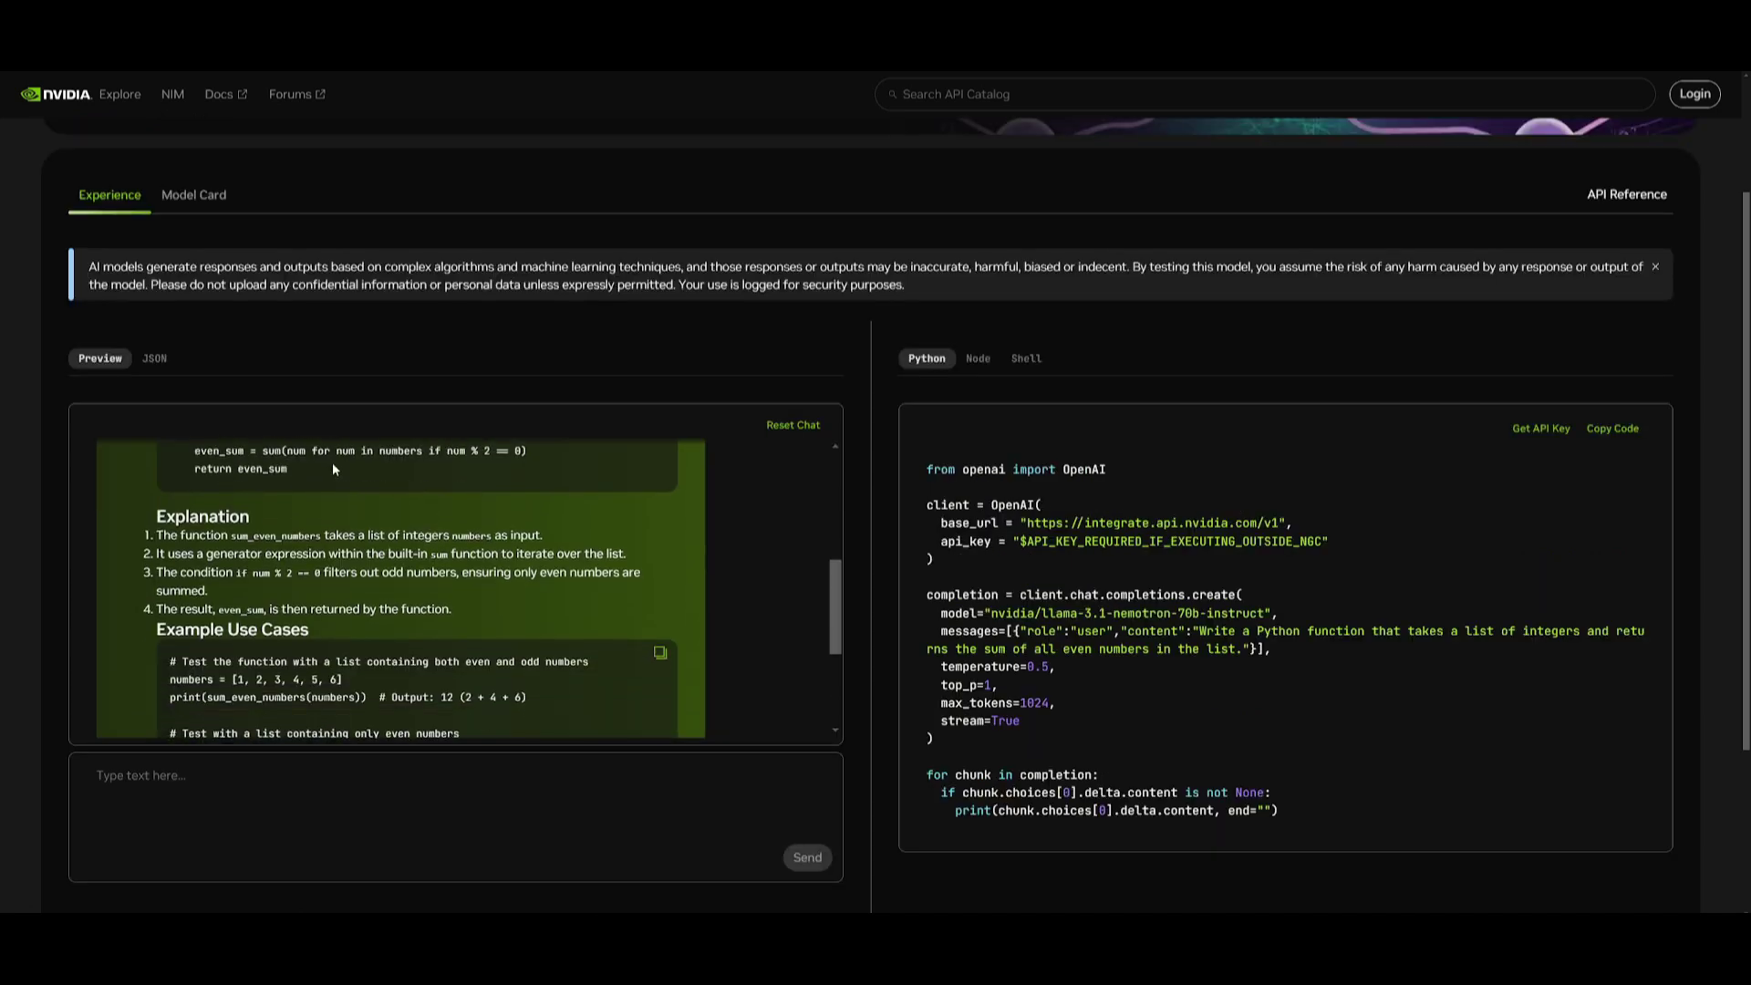
scroll(332, 469, "down", 1)
scroll(228, 520, "up", 1)
scroll(125, 576, "down", 1)
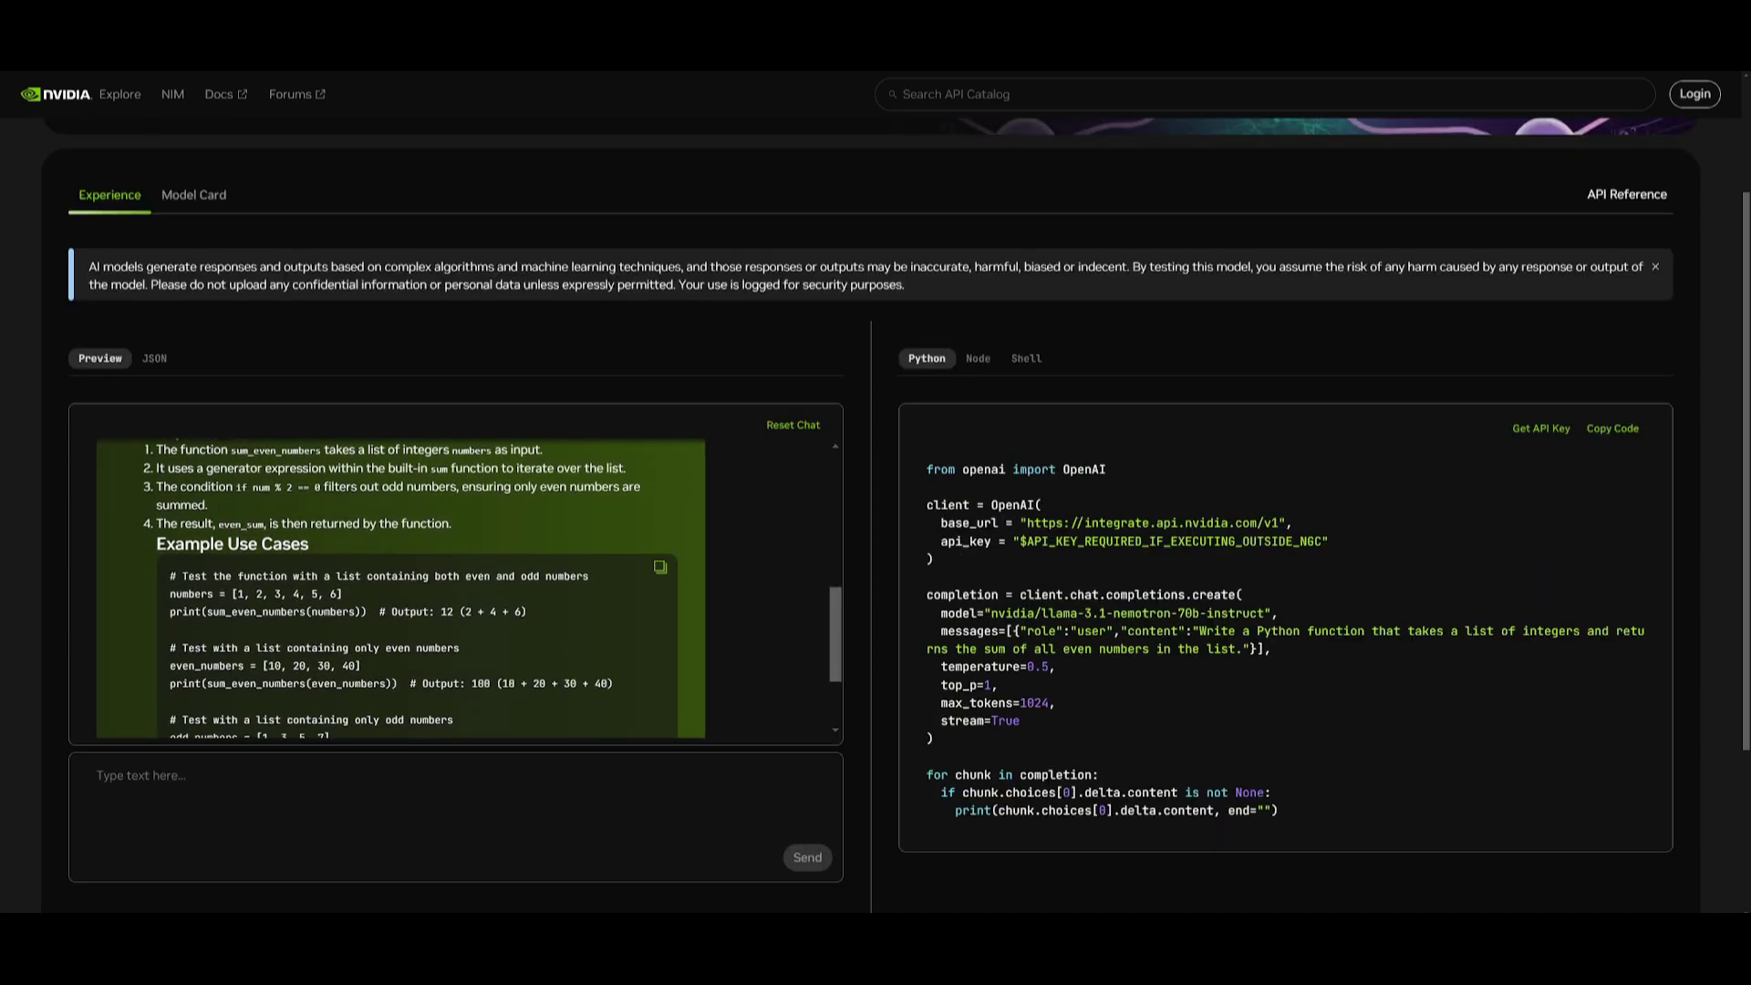
scroll(254, 650, "up", 3)
scroll(254, 649, "up", 1)
scroll(254, 649, "down", 1)
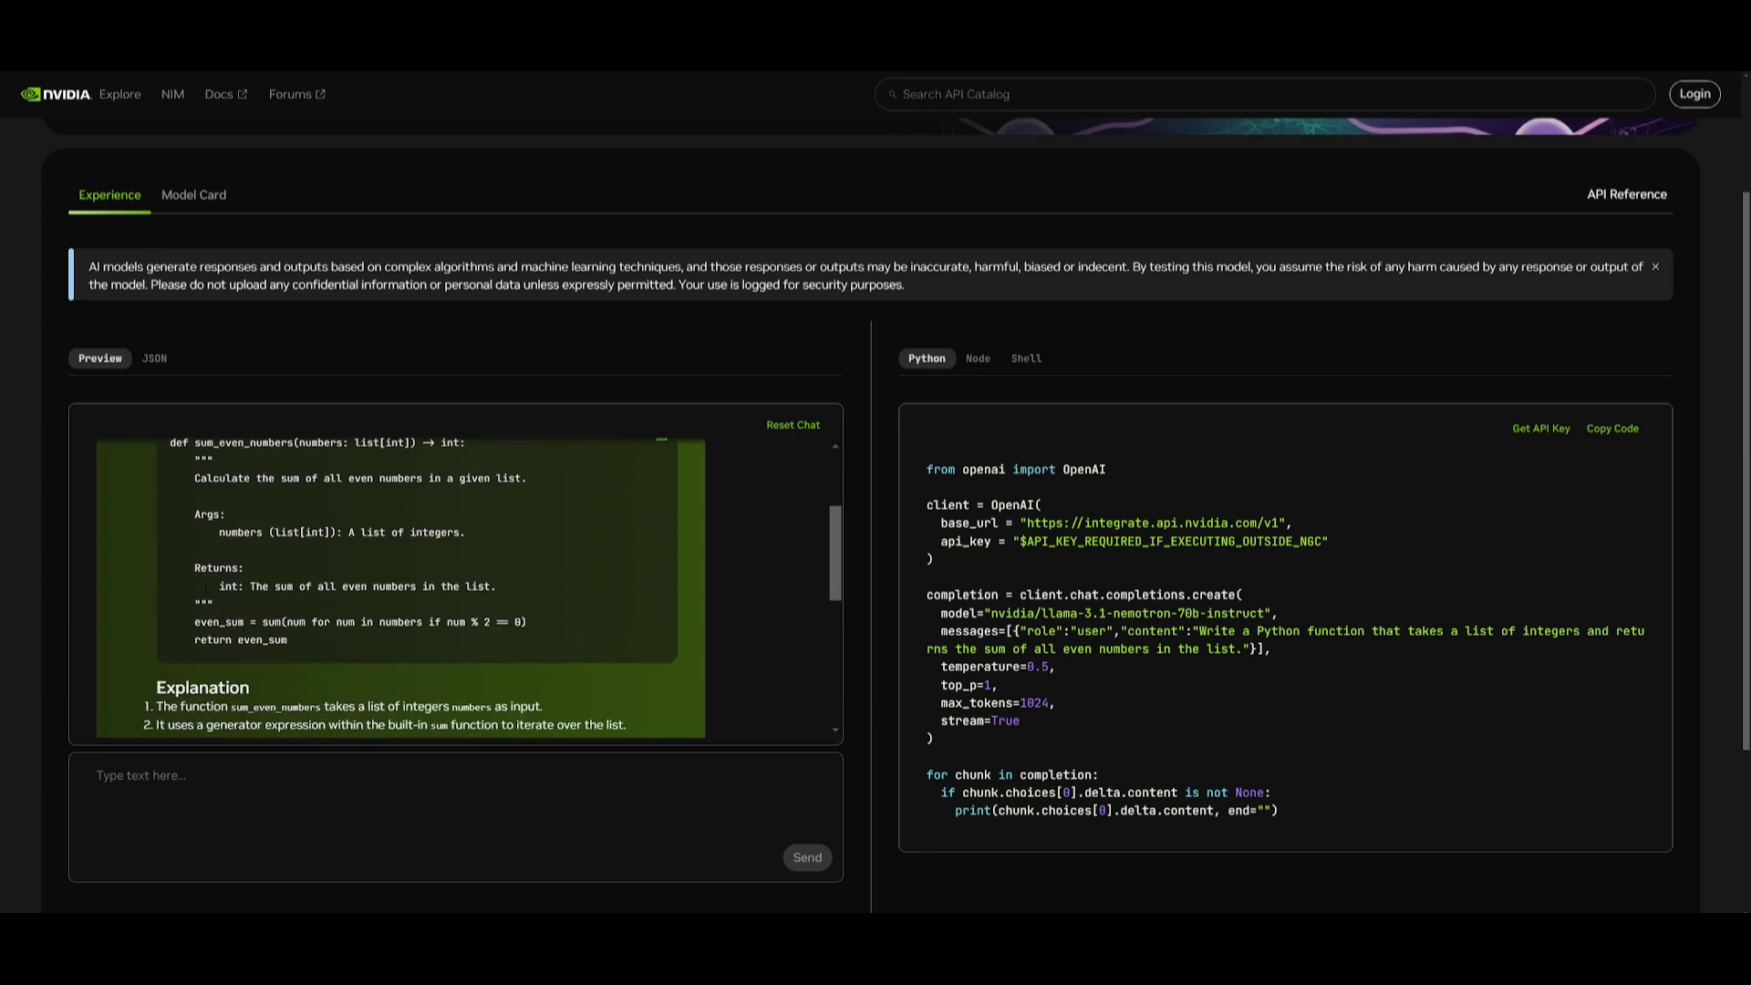
left_click_drag(191, 568, 500, 591)
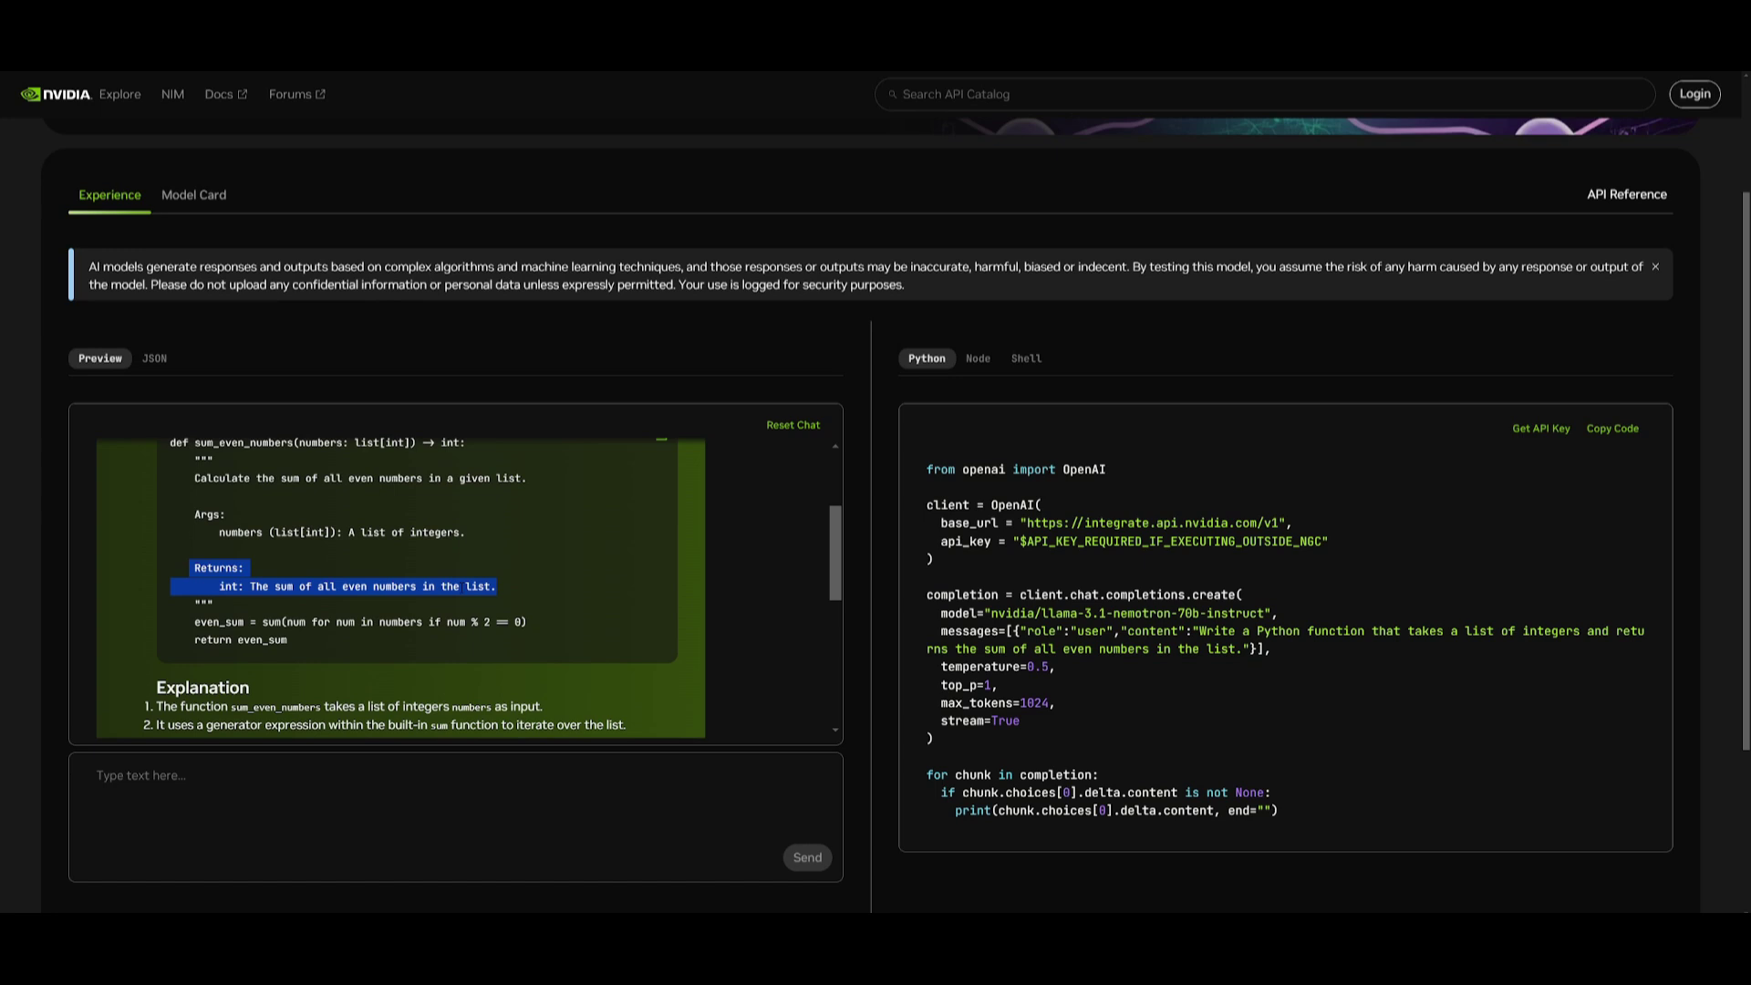
left_click(445, 587)
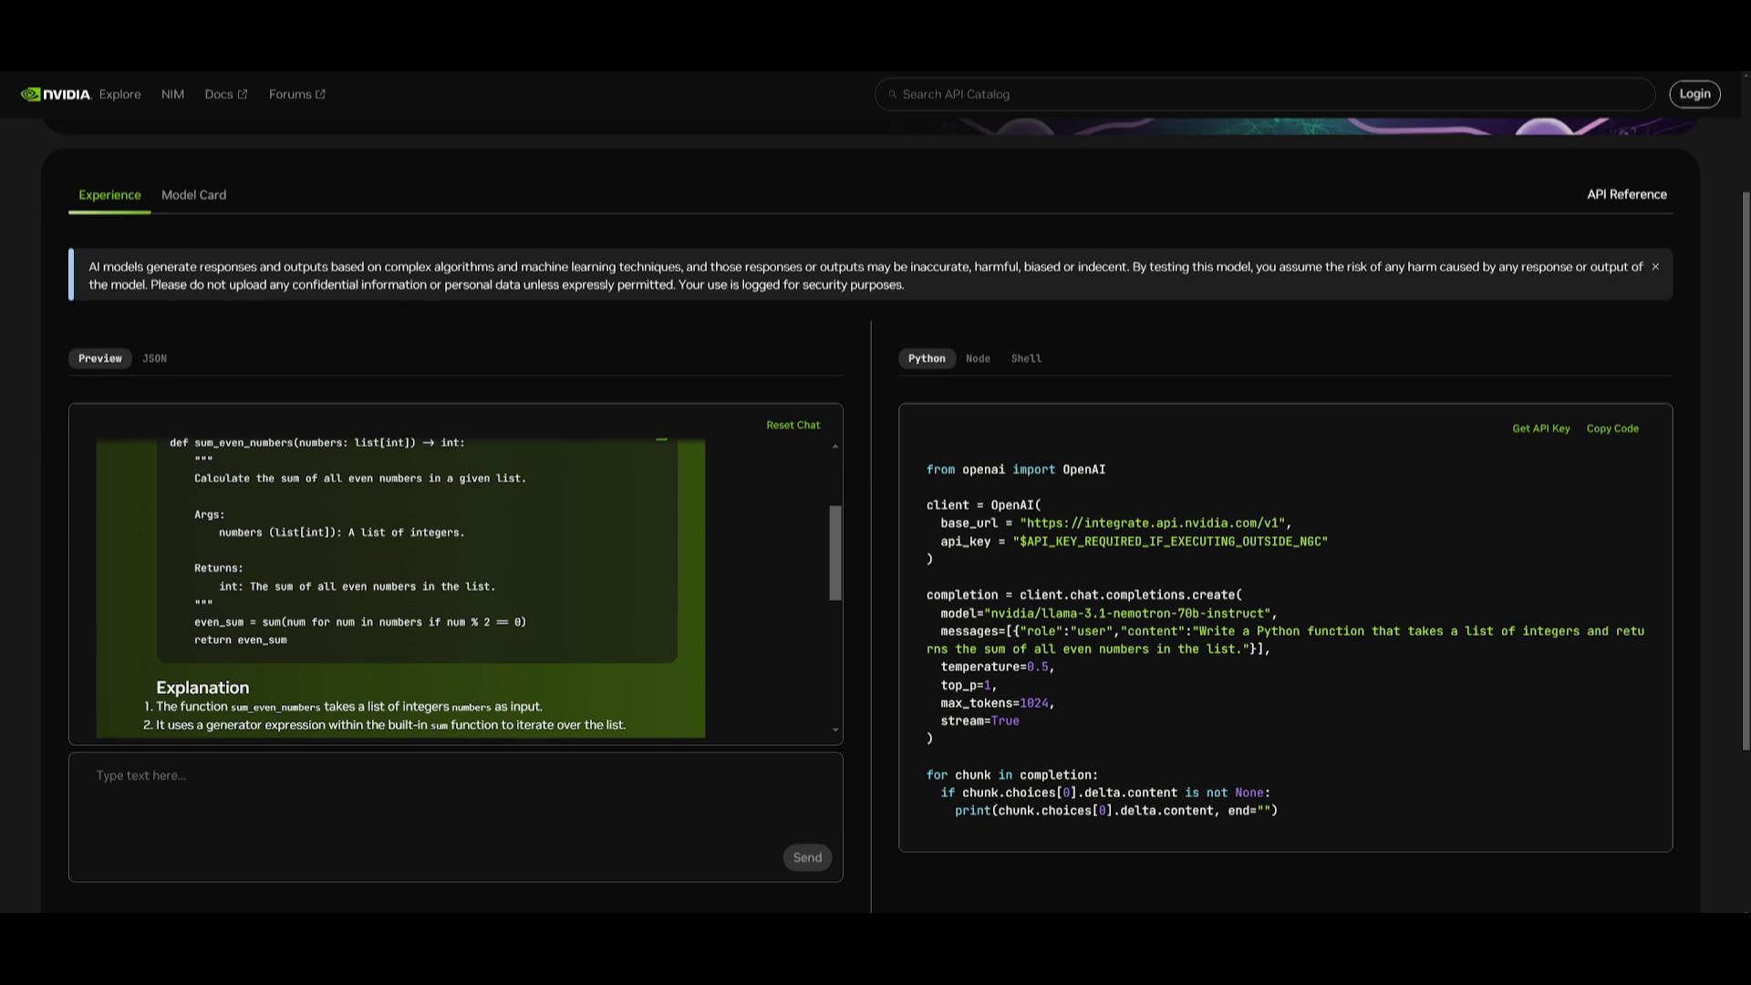
Set cell B2 to Pass for the Python sum prompt.
scroll(362, 617, "up", 1)
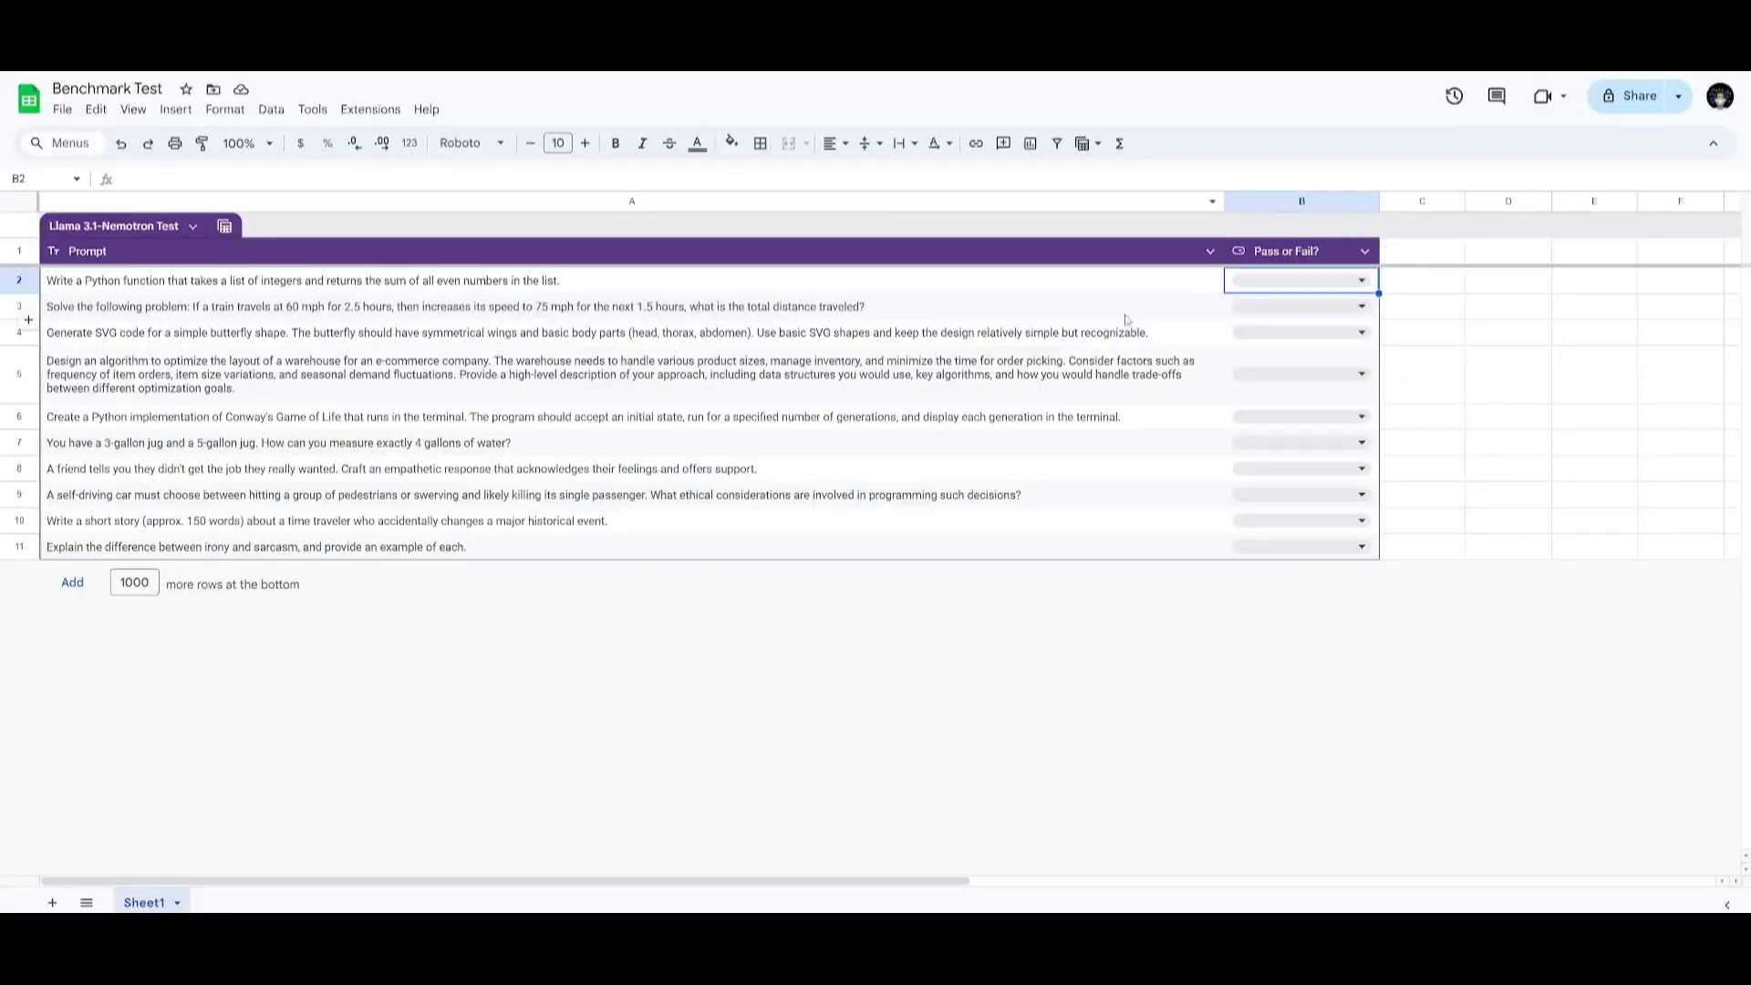
left_click(1267, 279)
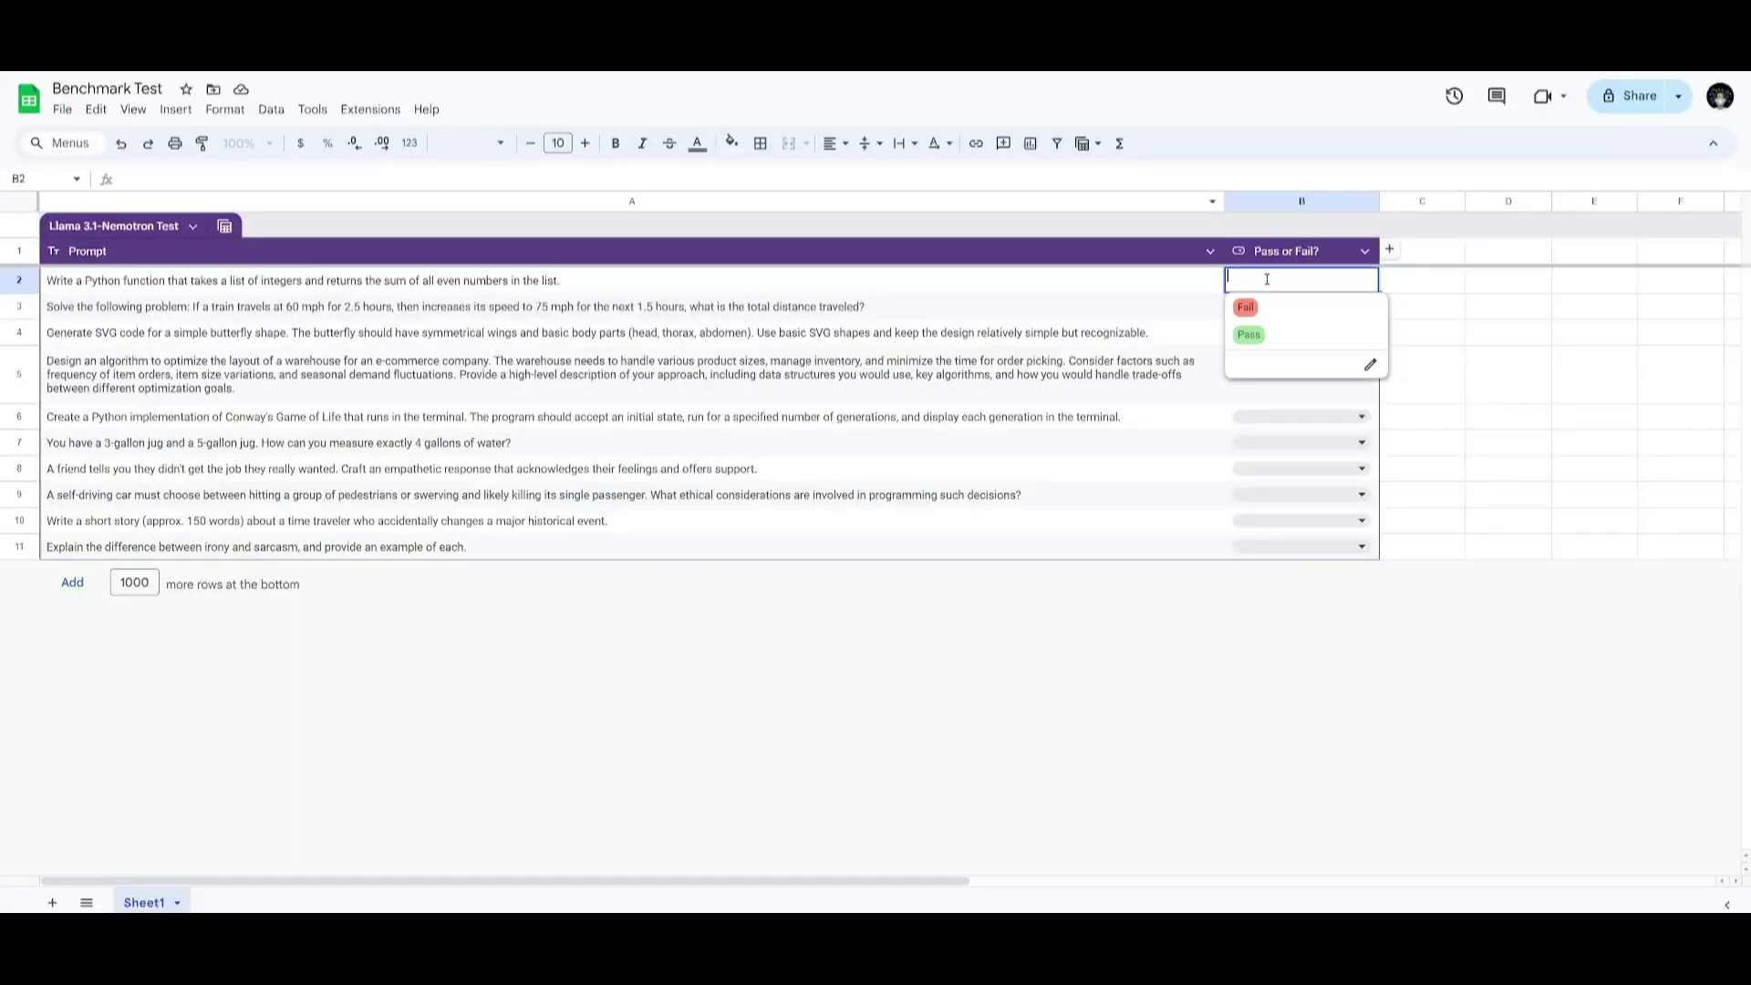
left_click(1248, 333)
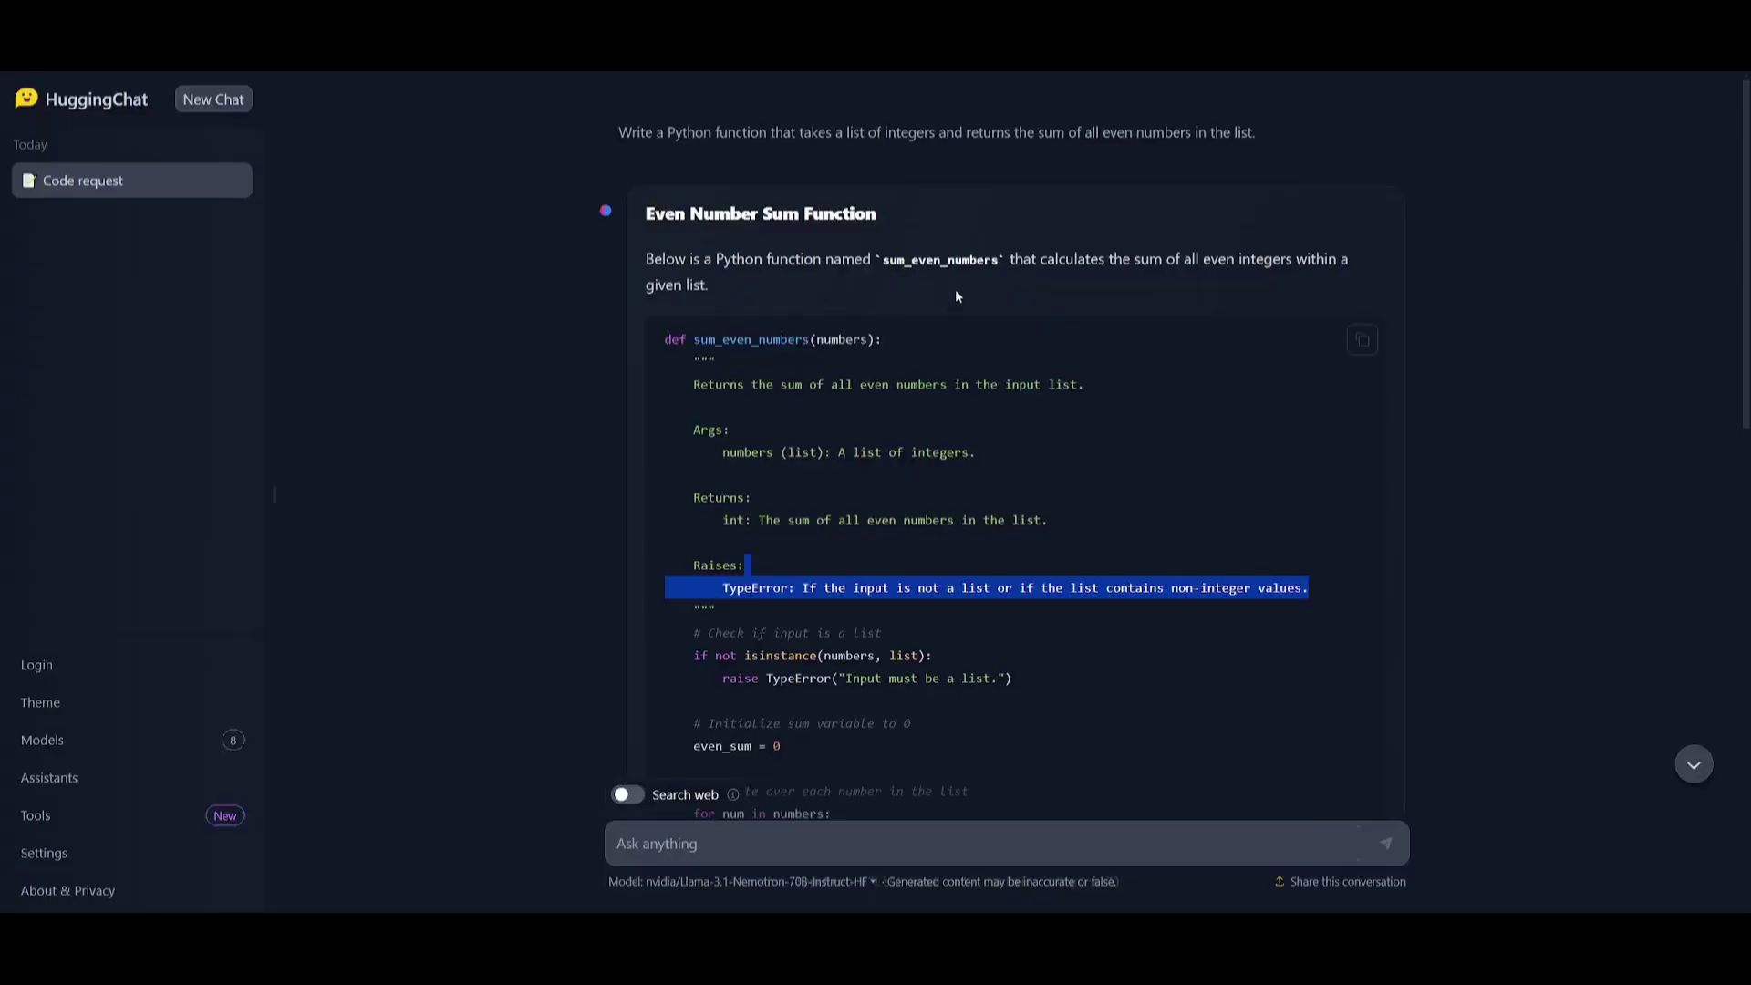
Scroll through the model's code answer to review it.
scroll(928, 306, "down", 8)
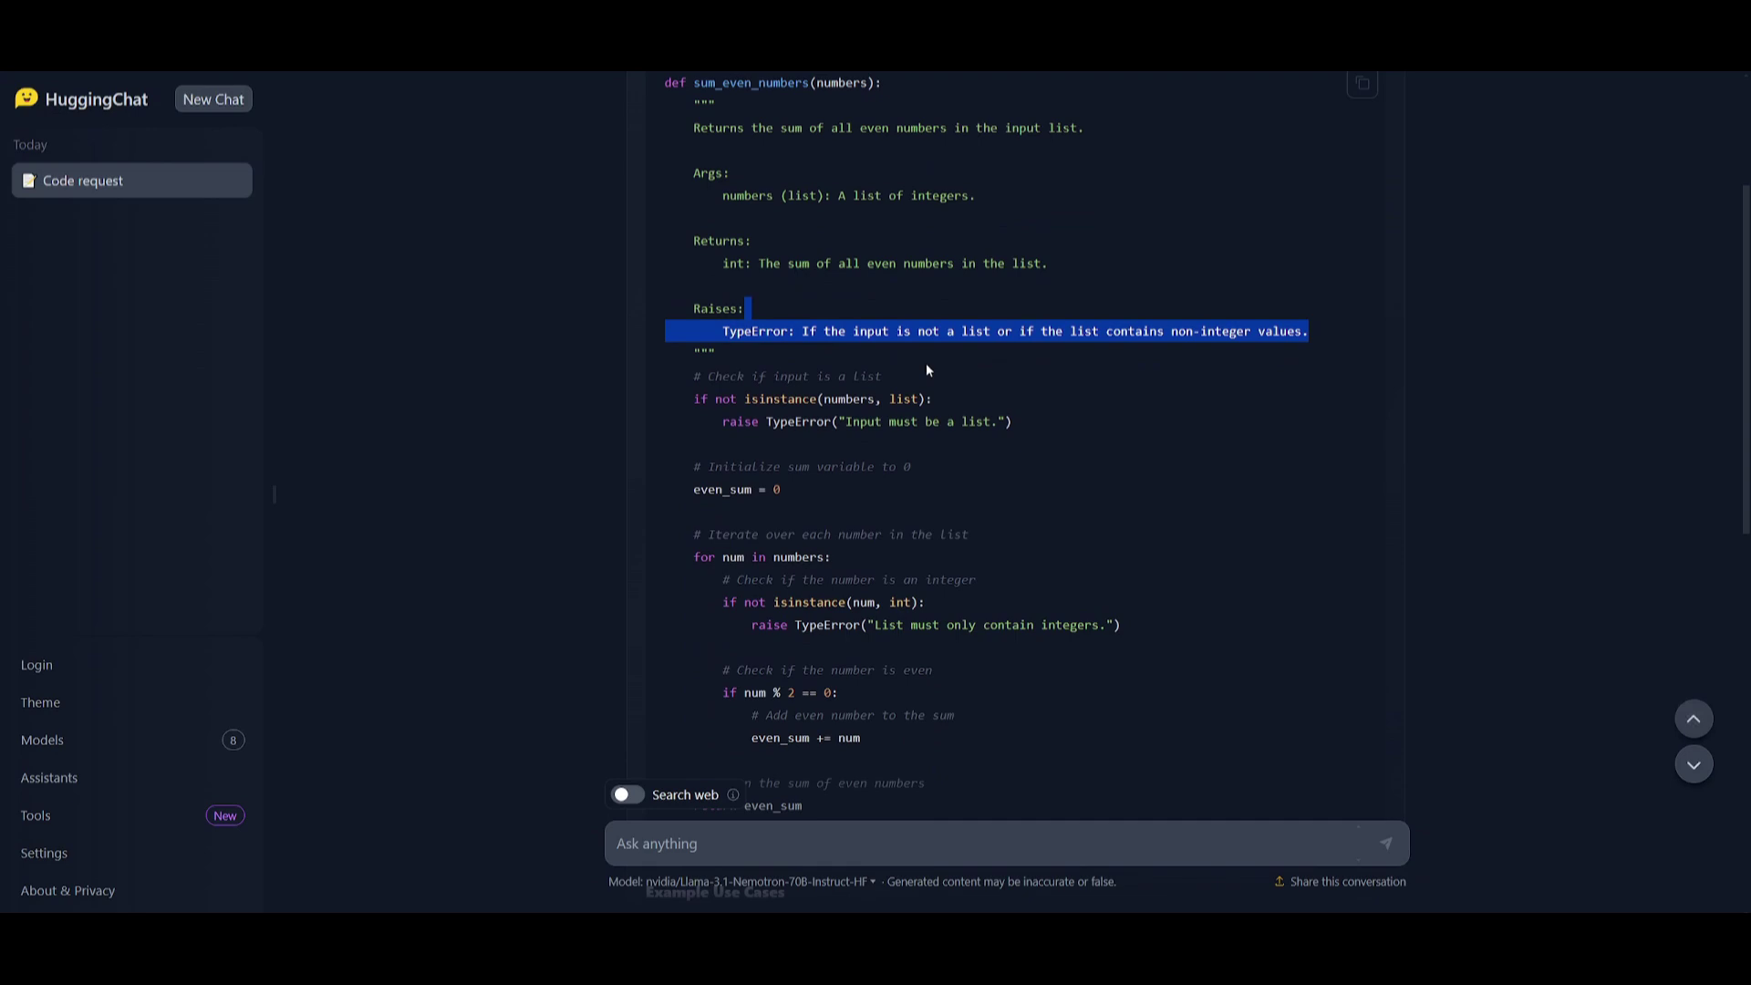
scroll(926, 357, "down", 5)
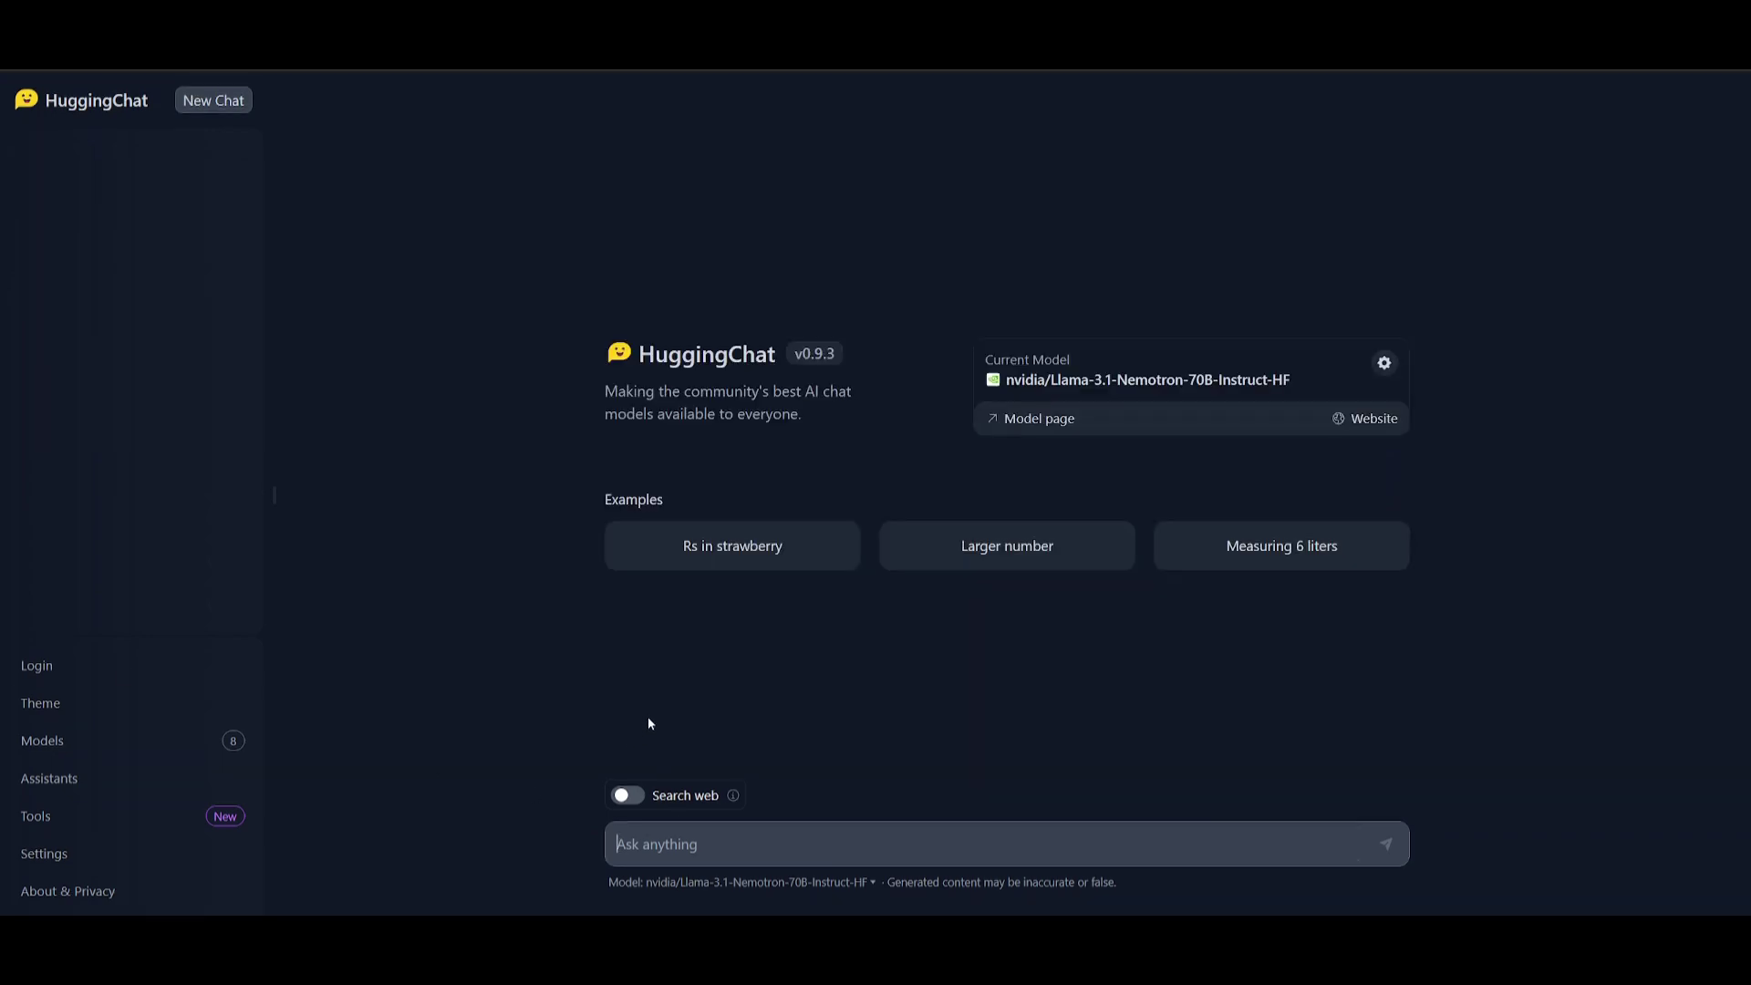
Send the train distance question and highlight the 262.5 miles answer.
type("Solve the following problem: If a train travels at 60 mph for 2.5 hours, then increases its speed to 75 mph for the next 1.5 hours, what is the total distance traveled?")
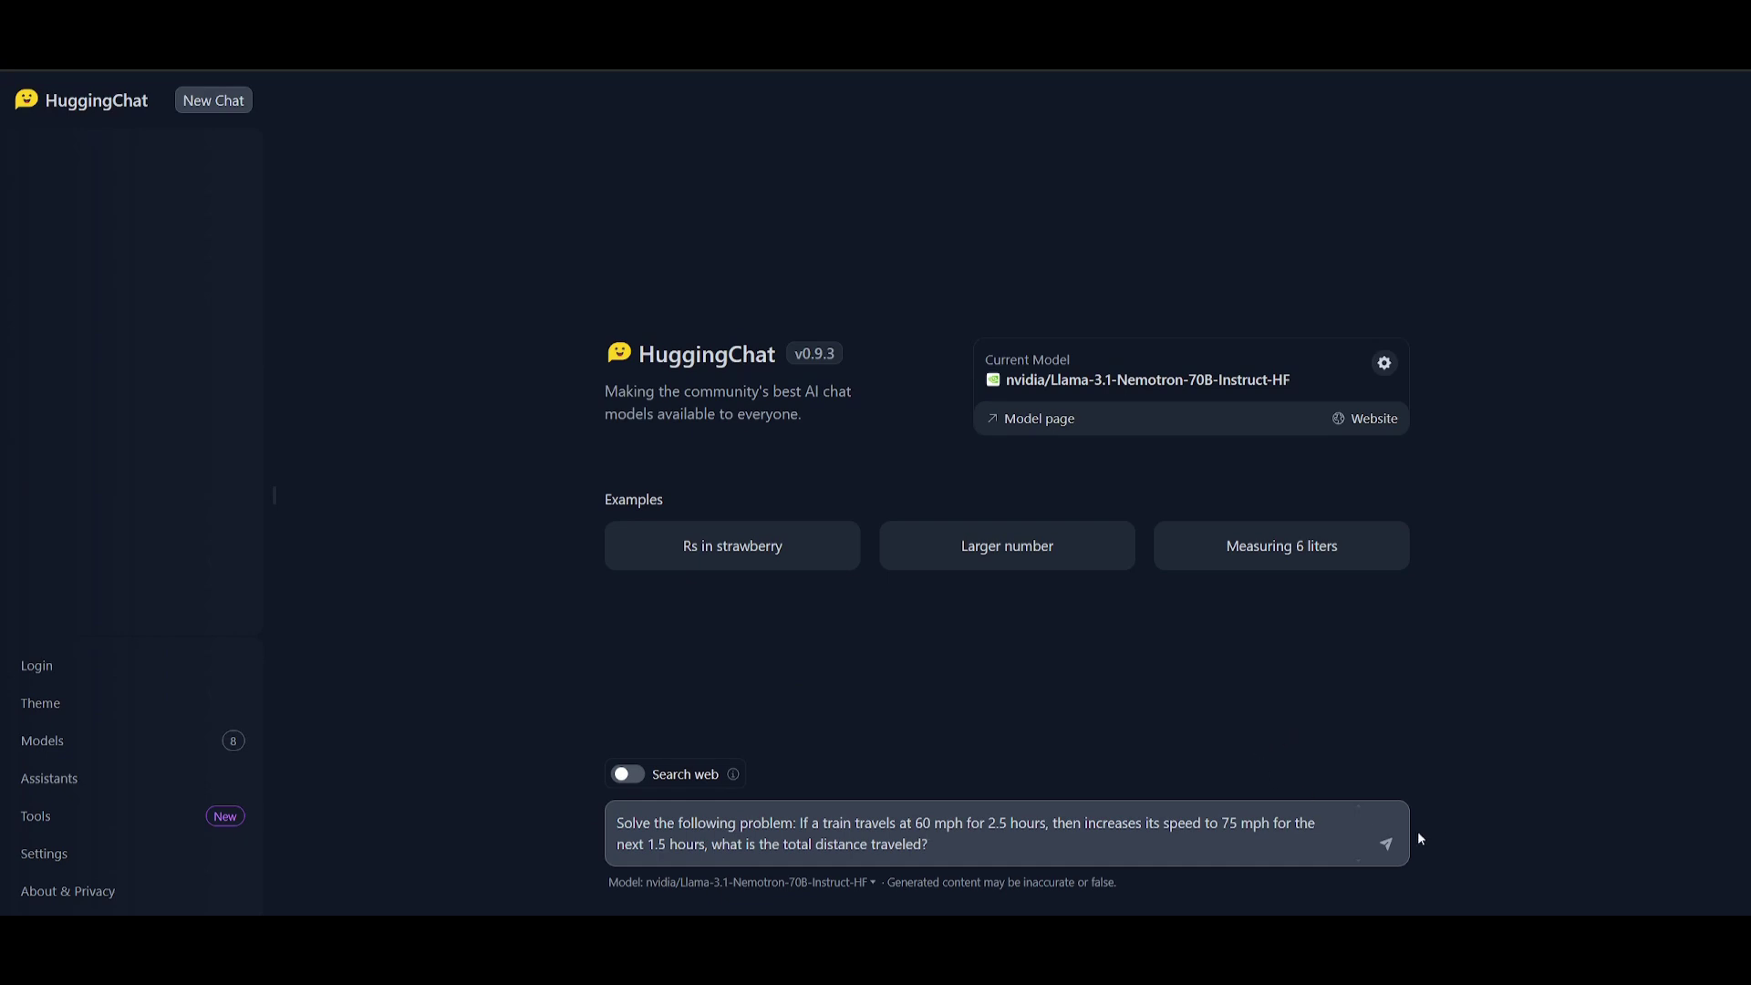
left_click(1386, 843)
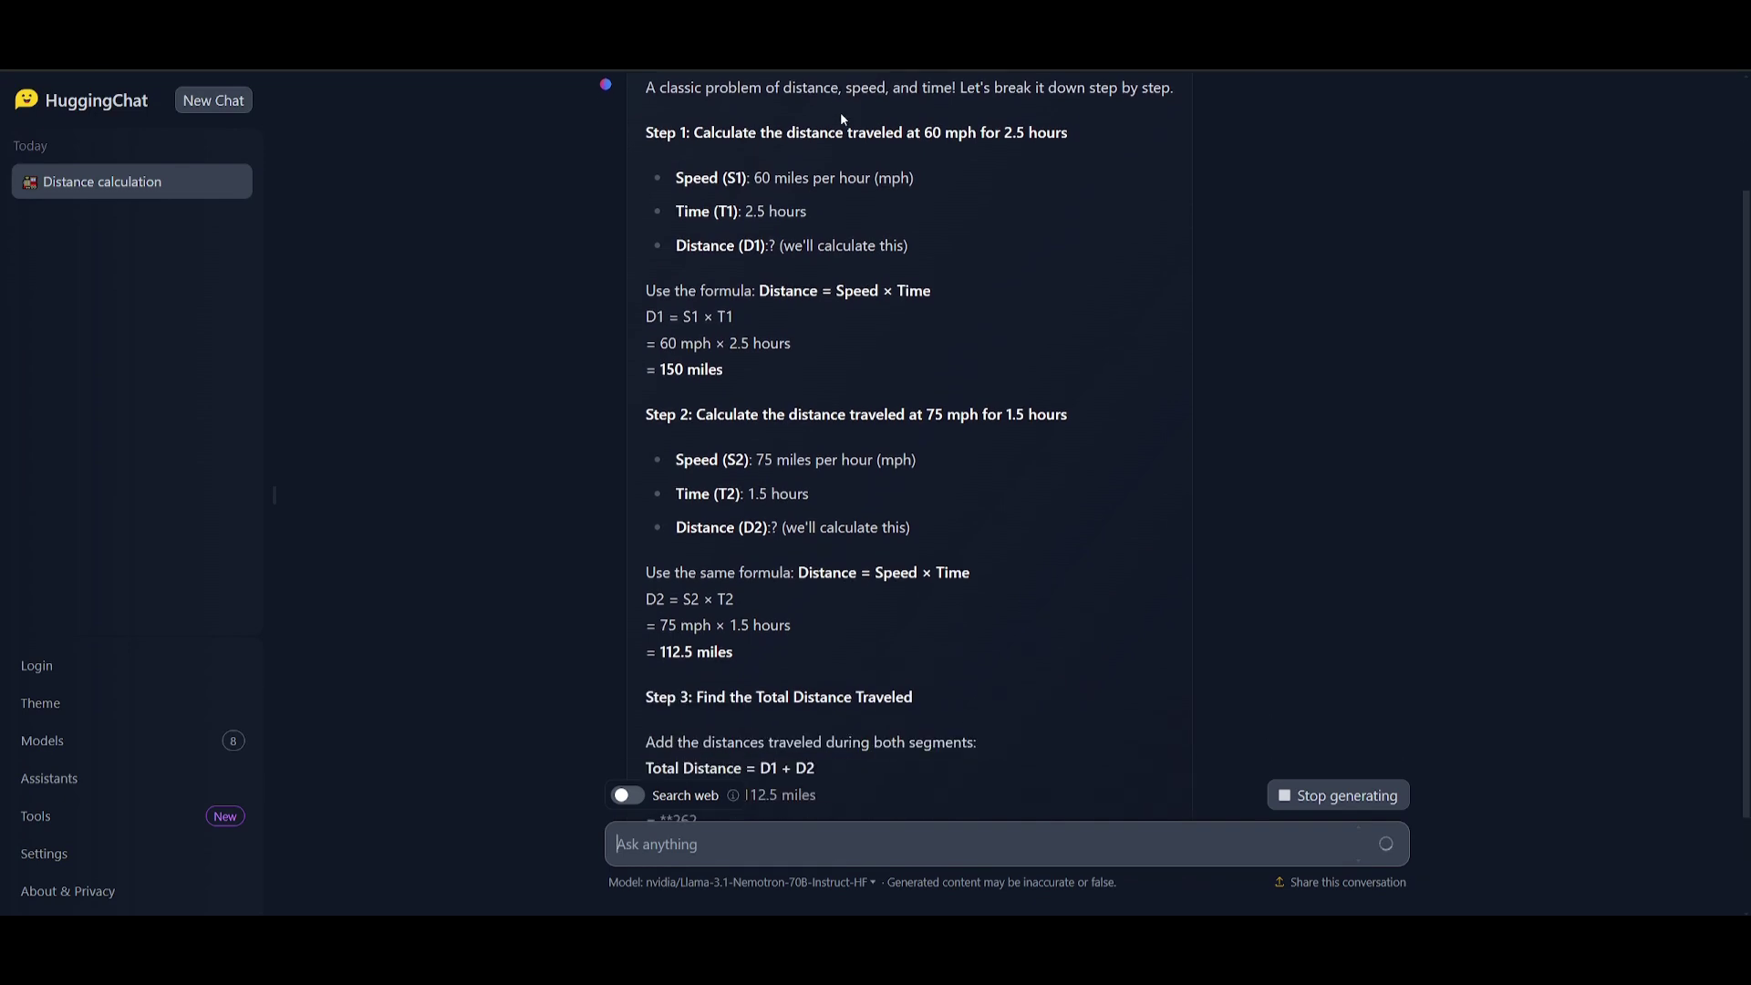
scroll(840, 115, "up", 1)
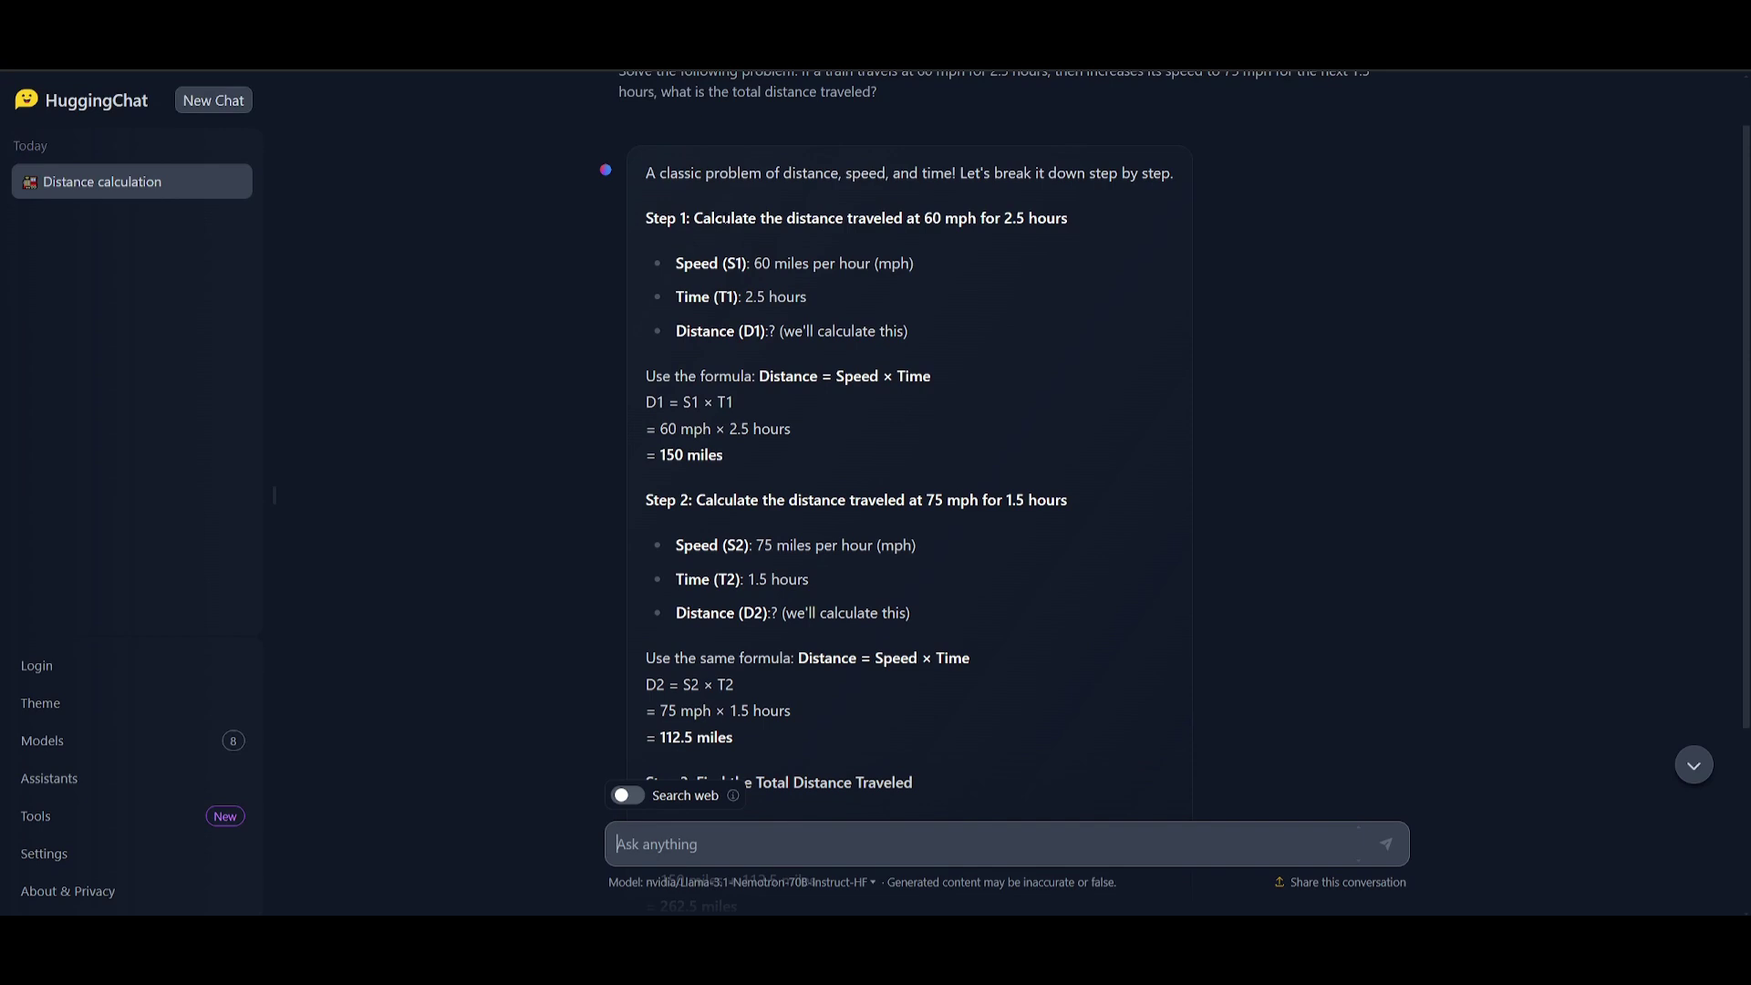
scroll(909, 438, "down", 2)
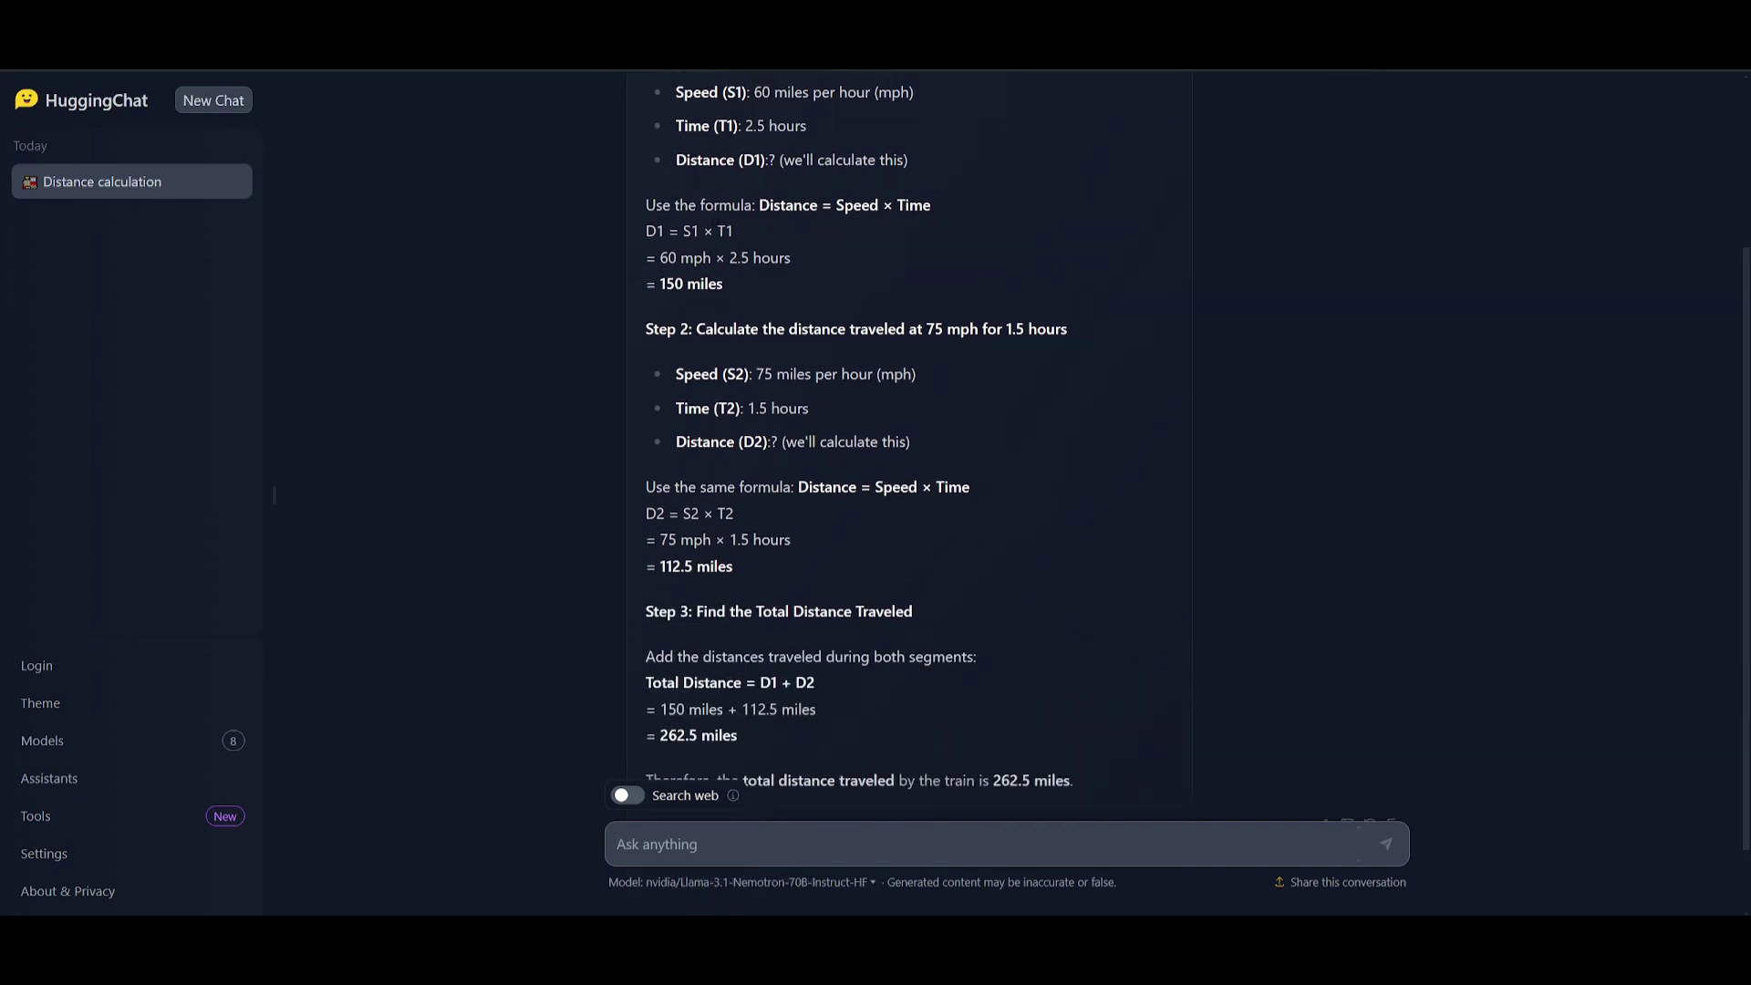
scroll(909, 437, "up", 2)
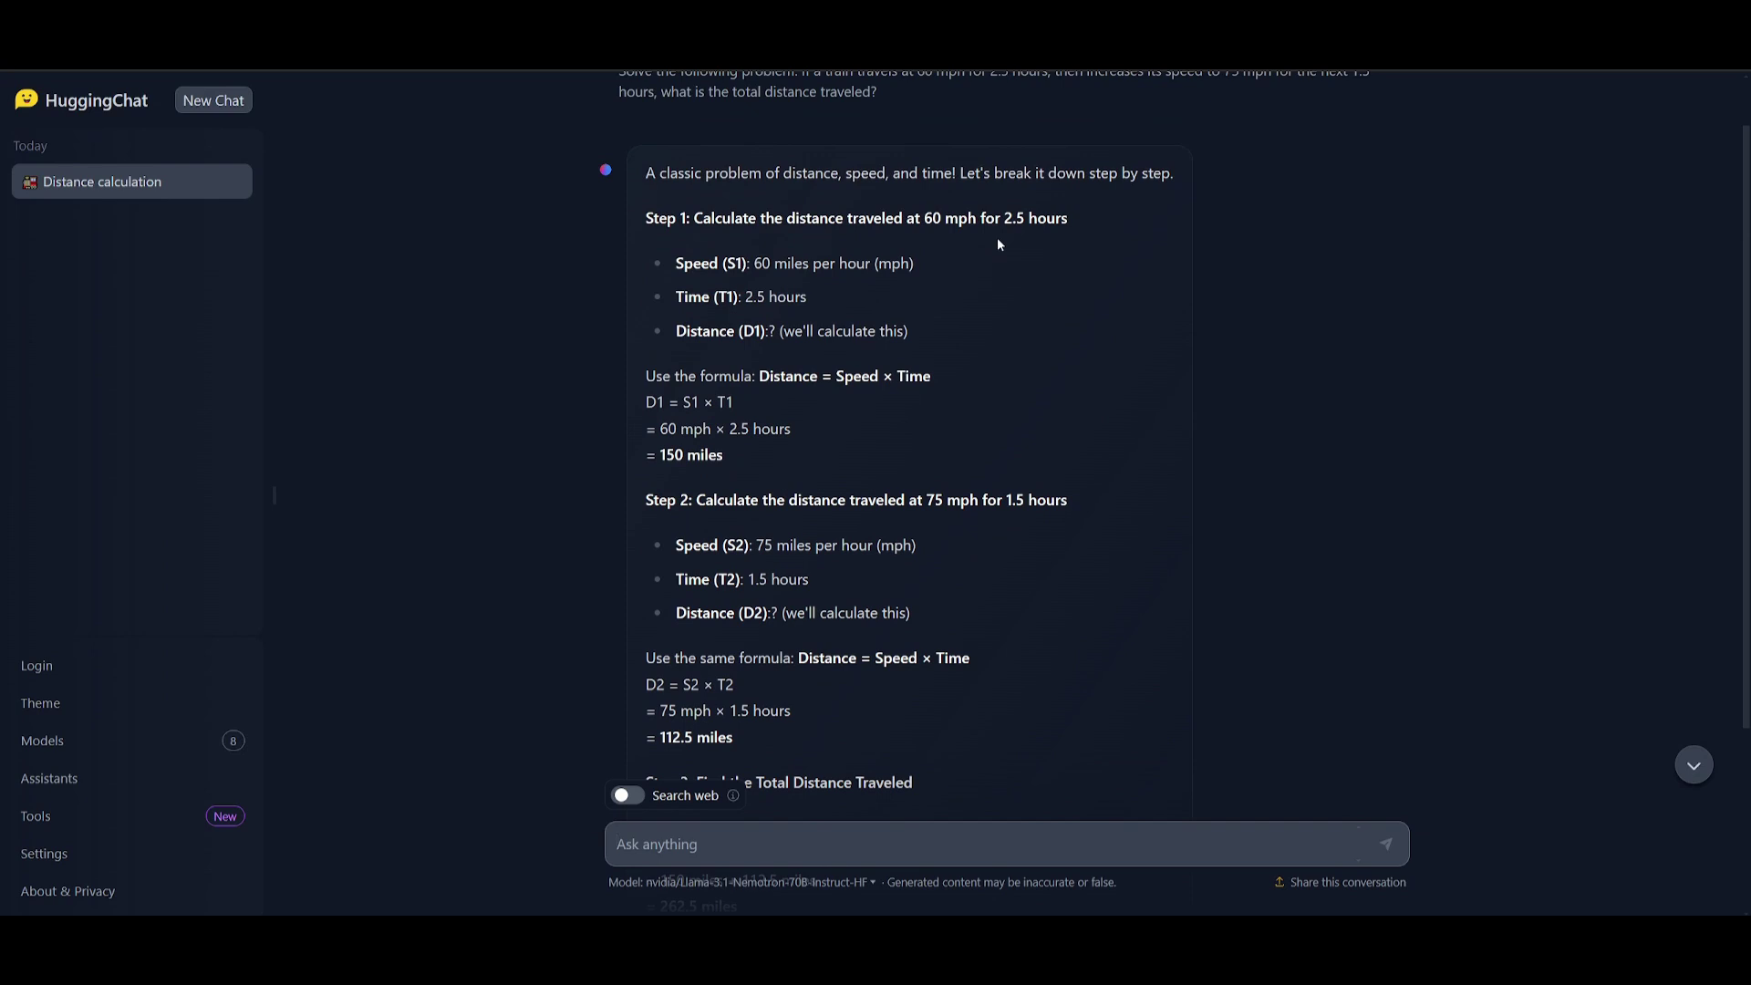
scroll(997, 240, "down", 3)
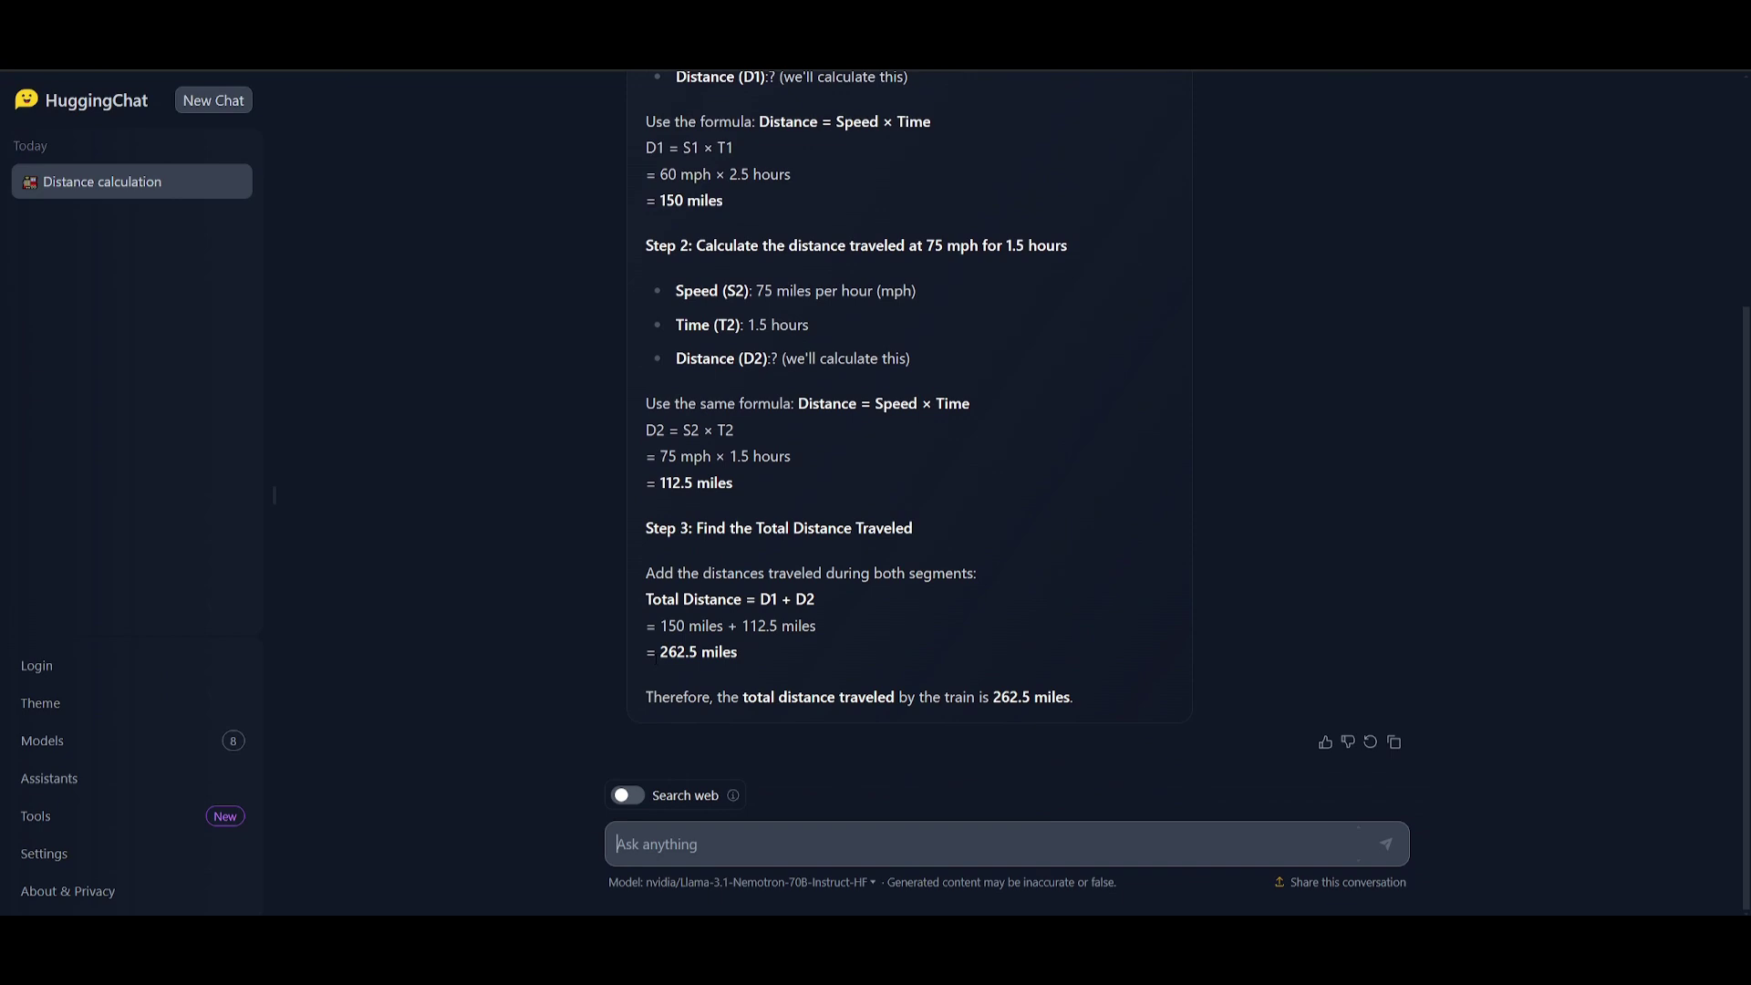
left_click_drag(656, 653, 749, 666)
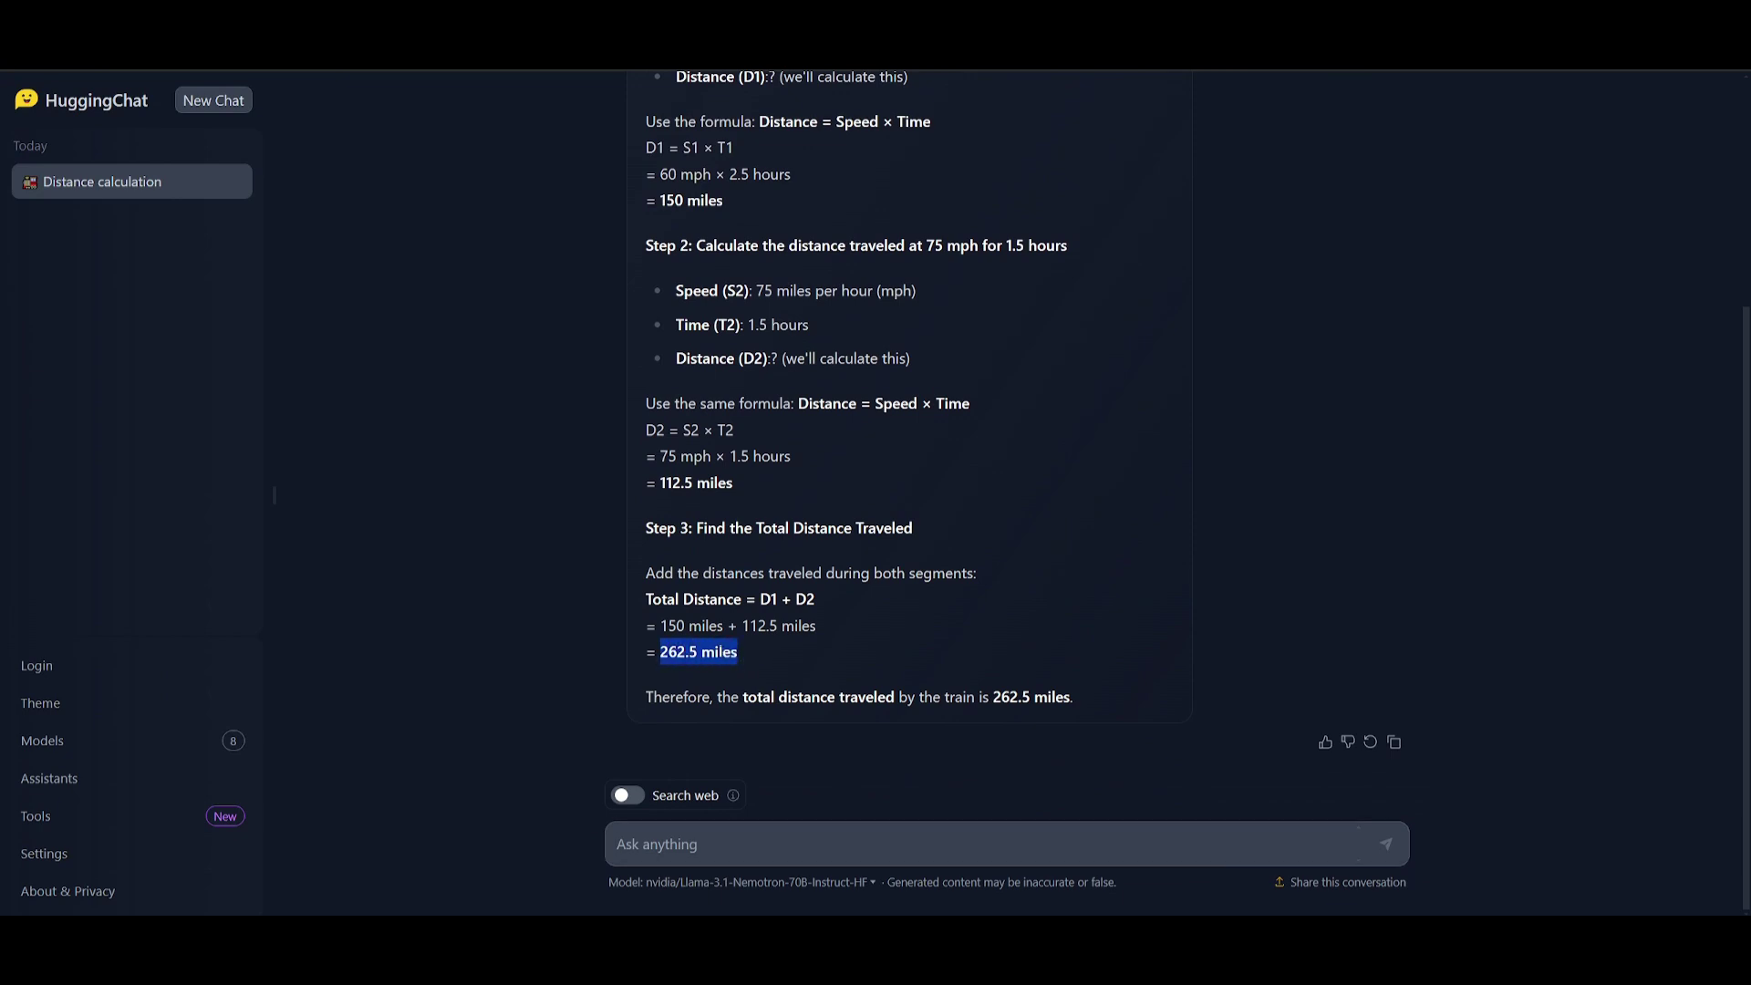
left_click(829, 643)
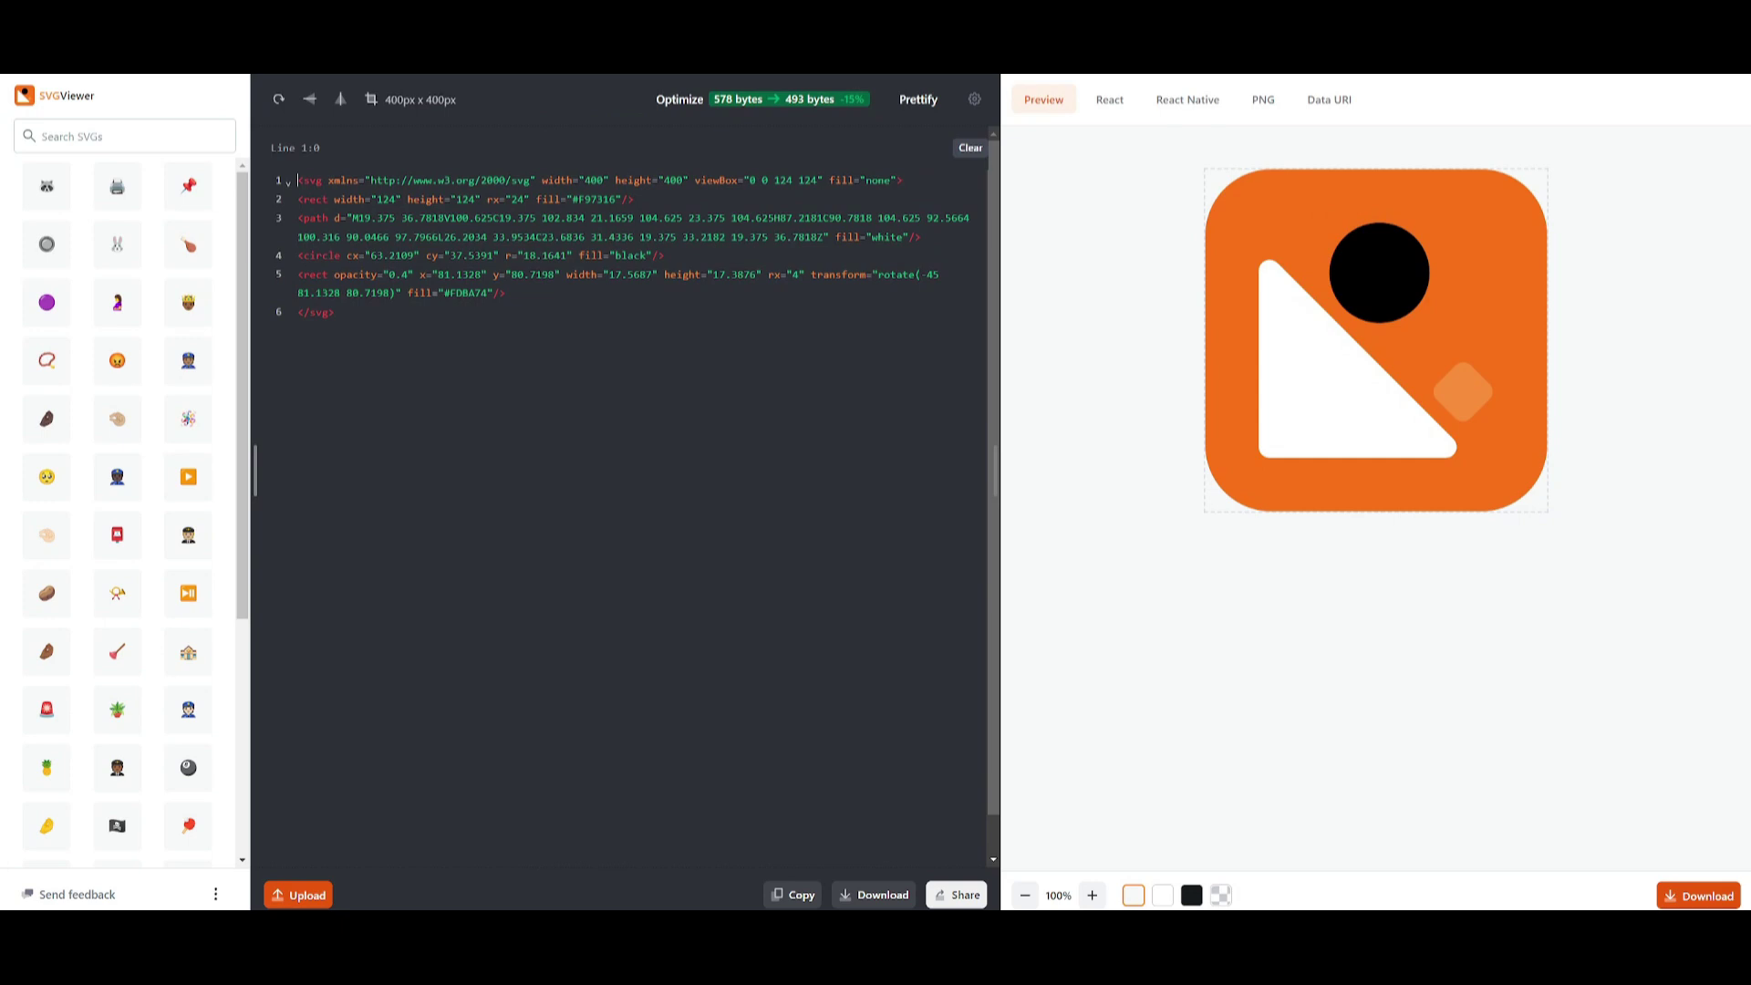
Render the original and then the revised butterfly SVG code in SVGViewer's editor.
left_click_drag(335, 312, 292, 170)
type("<svg xmlns=\"http://www.w3.org/2000/svg\" viewBox=\"0 0 120 100\">   <!-- Butterfly Body -->   <rect x=\"45\" y=\"40\" width=\"30\" height=\"10\" fill=\"#663300\" rx=\"2\" /> <!-- Thorax -->   <rect x=\"45\" y=\"50\" width=\"30\" height=\"15\" fill=\"#663300\" rx=\"2\" /> <!-- Abdomen -->   <circle cx=\"60\" cy=\"35\" r=\"5\" fill=\"#663300\" /> <!-- Head -->    <!-- Left Wing -->   <g transform=\"rotate(-20, 60, 60)\">     <path d=\"M 30,60 L 0,30 Q -15,45 0,60 L 30,90 Z\" fill=\"#CCCCFF\" stroke=\"#333\" stroke-width=\"1\" />     <path d=\"M 30,60 L 15,75 Q 0,80 15,85 L 30,110 Z\" fill=\"#CCCCFF\" stroke=\"#333\" stroke-width=\"1\" />   </g>    <!-- Right Wing (Mirror of Left Wing) -->   <g transform=\"rotate(20, 60, 60)\">     <path d=\"M 30,60 L 0,30 Q -15,45 0,60 L 30,90 Z\" fill=\"#CCCCFF\" stroke=\"#333\" stroke-width=\"1\" />     <path d=\"M 30,60 L 15,75 Q 0,80 15,85 L 30,110 Z\" fill=\"#CCCCFF\" stroke=\"#333\" stroke-width=\"1\" />   </g>    <!-- Eyes (Optional, for a bit more character) -->   <circle cx=\"57\" cy=\"33\" r=\"1\" fill=\"#000\" />   <circle cx=\"63\" cy=\"33\" r=\"1\" fill=\"#000\" /> </svg>")
mouse_move(1264, 473)
left_mouse_down()
mouse_move(1271, 453)
mouse_move(1317, 454)
mouse_move(1286, 450)
left_mouse_up()
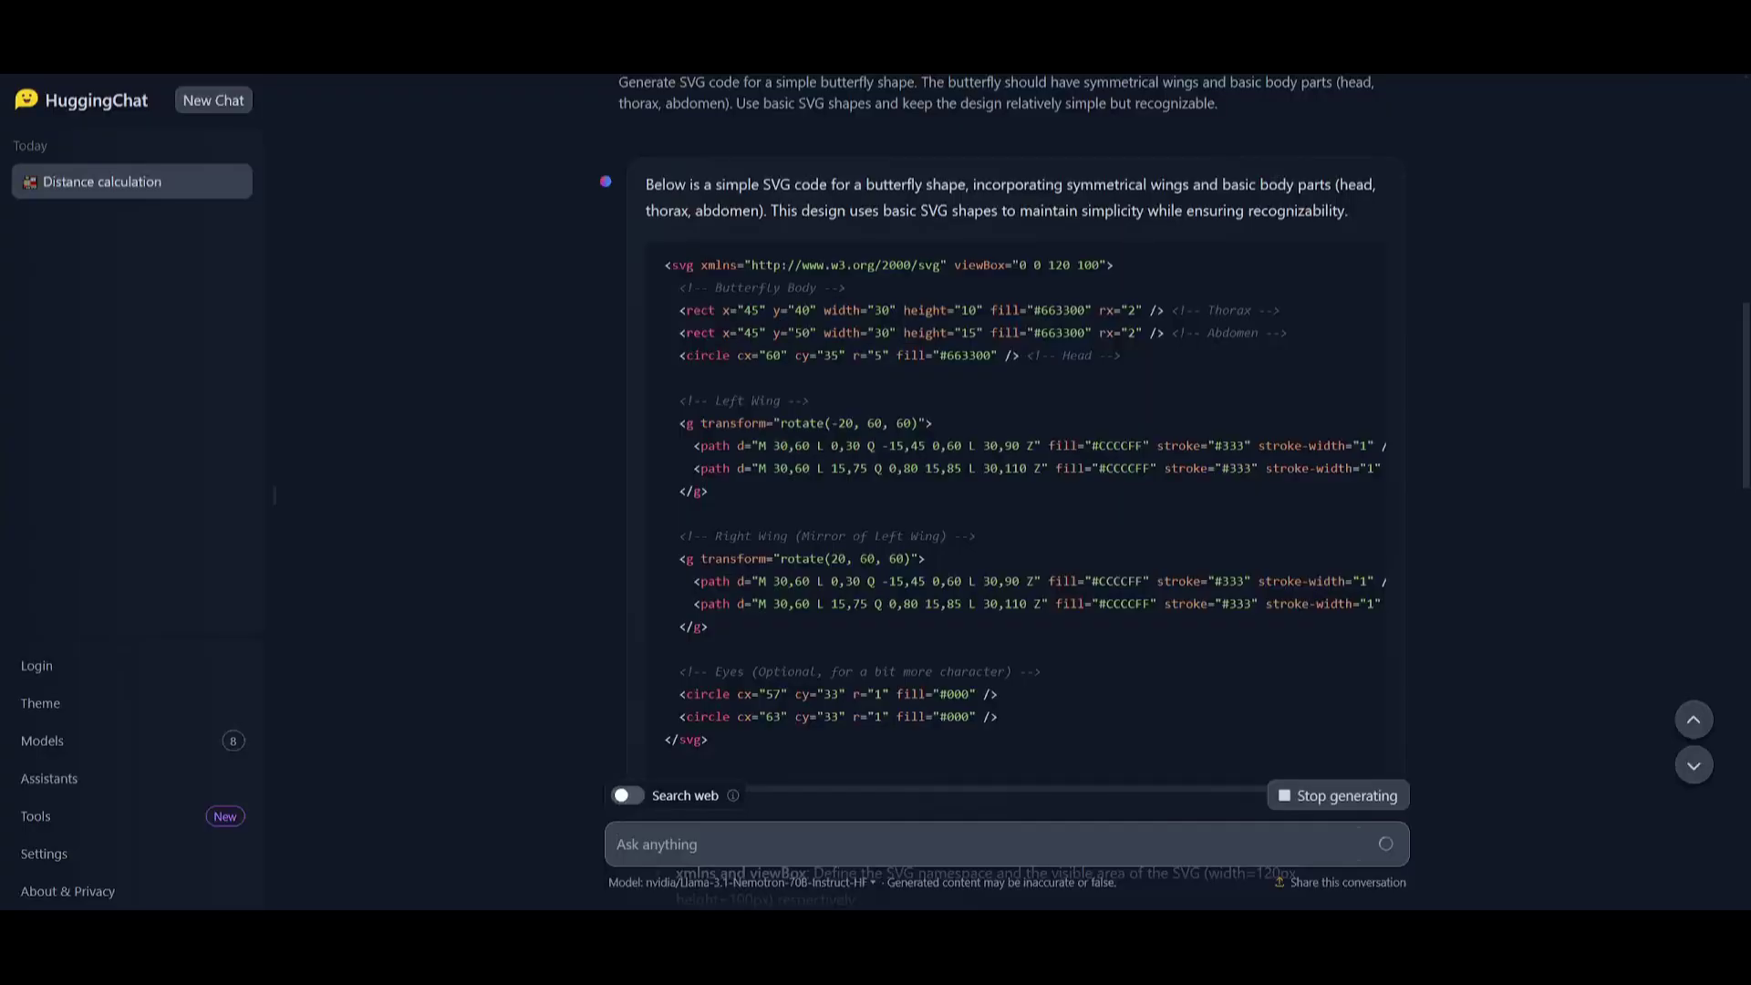
scroll(761, 395, "down", 20)
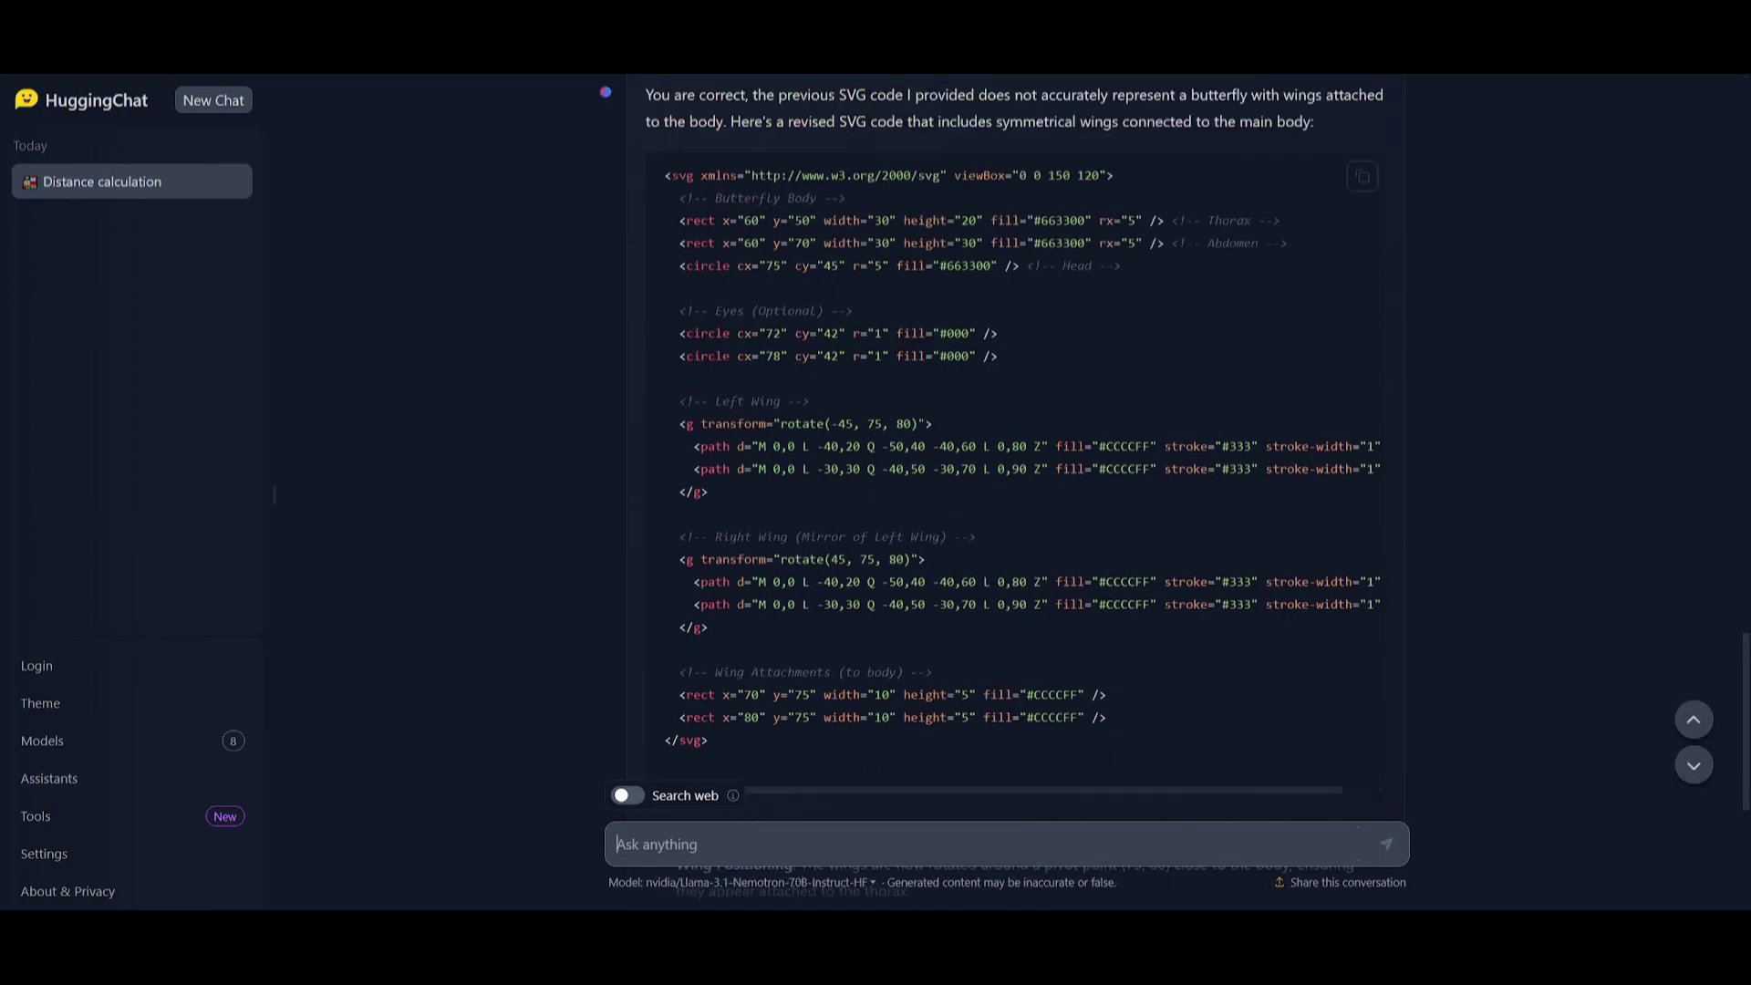
left_click(1362, 176)
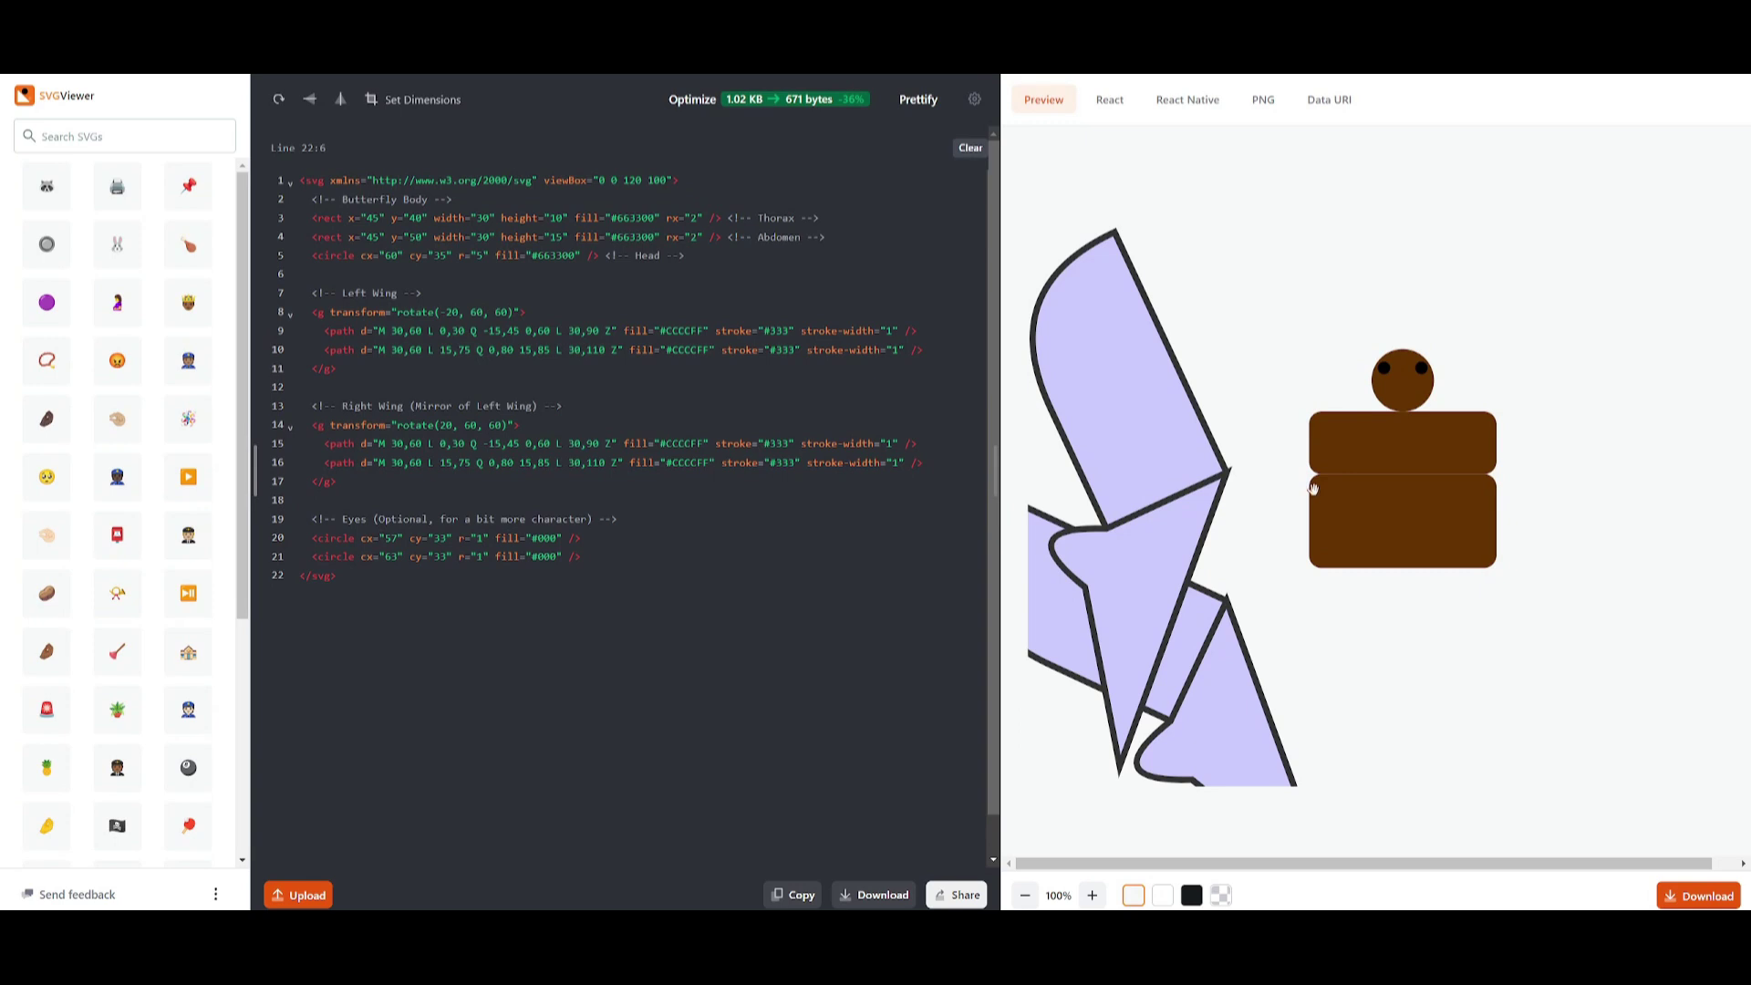
left_click_drag(351, 582, 266, 155)
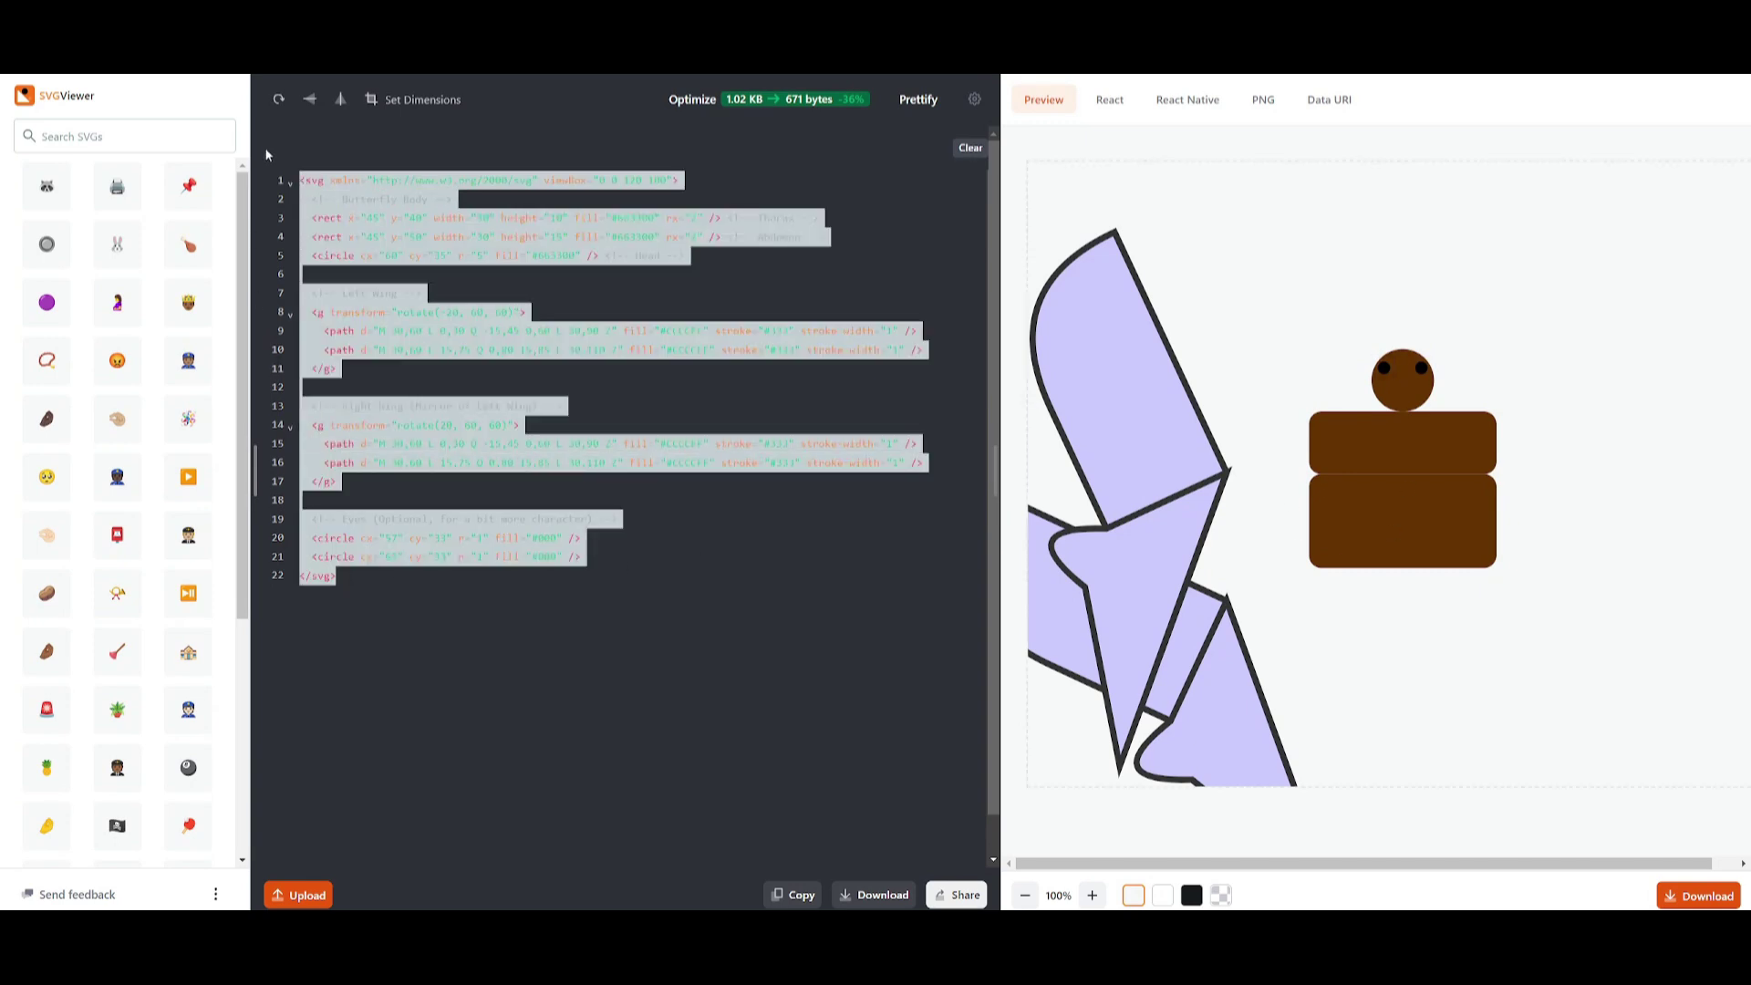
key("ctrl+v")
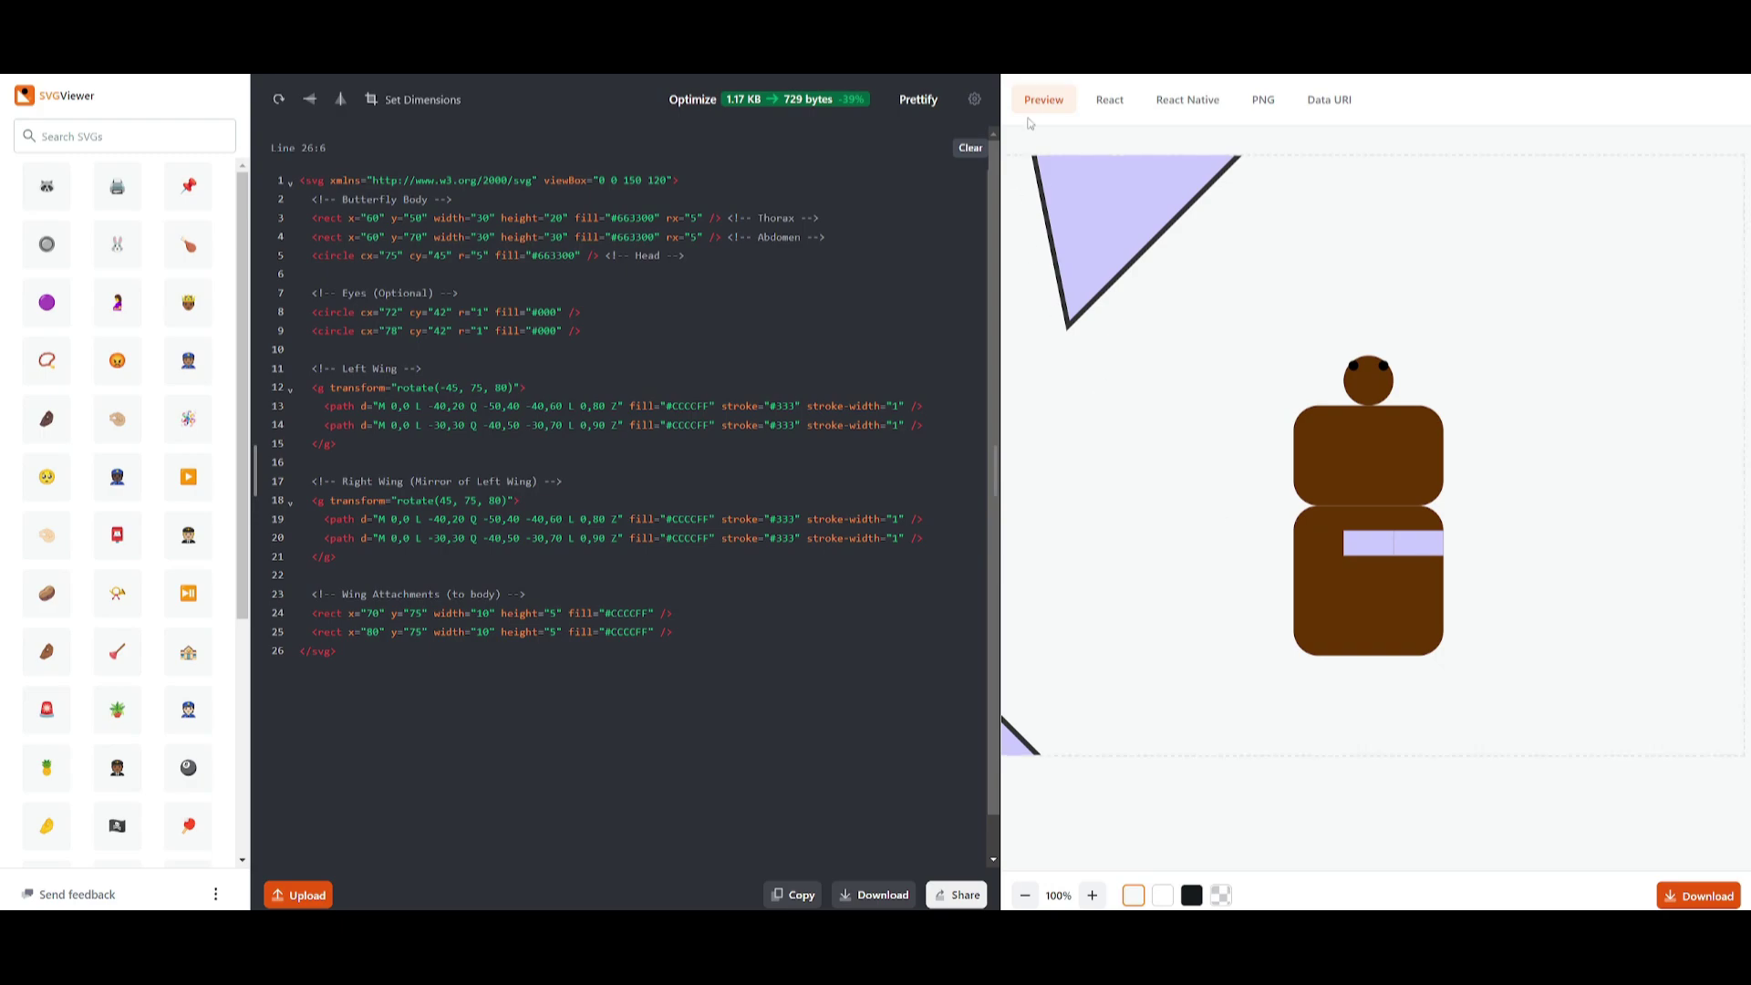
Set cell B4 to Fail for the butterfly prompt in the benchmark sheet.
key("ctrl+Tab")
left_click(1327, 339)
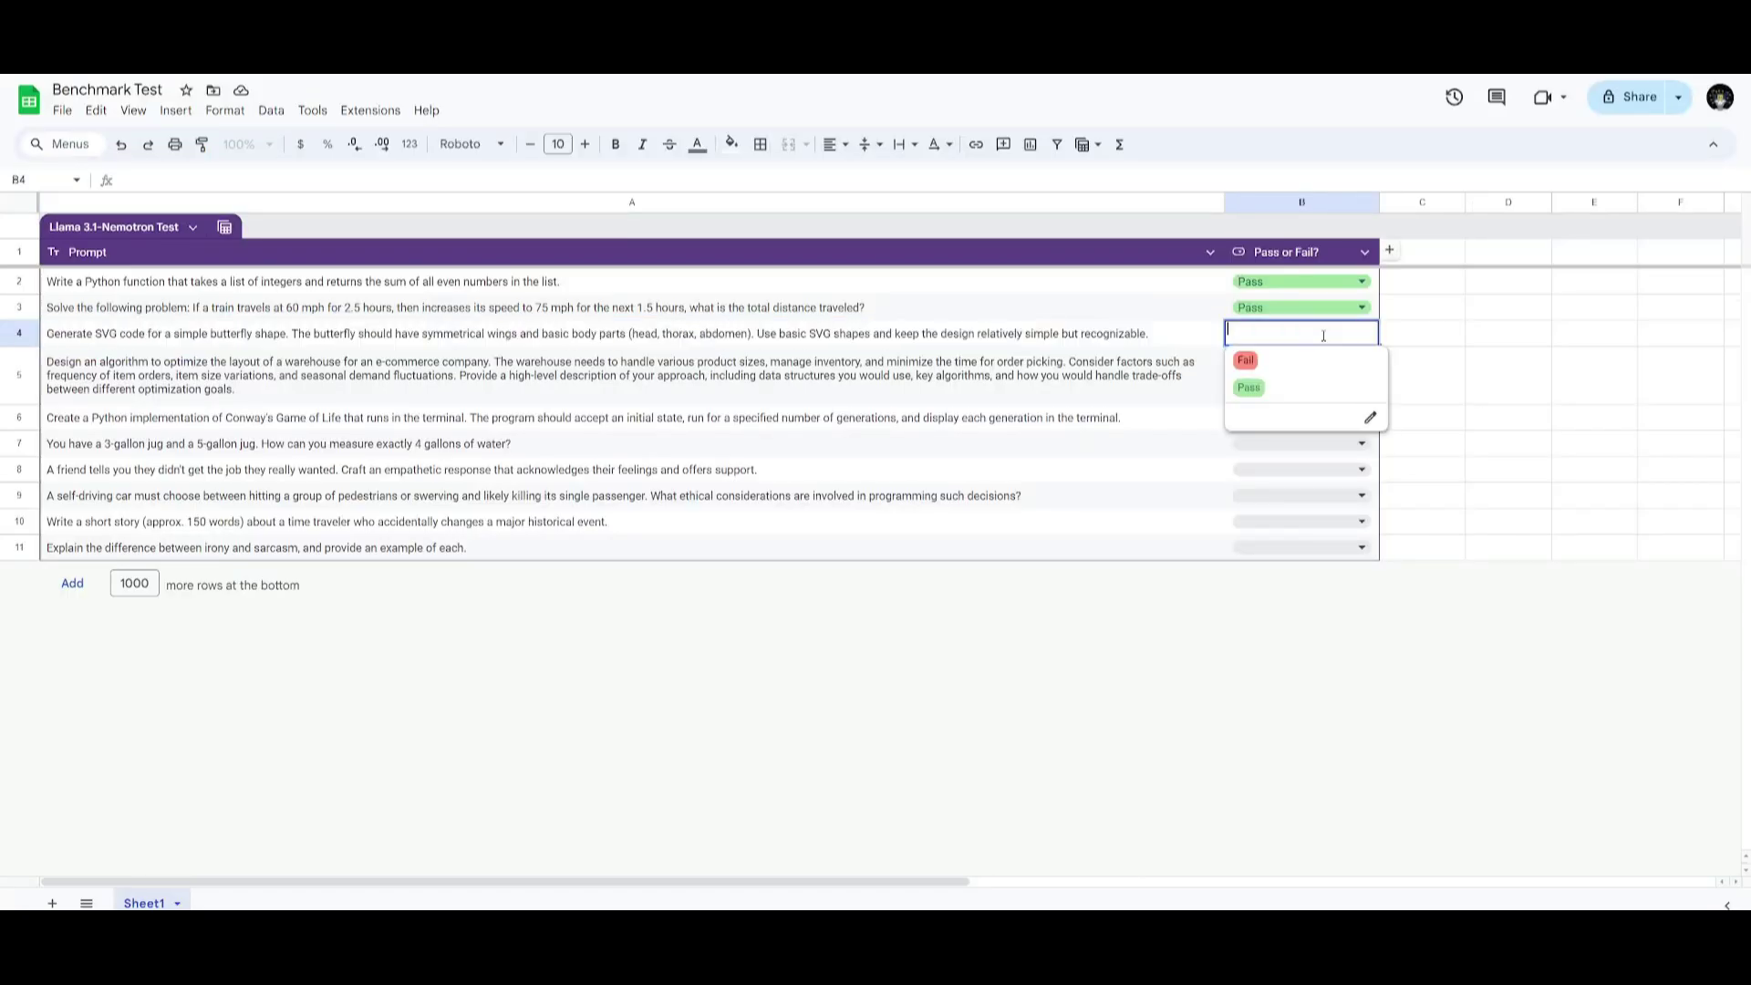
left_click(1292, 366)
key("ctrl+Tab")
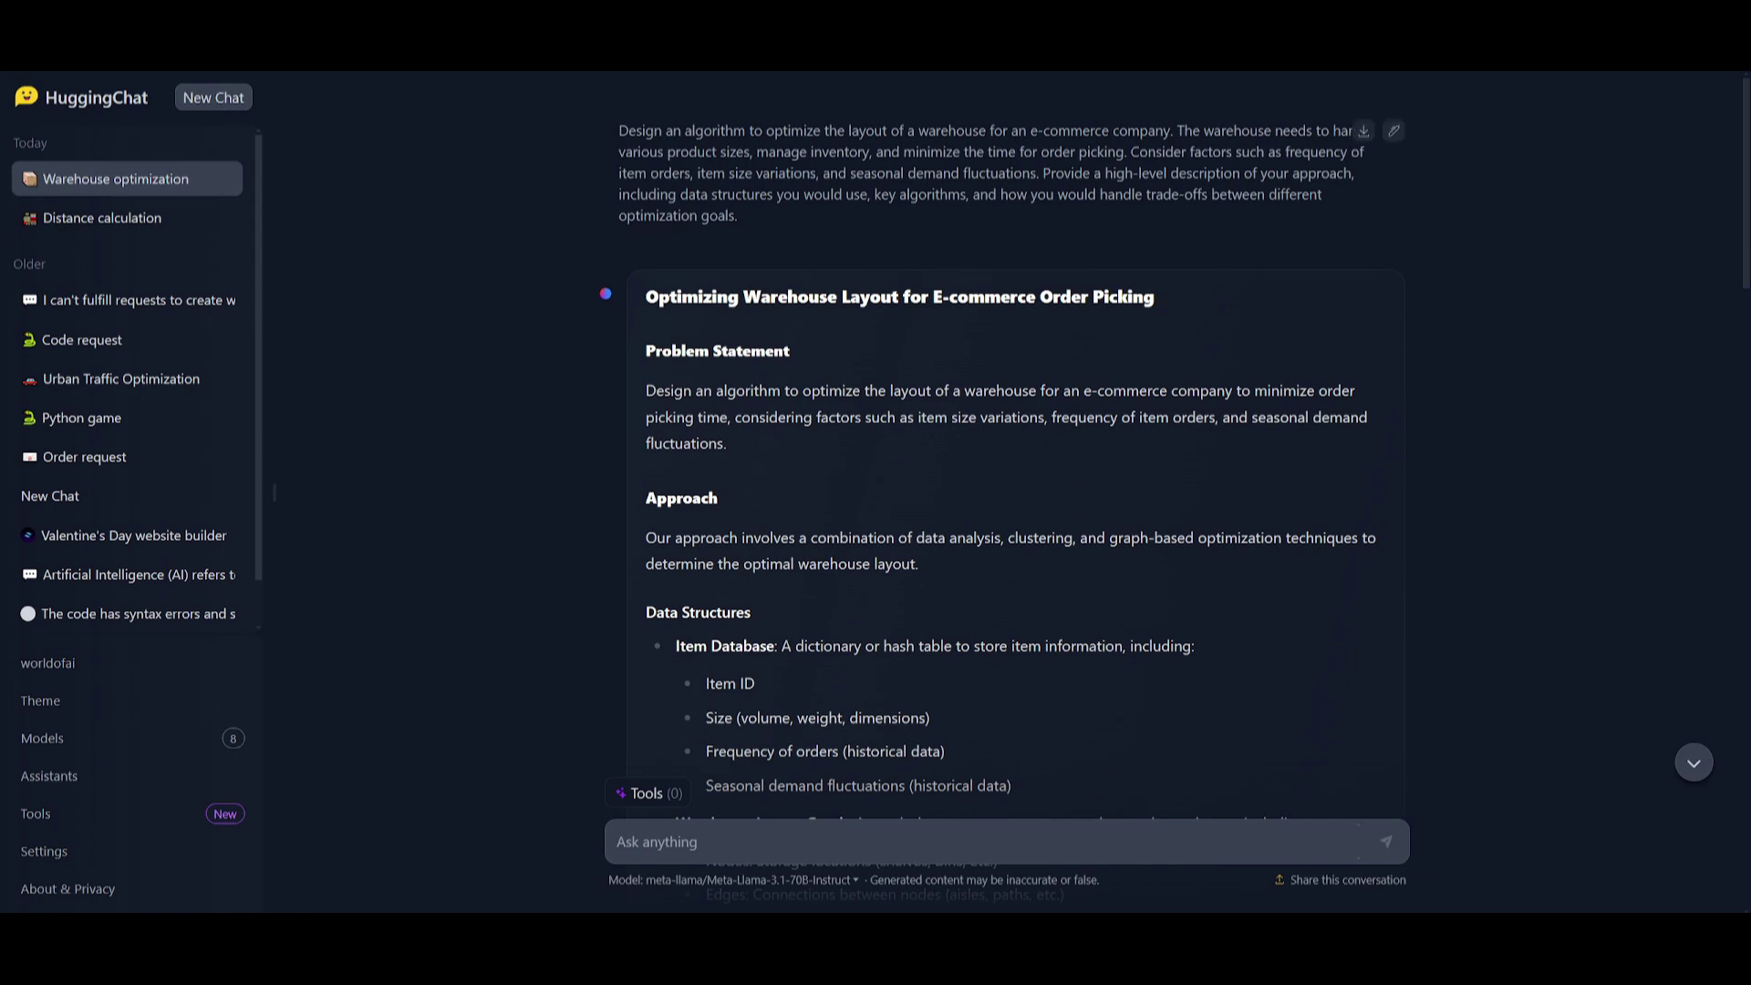
Scroll through the 'Optimizing Warehouse Layout for E-commerce Order Picking' answer.
scroll(921, 166, "down", 2)
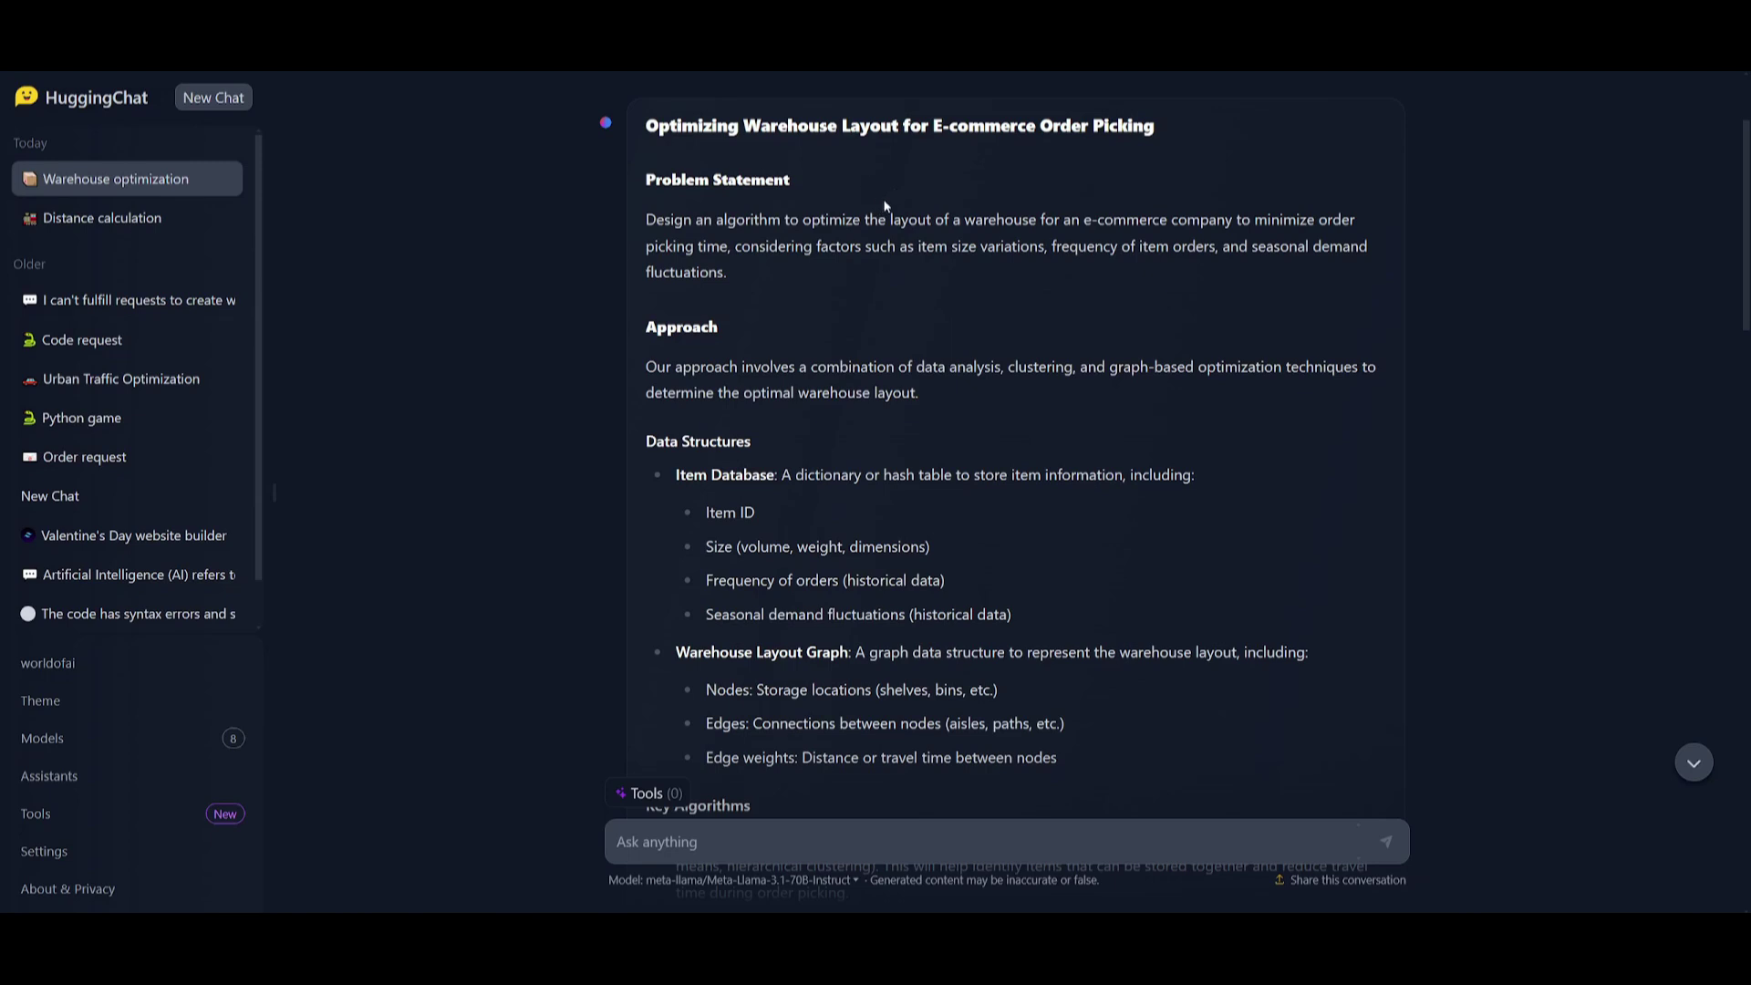
scroll(893, 204, "down", 1)
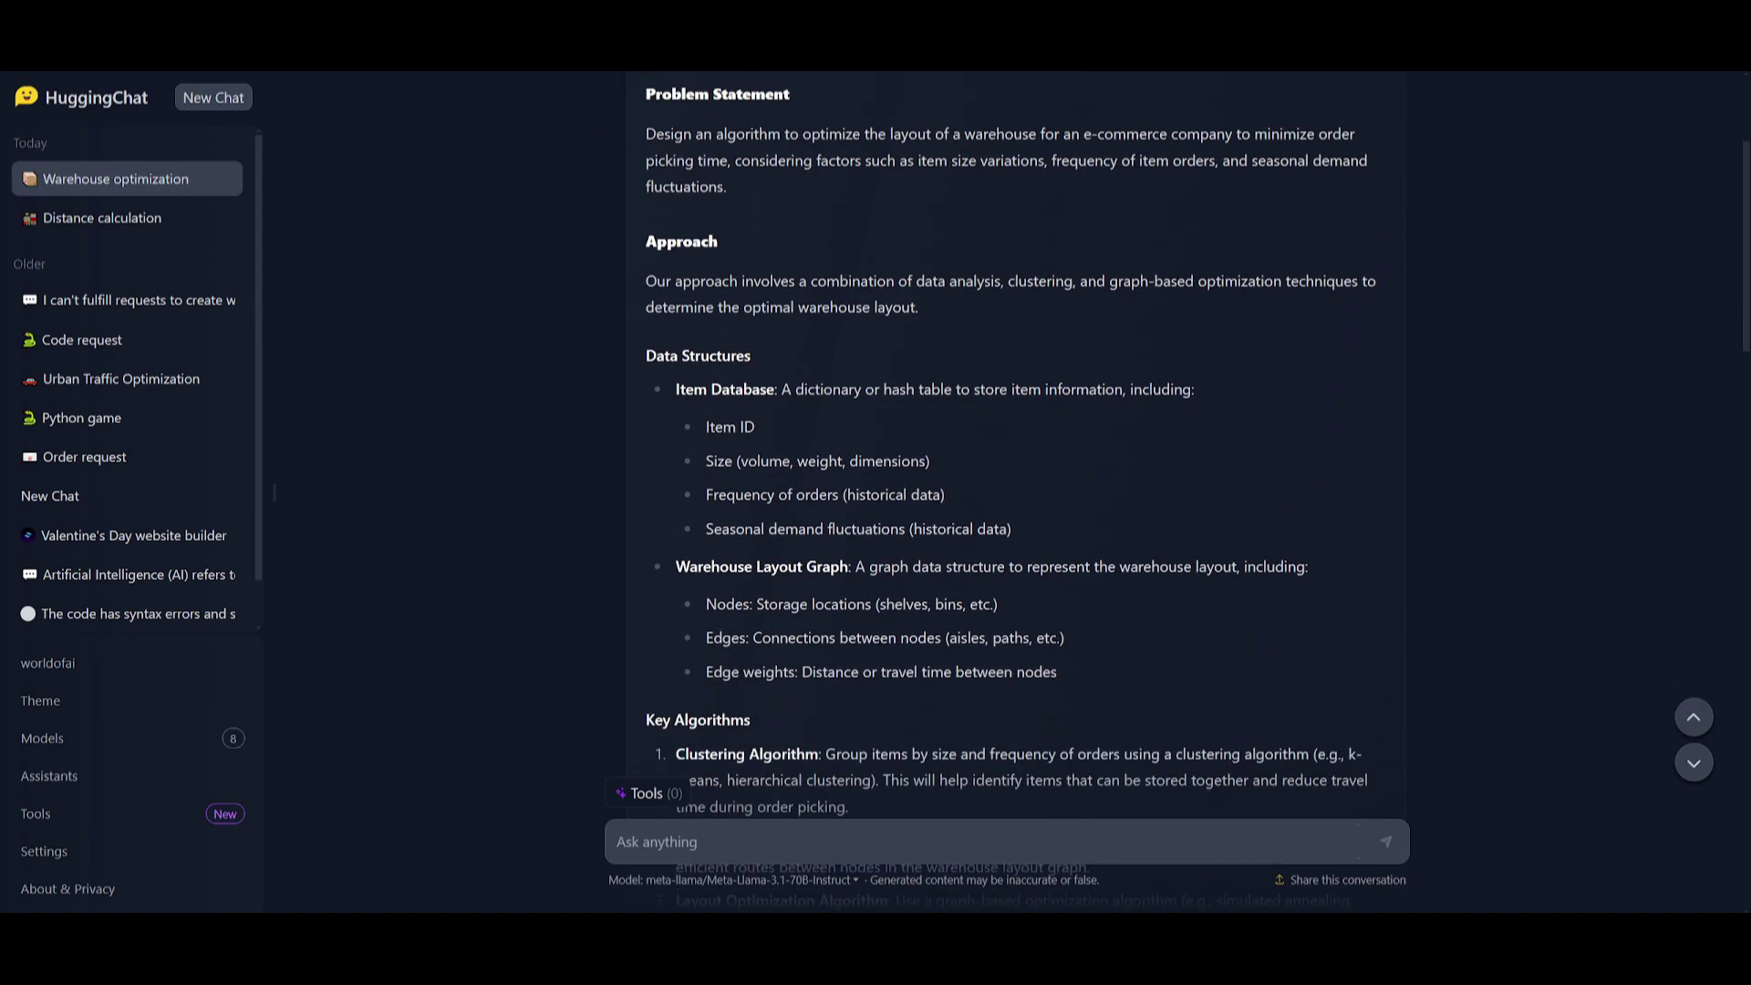
scroll(597, 458, "down", 2)
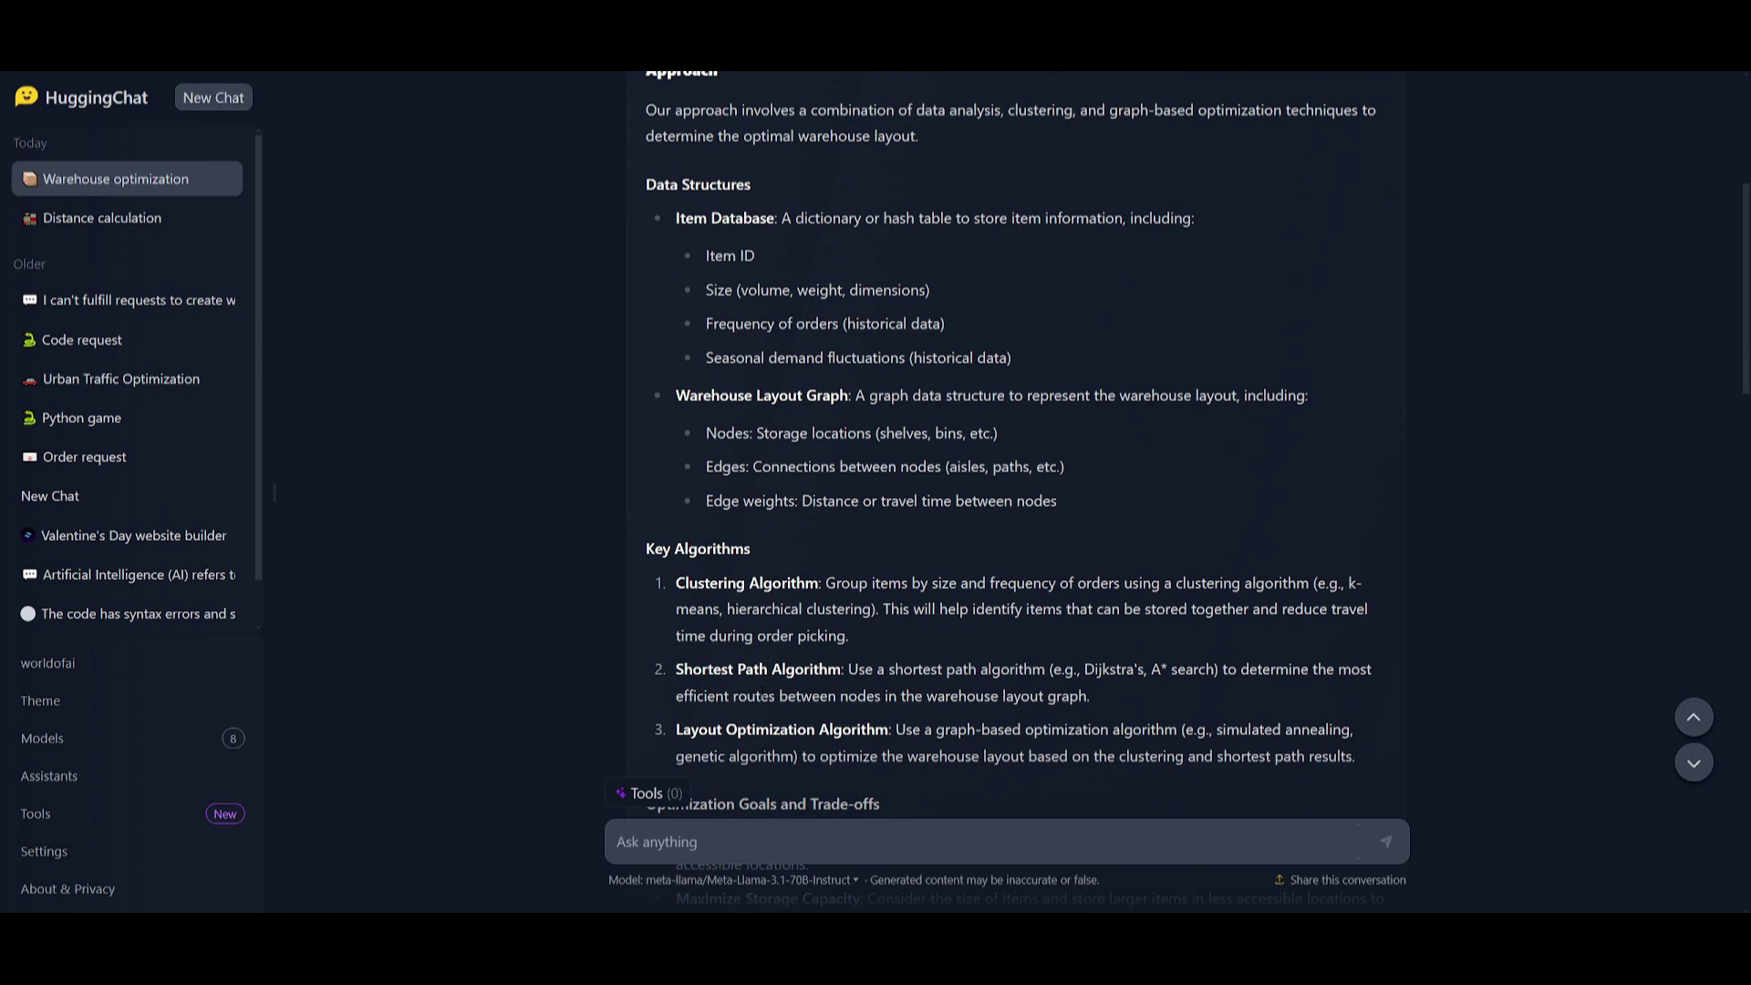
scroll(1012, 456, "down", 4)
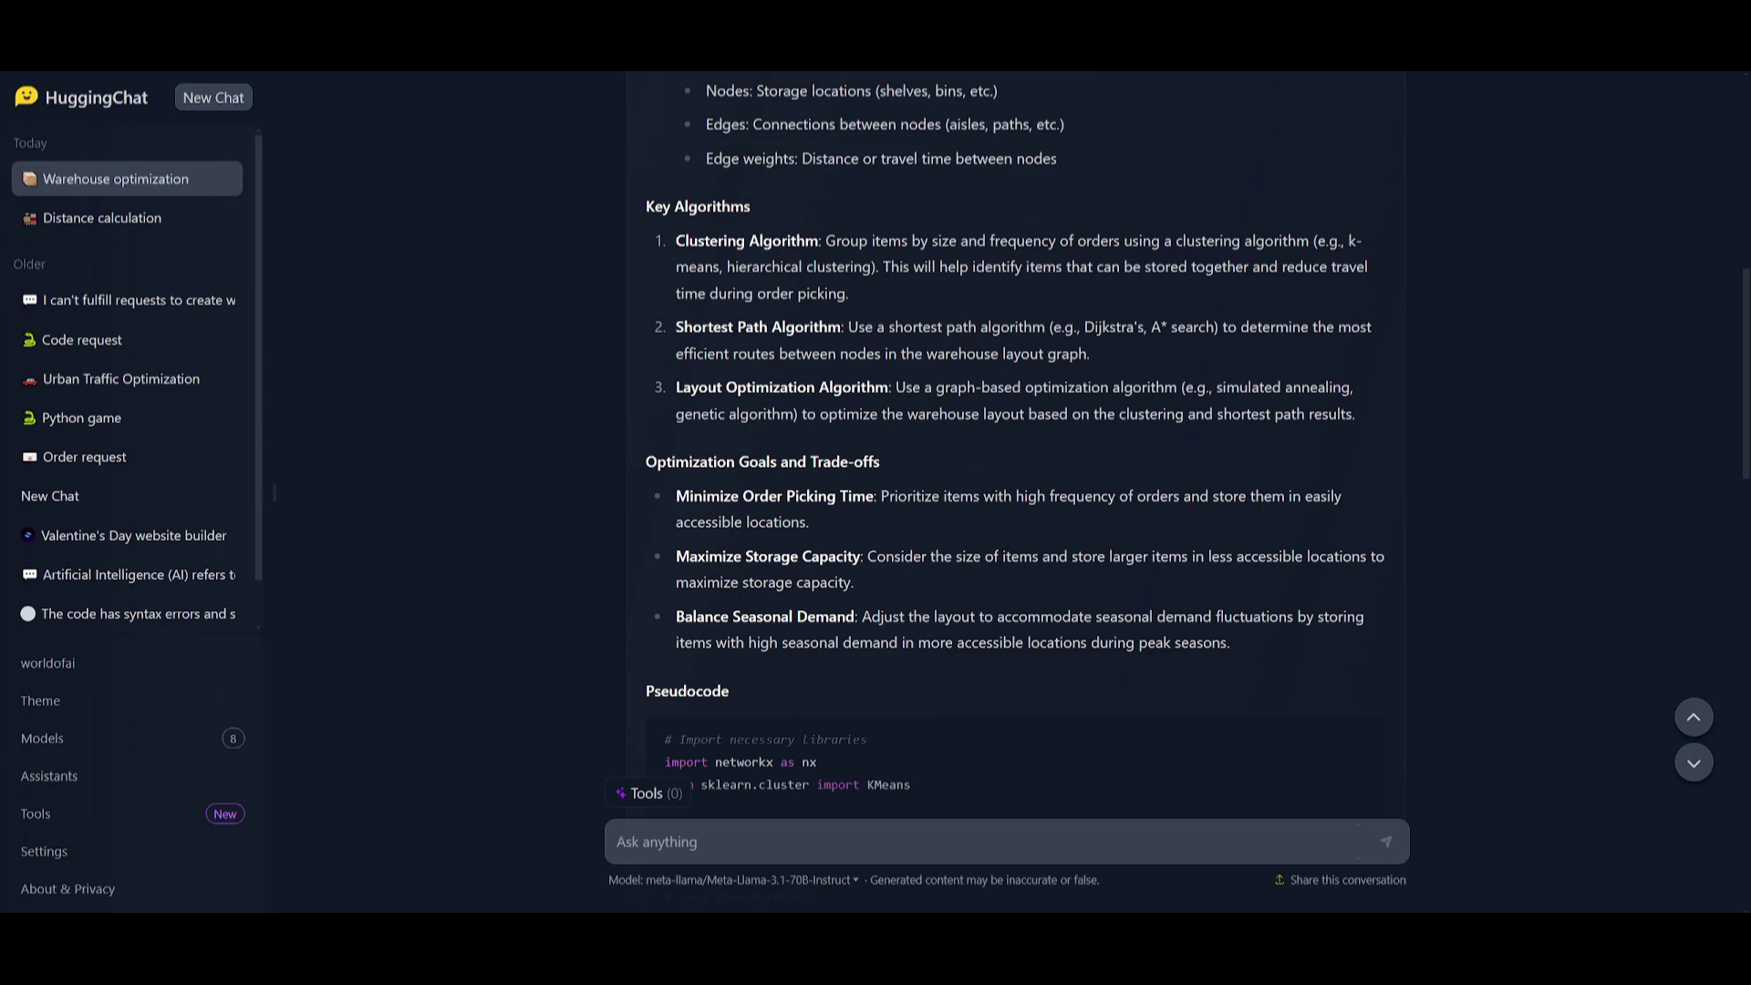
scroll(1083, 482, "down", 8)
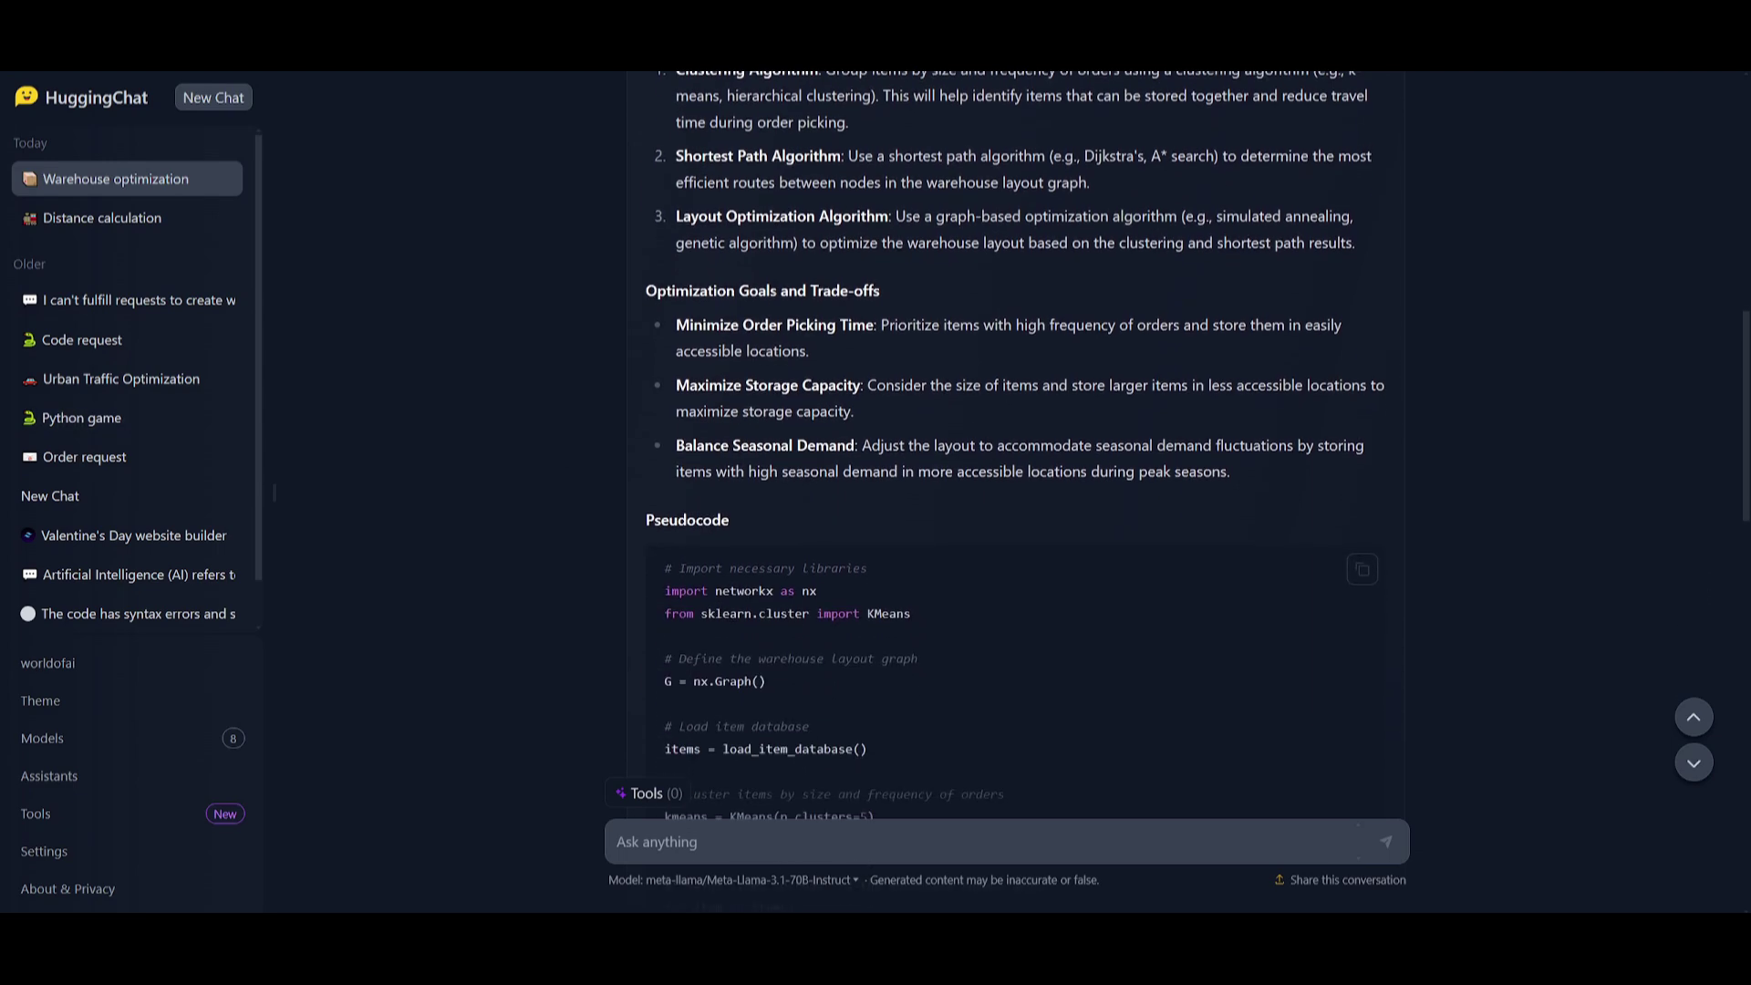
scroll(730, 297, "down", 12)
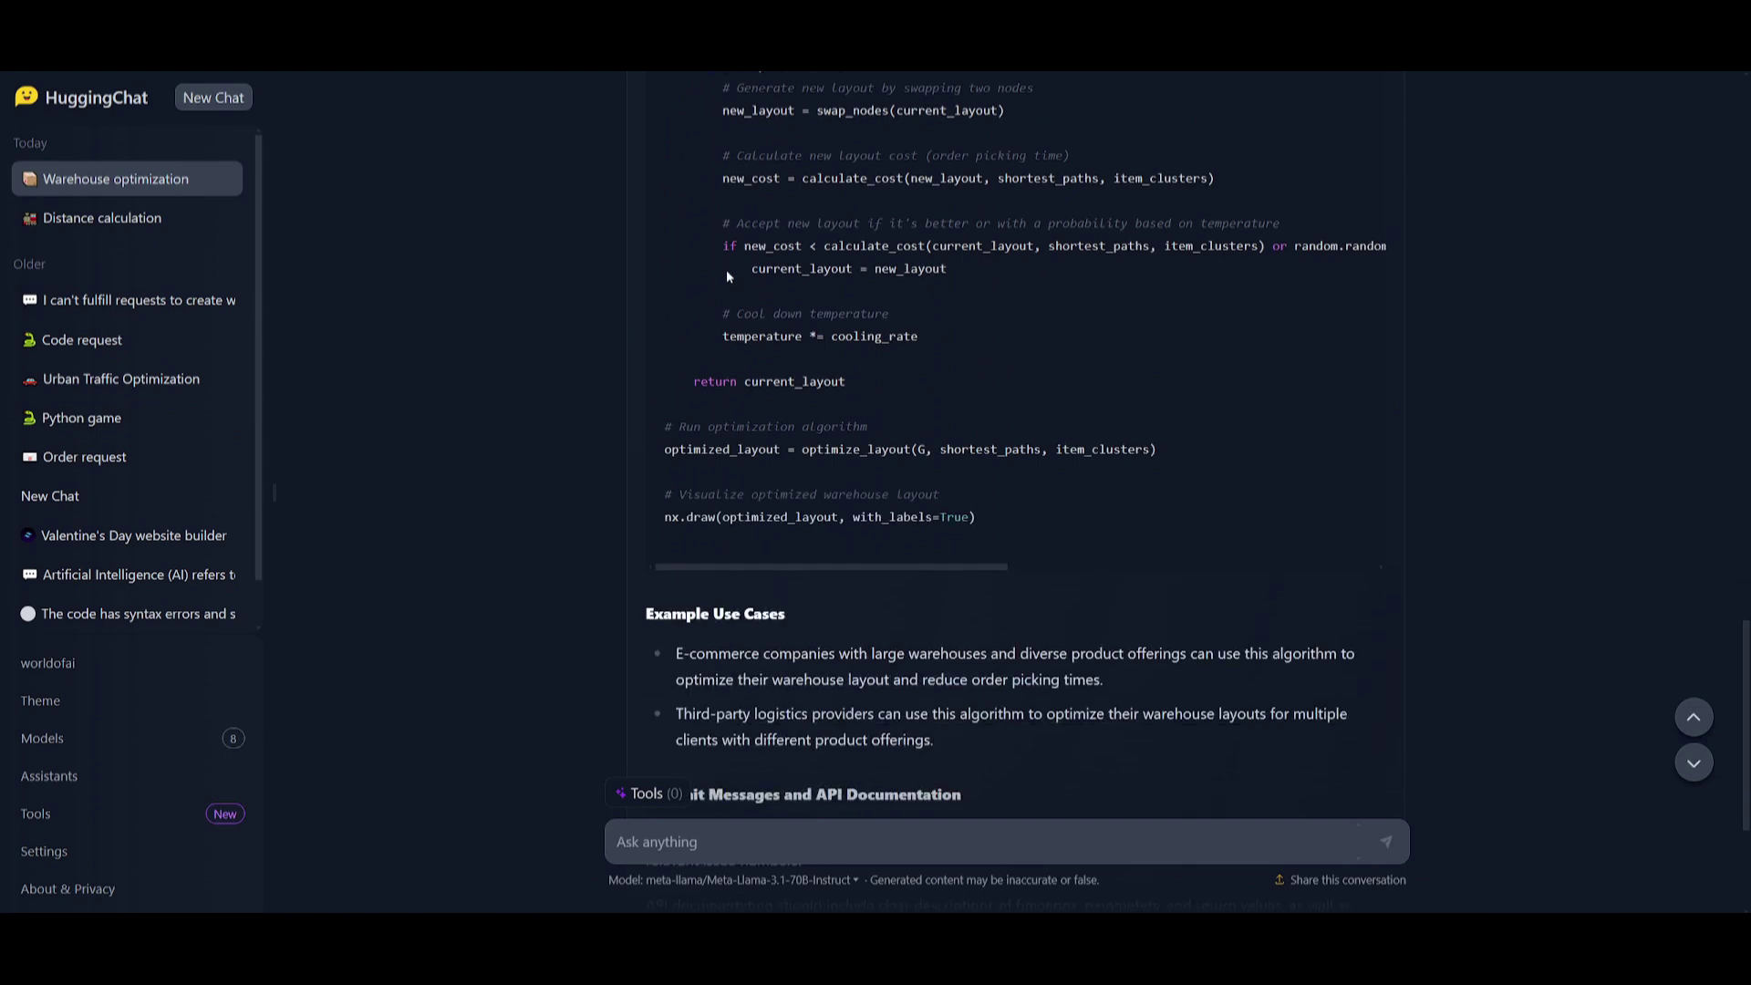
scroll(1327, 430, "down", 1)
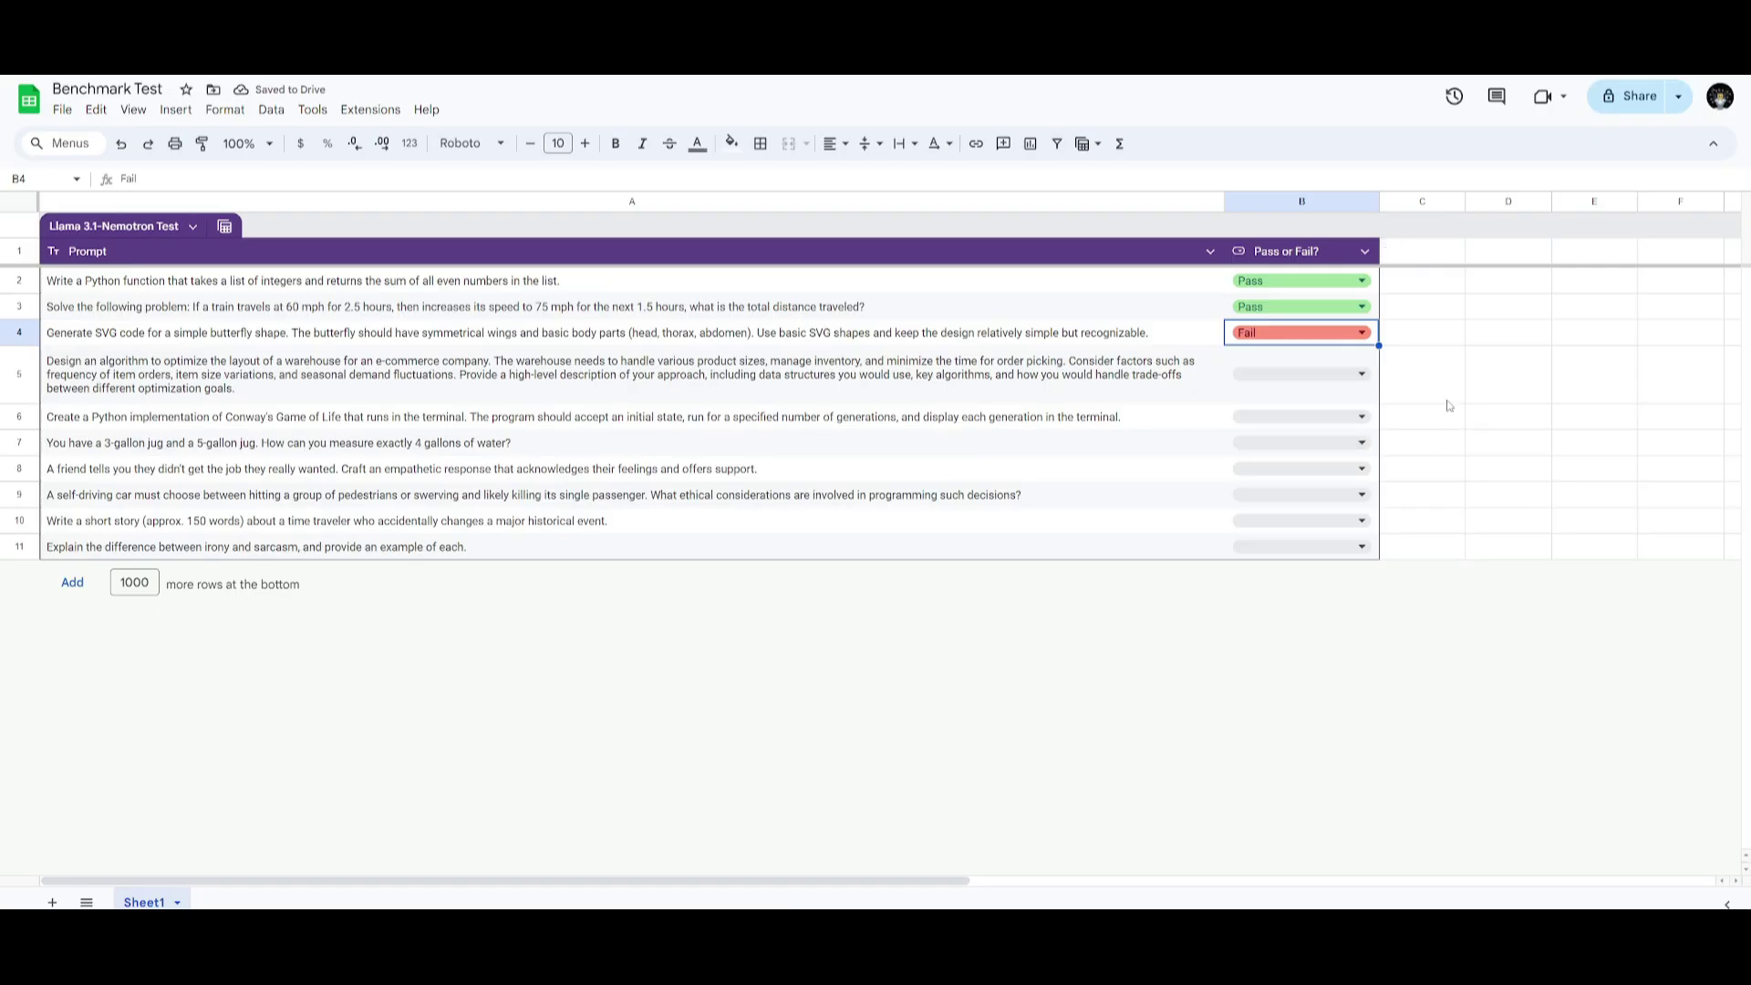
Set cell B5 to Pass for the warehouse optimization prompt.
left_click(1255, 387)
left_click(1249, 445)
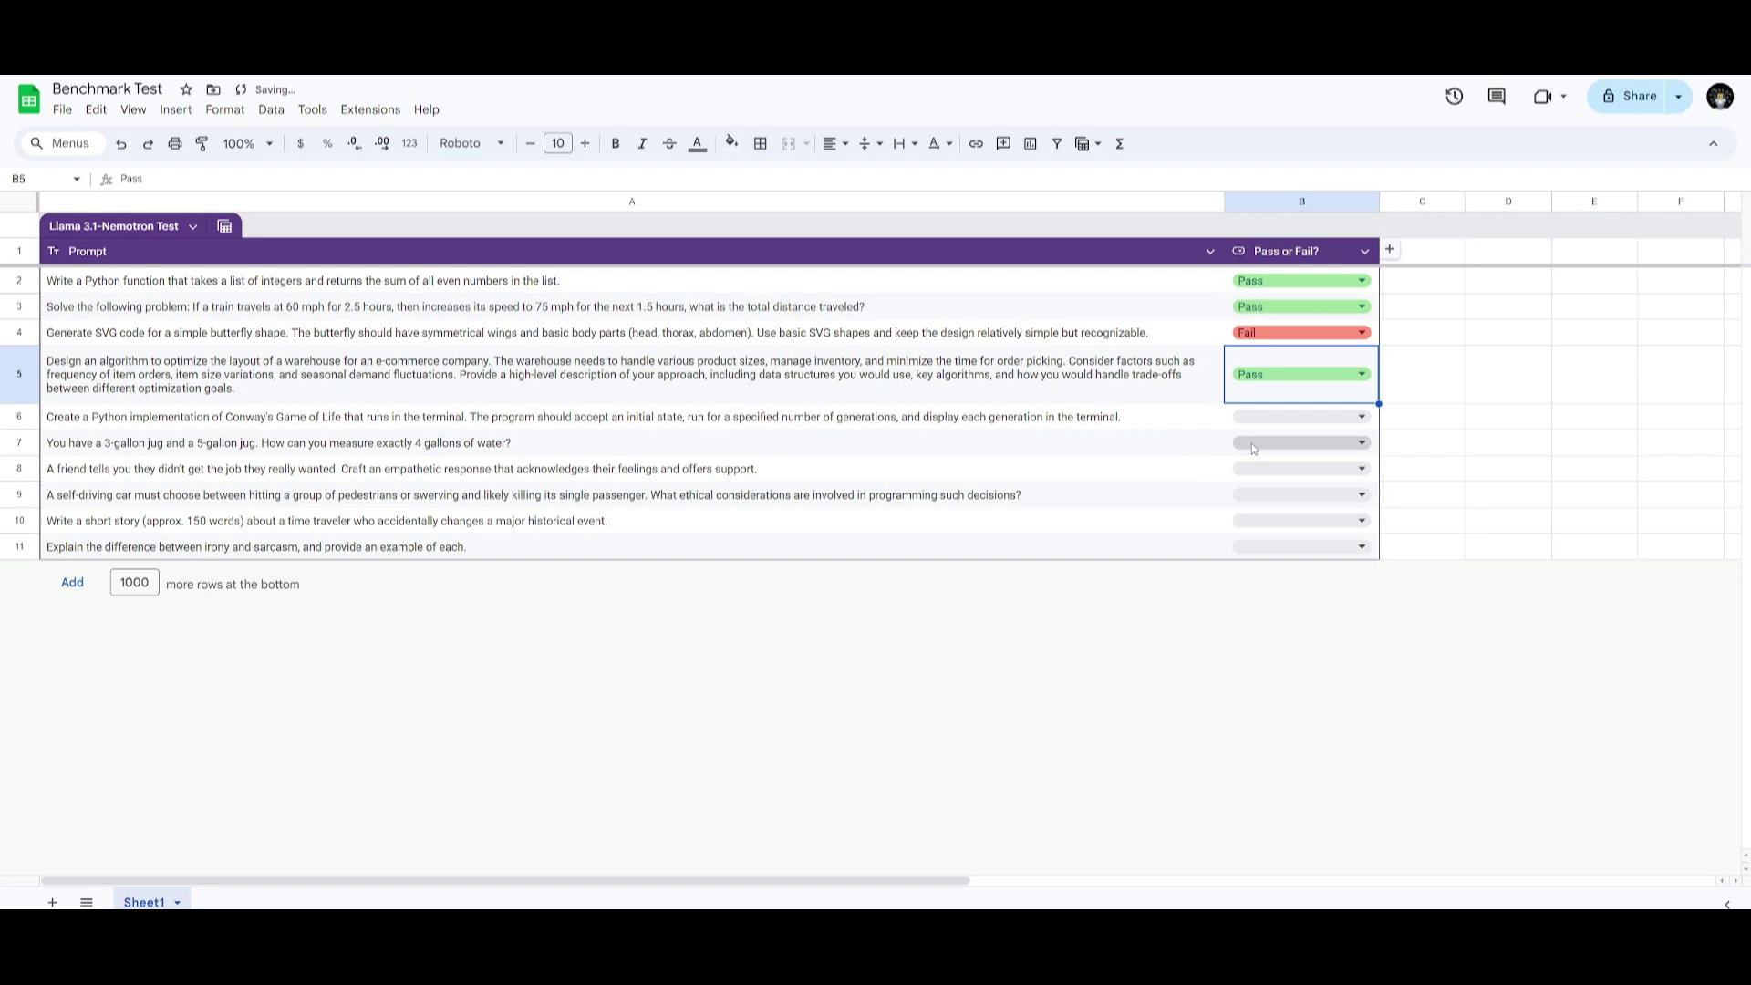
left_click(193, 422)
Copy the Conway's Game of Life prompt text from cell A6.
double_click(192, 422)
double_click(193, 416)
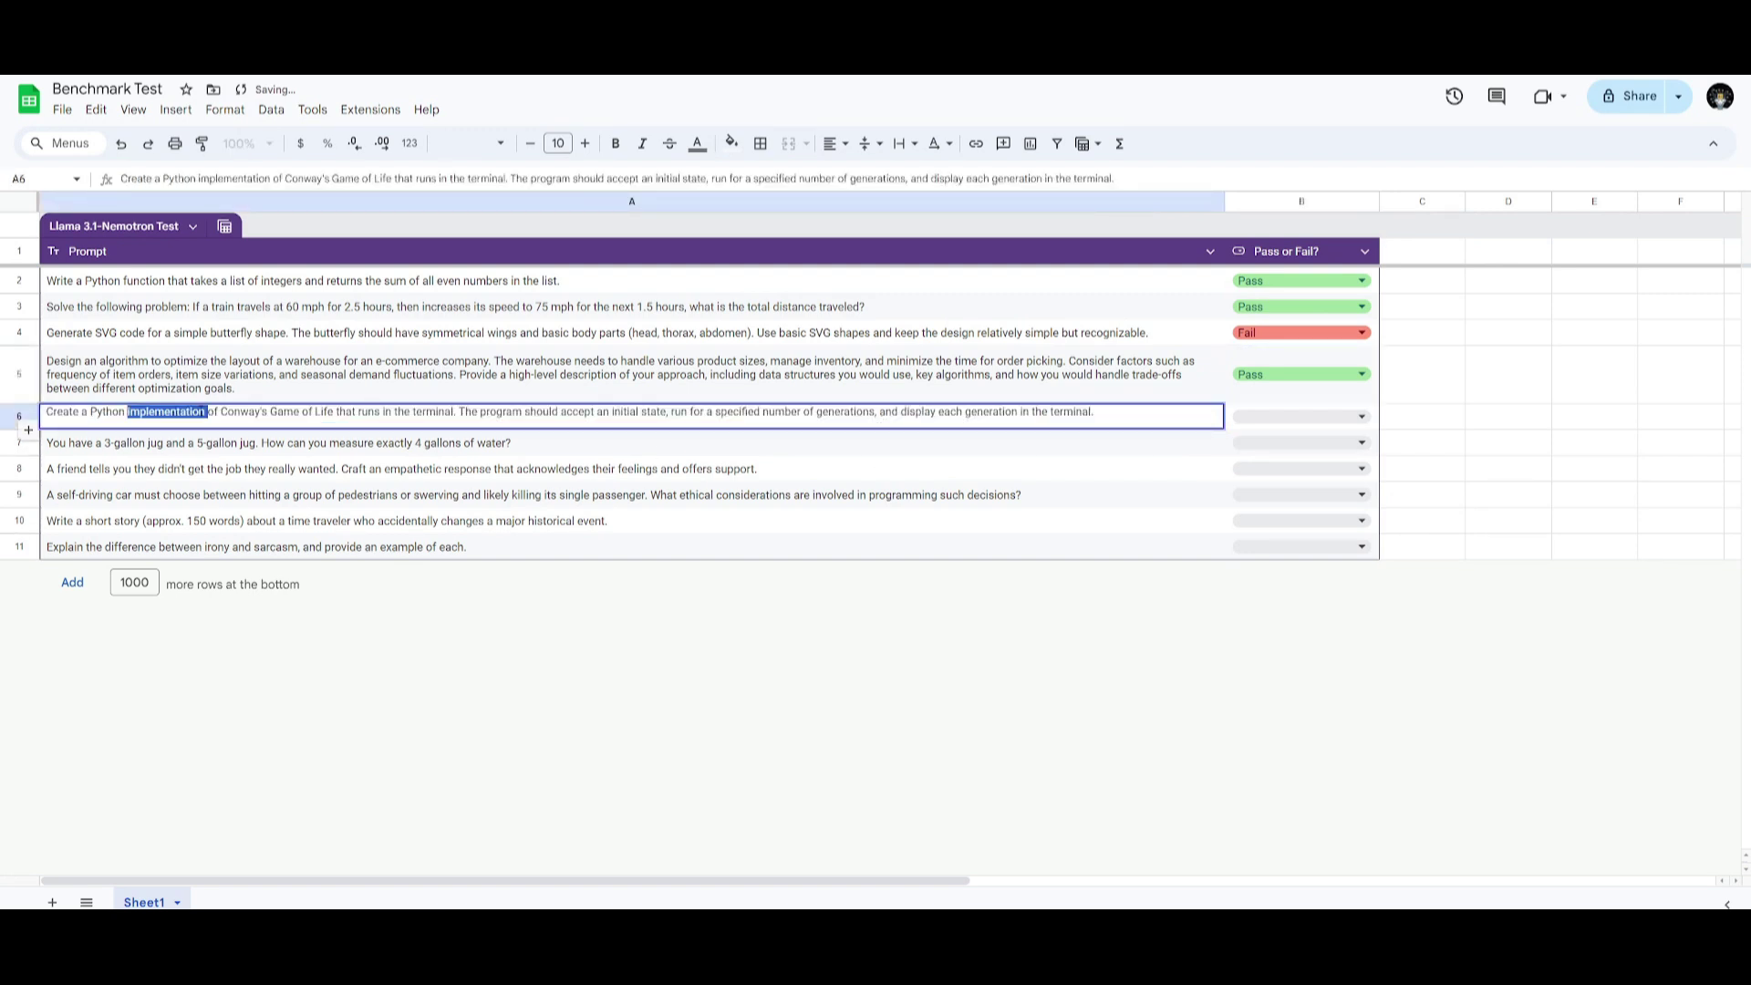
key("ctrl+a")
key("ctrl+c")
key("alt+Tab")
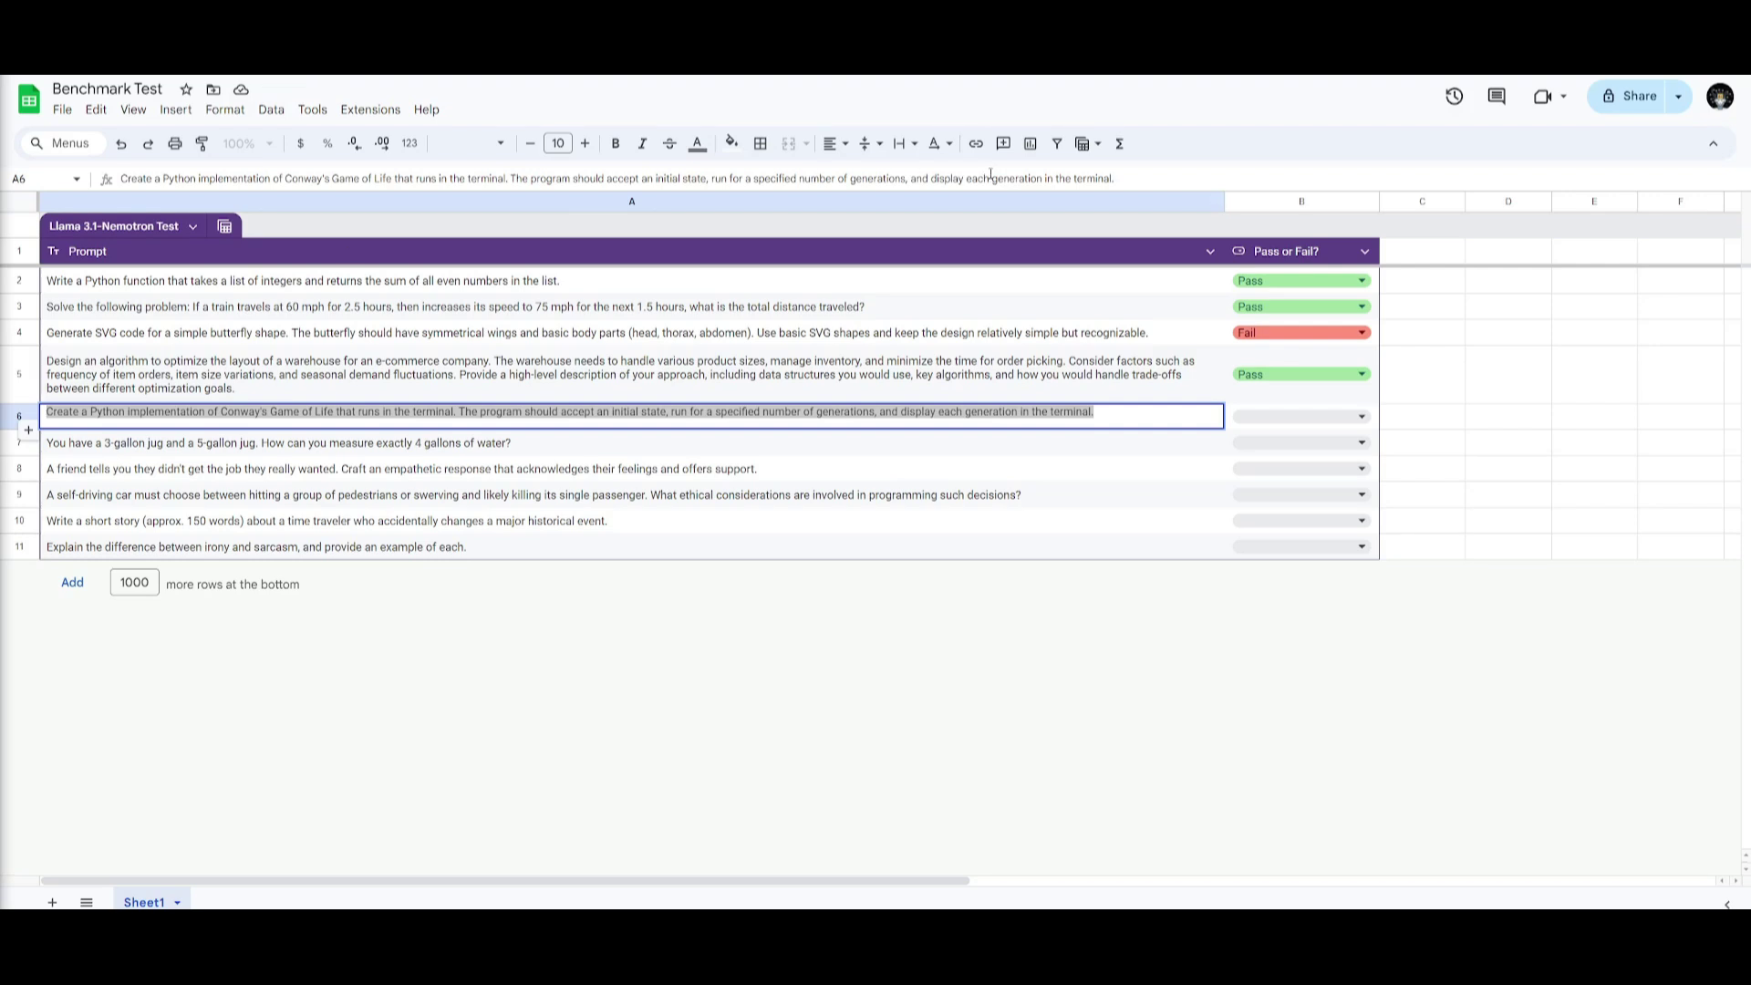
key("alt+Tab")
key("Return")
key("Up")
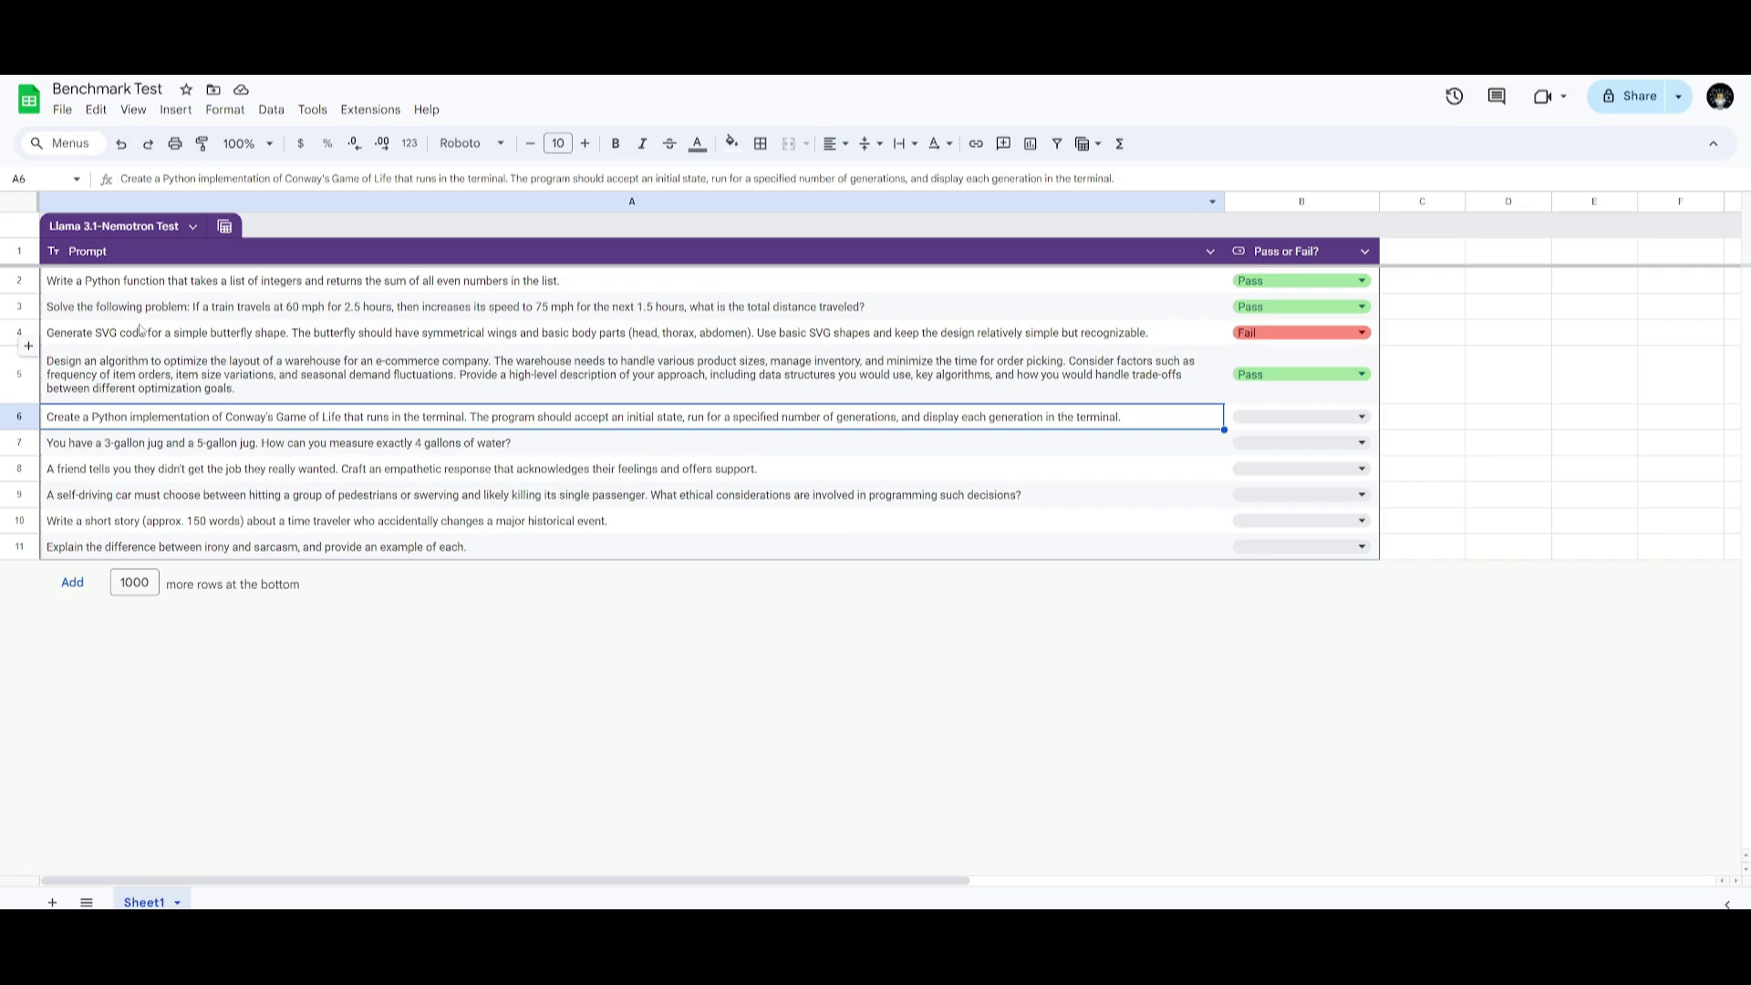
Send the terminal Game of Life Python prompt to Nemotron and scroll through the generated code.
key("alt+Tab")
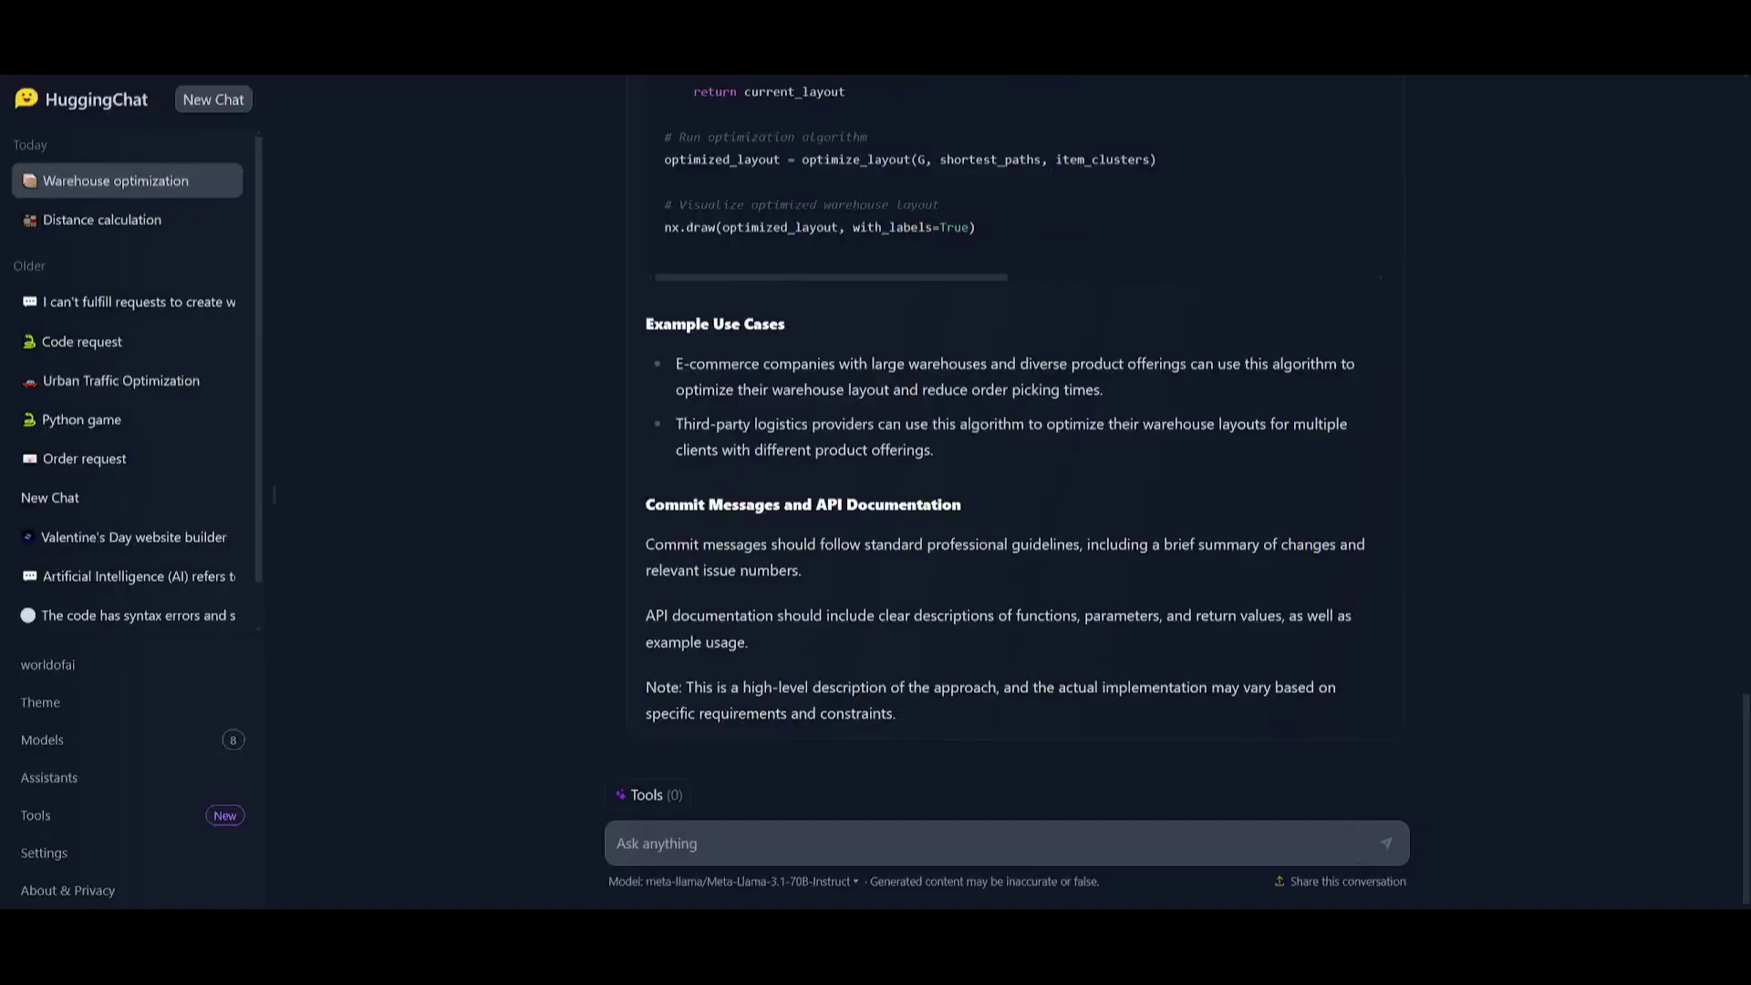
key("ctrl+v")
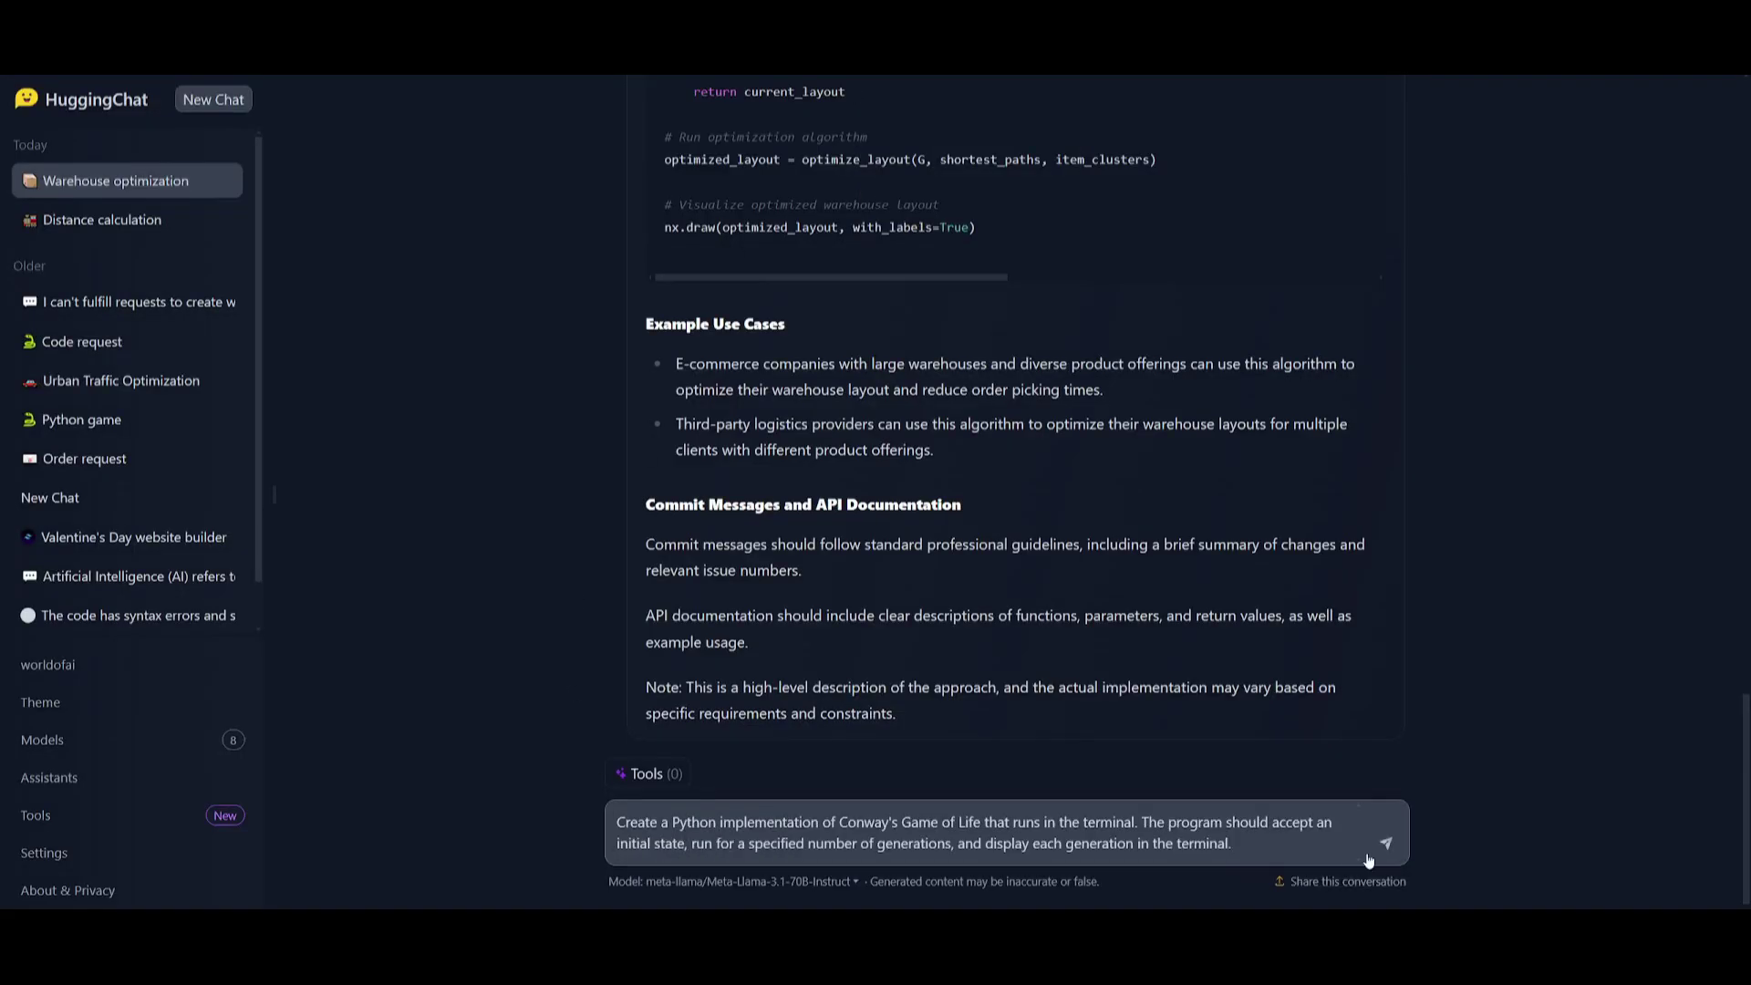
key("Return")
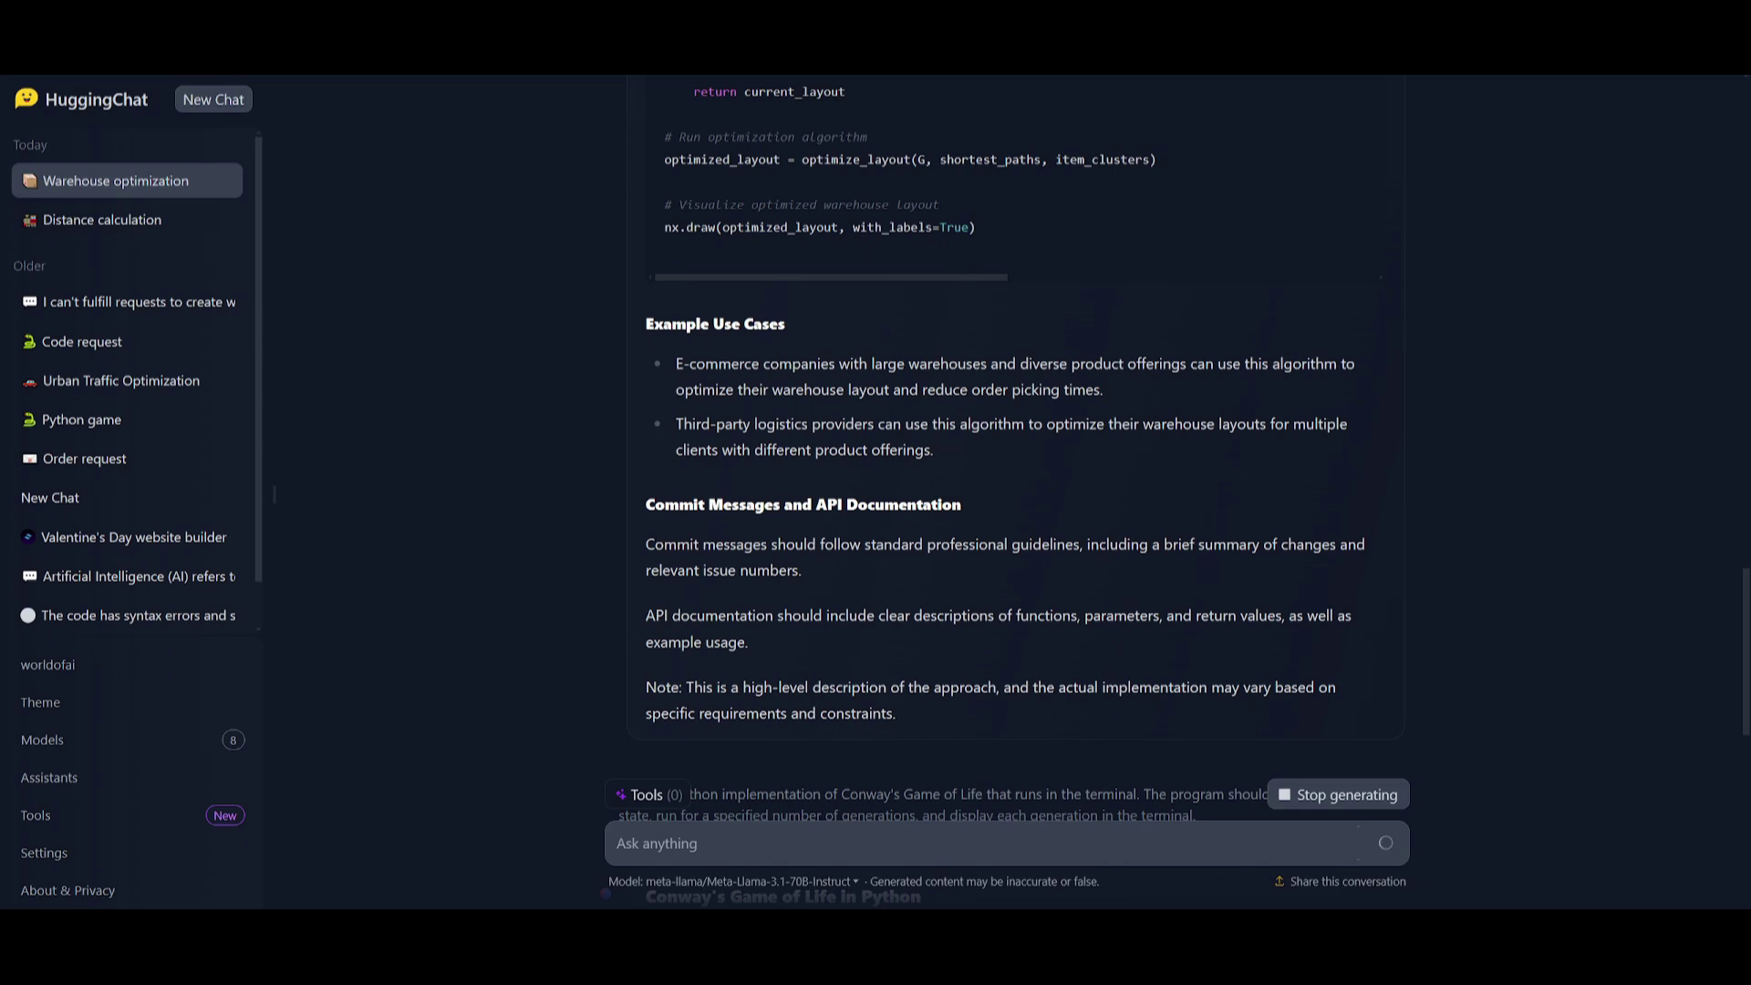
scroll(861, 484, "down", 15)
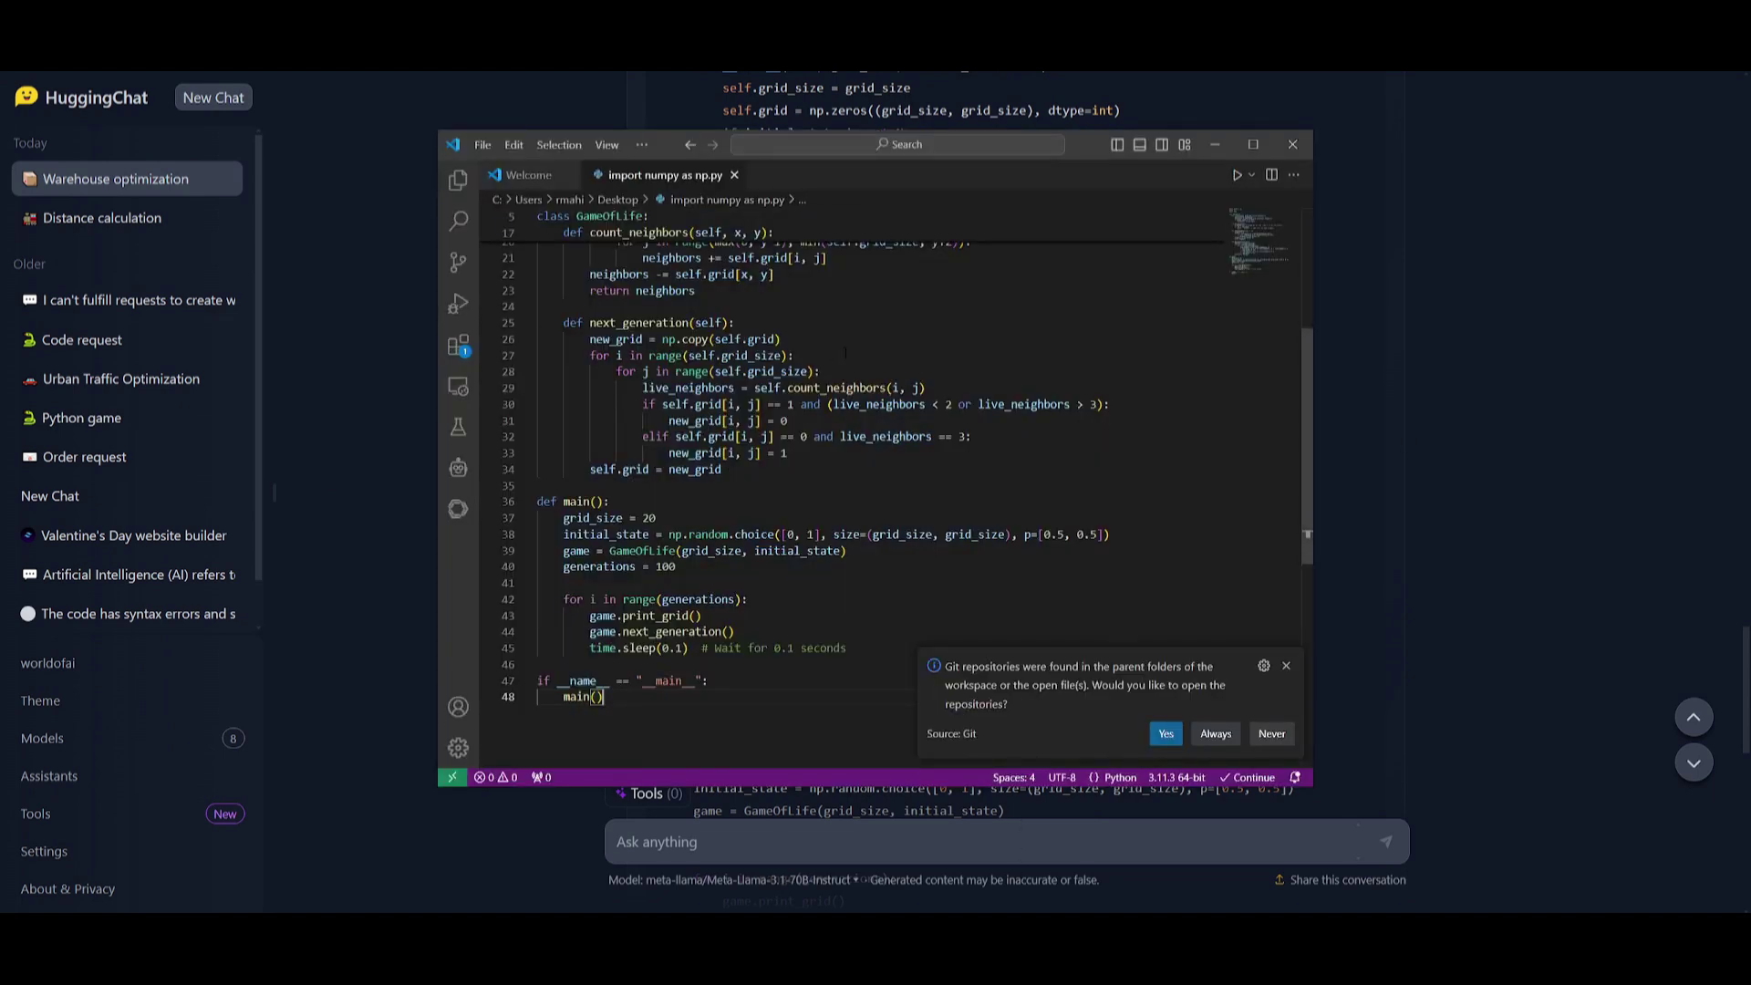
Run the Game of Life script in VS Code and check the random initial-state lines and terminal output.
left_click(1236, 174)
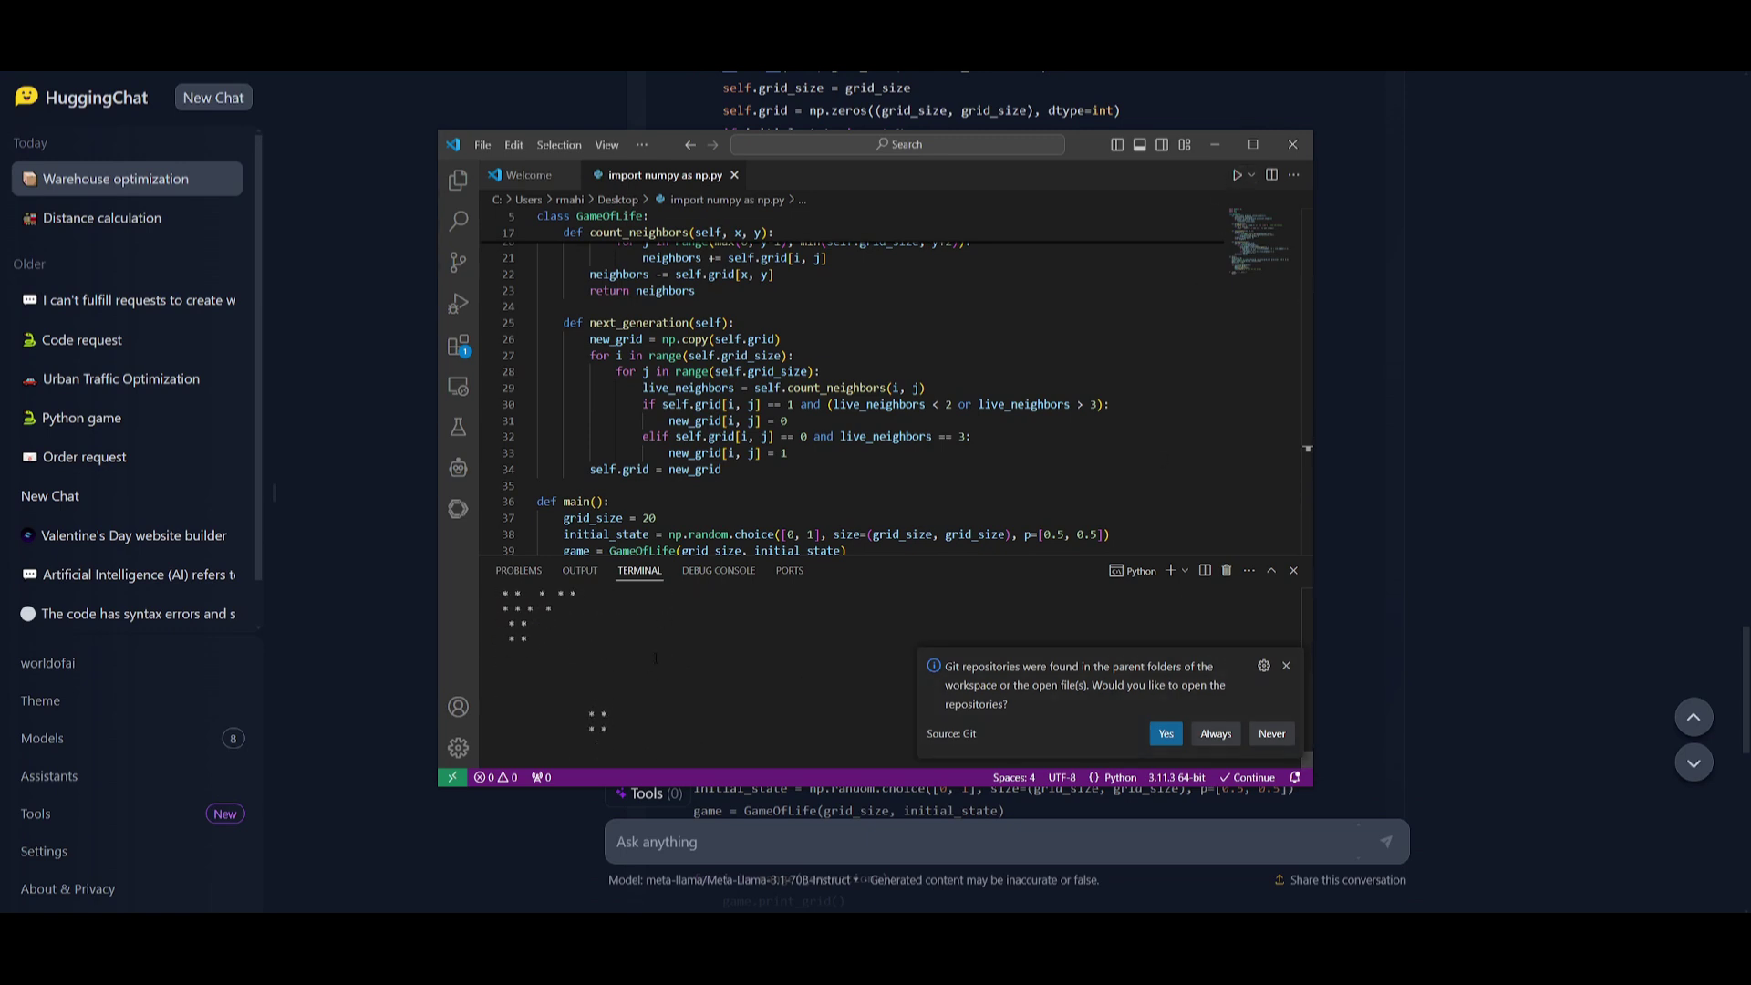
left_click(1286, 665)
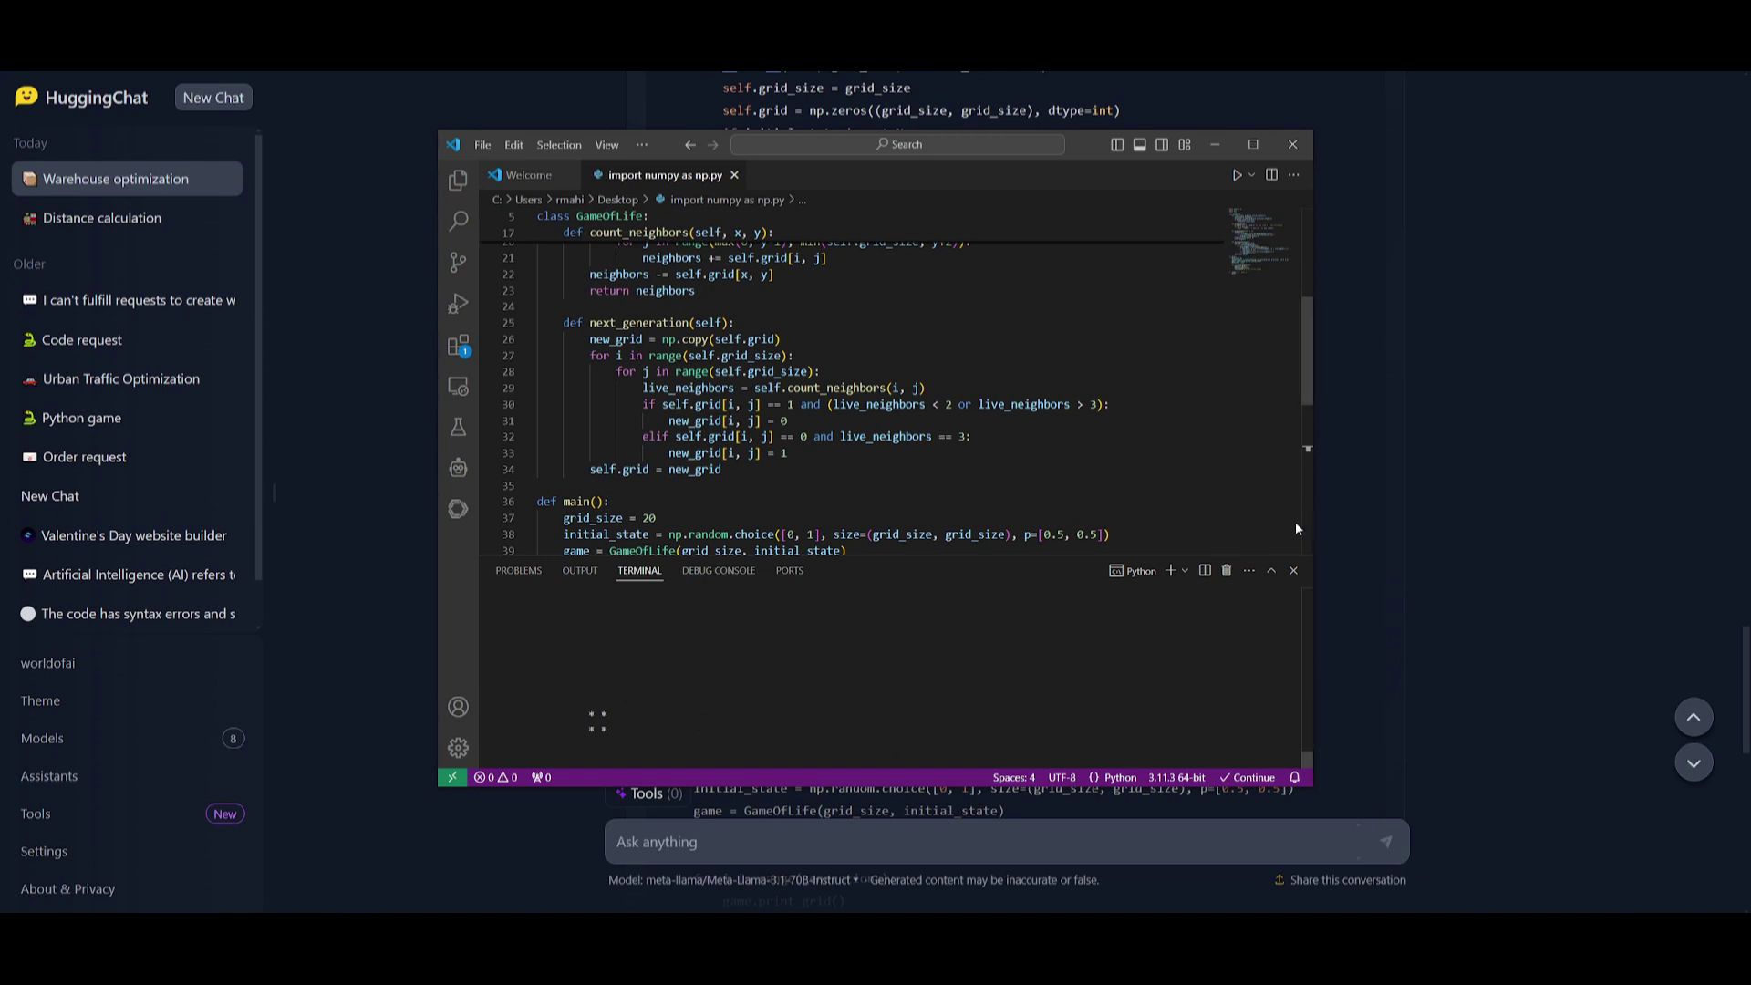
left_click_drag(959, 552, 958, 246)
left_click(960, 582)
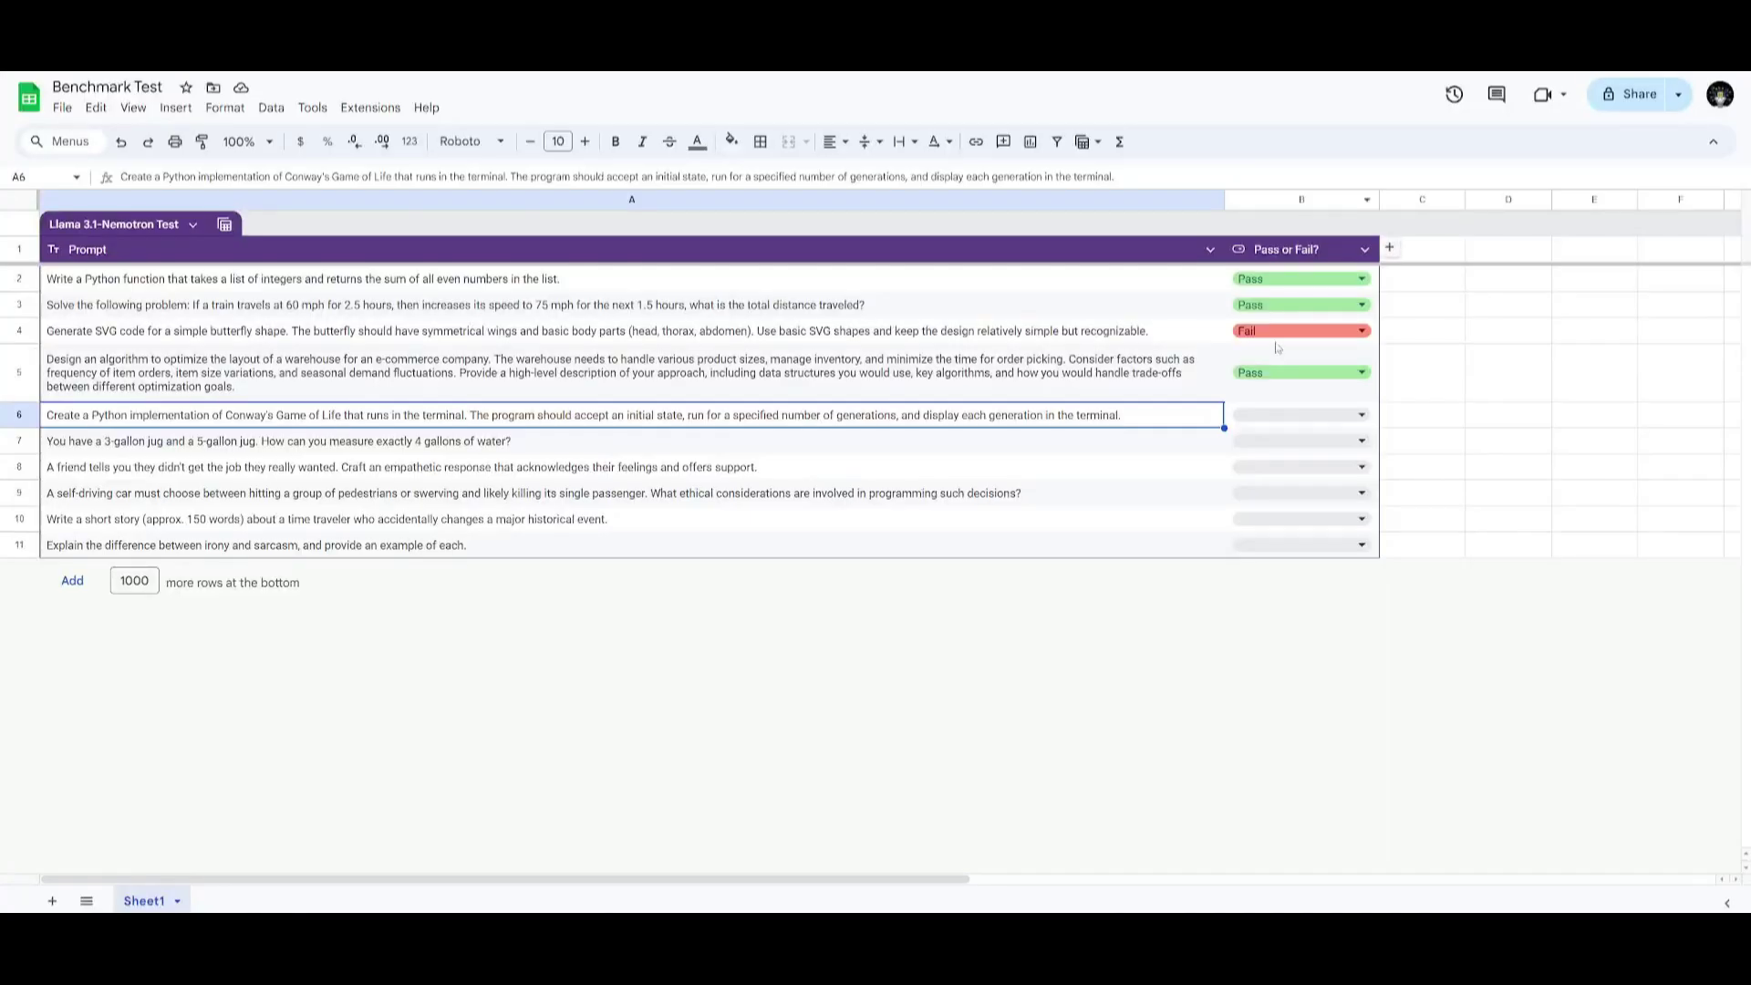
Set B6 to Pass for the Game of Life prompt.
left_click(1282, 412)
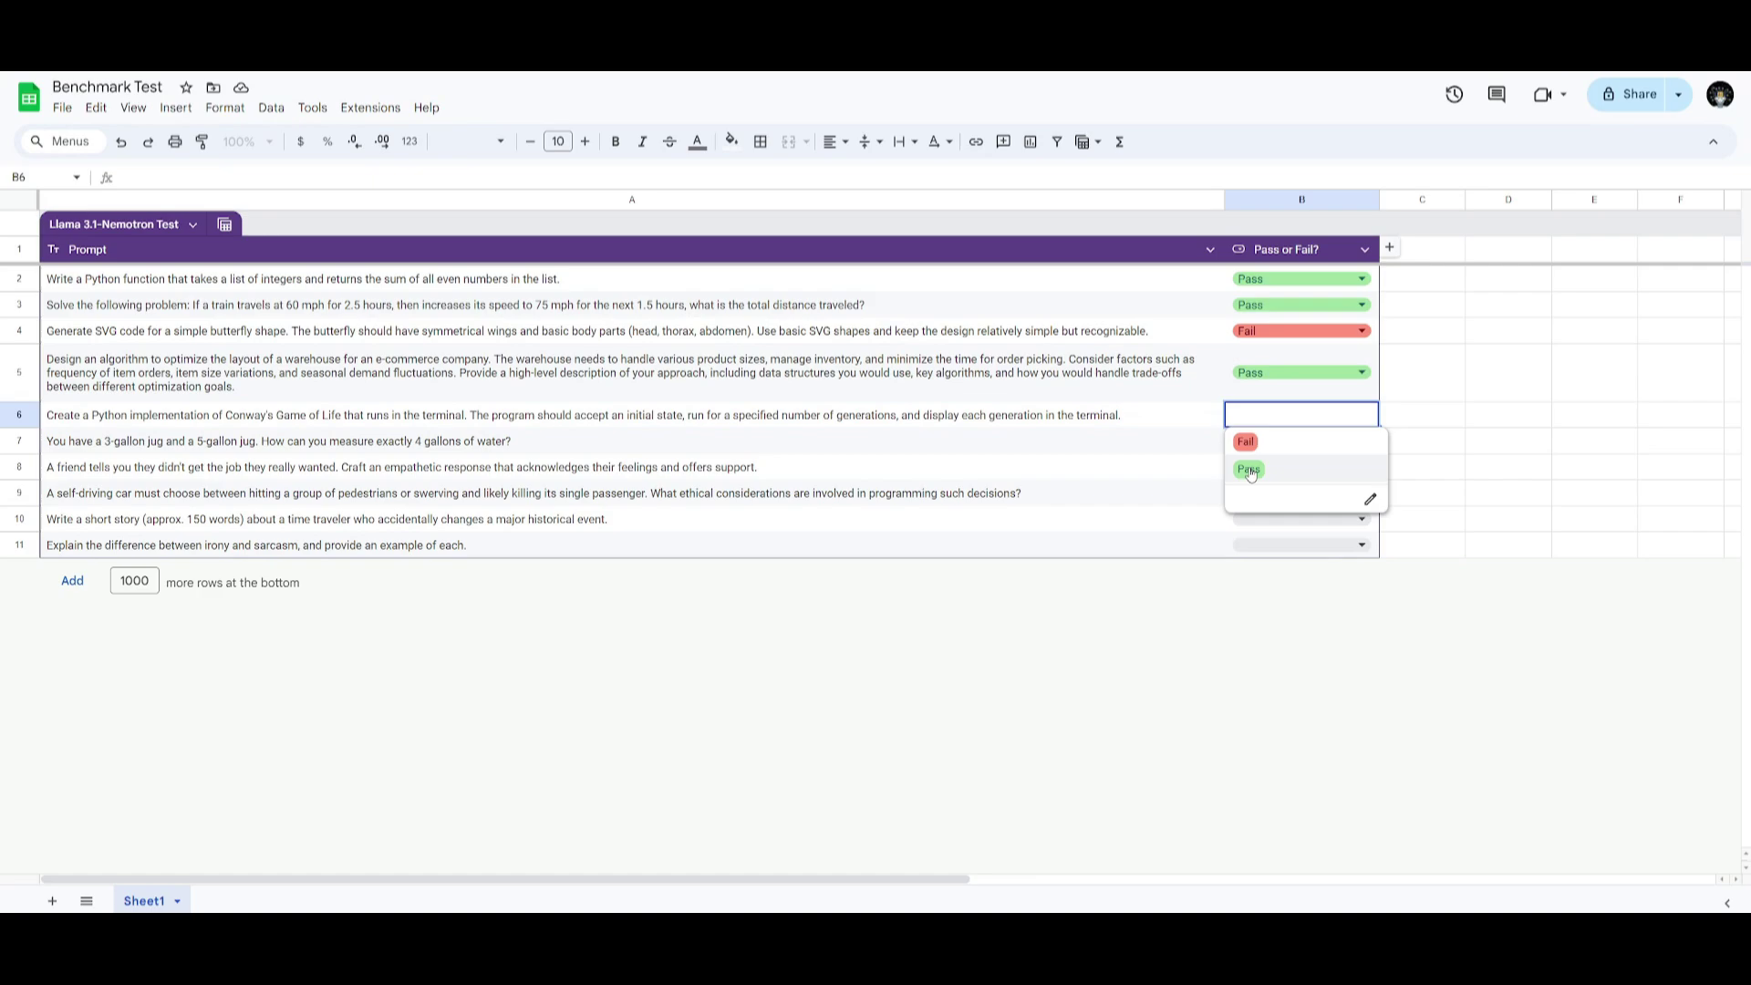
left_click(1257, 467)
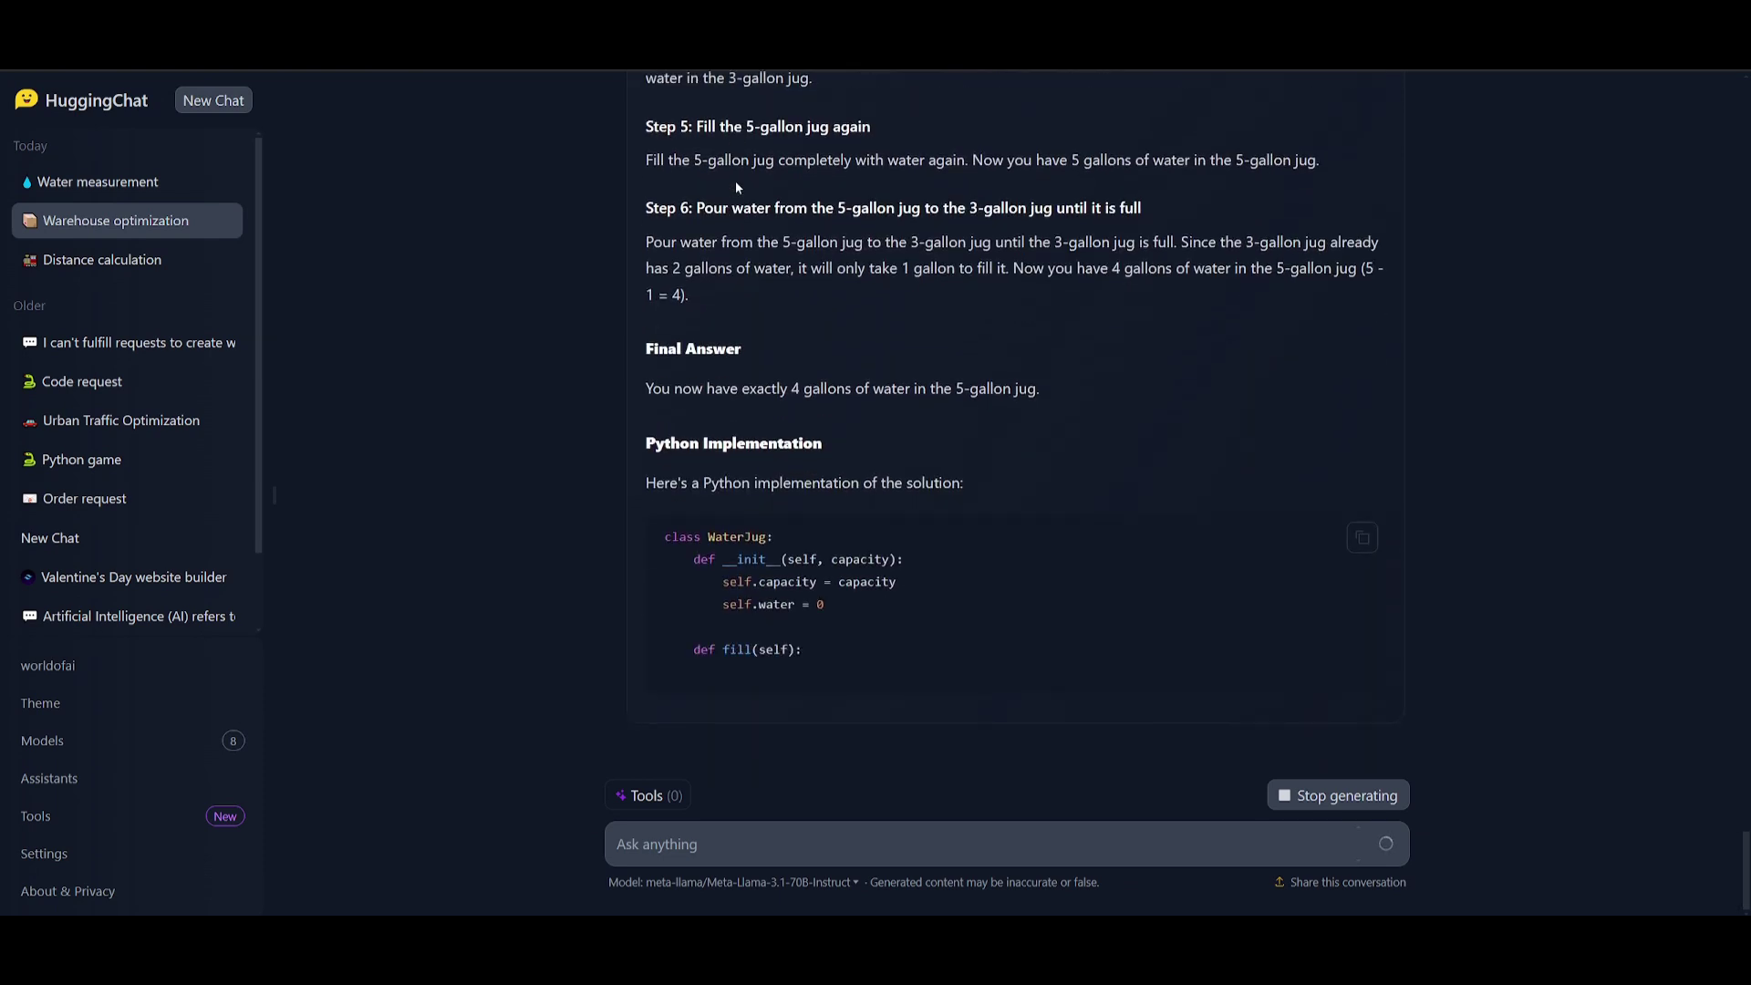
Confirm the water jug answer's final result of exactly 4 gallons and mark B7 as Pass.
scroll(837, 281, "up", 4)
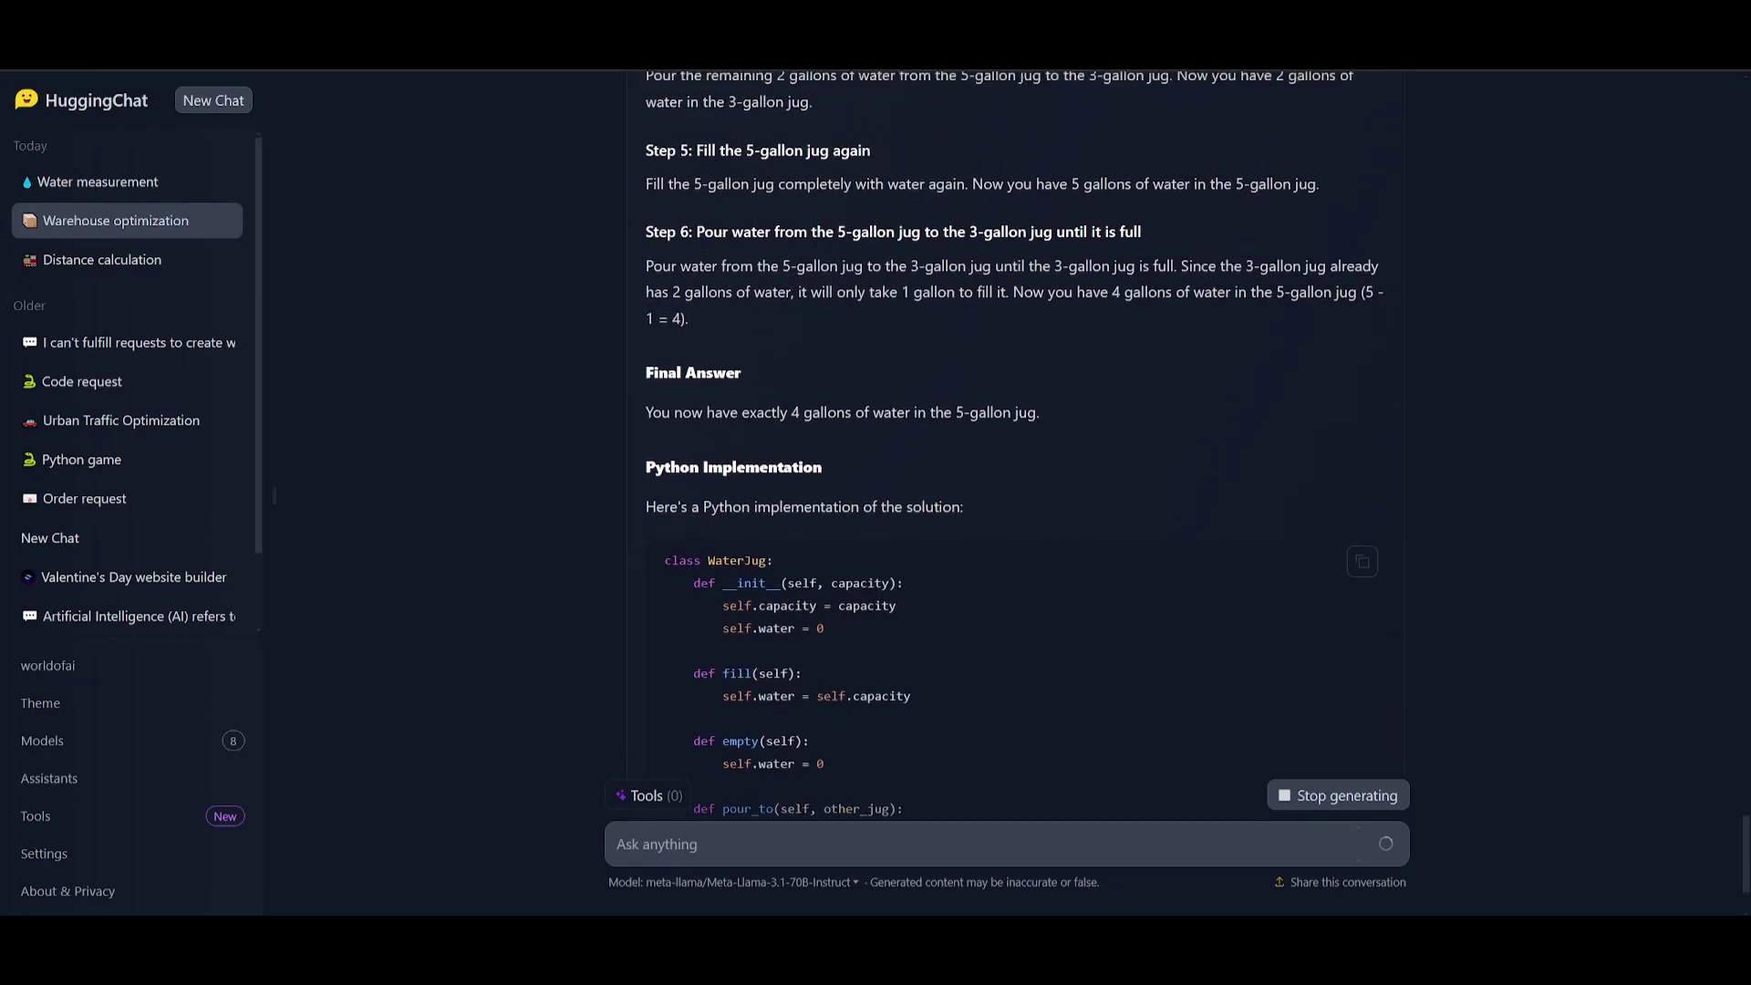
scroll(837, 282, "up", 1)
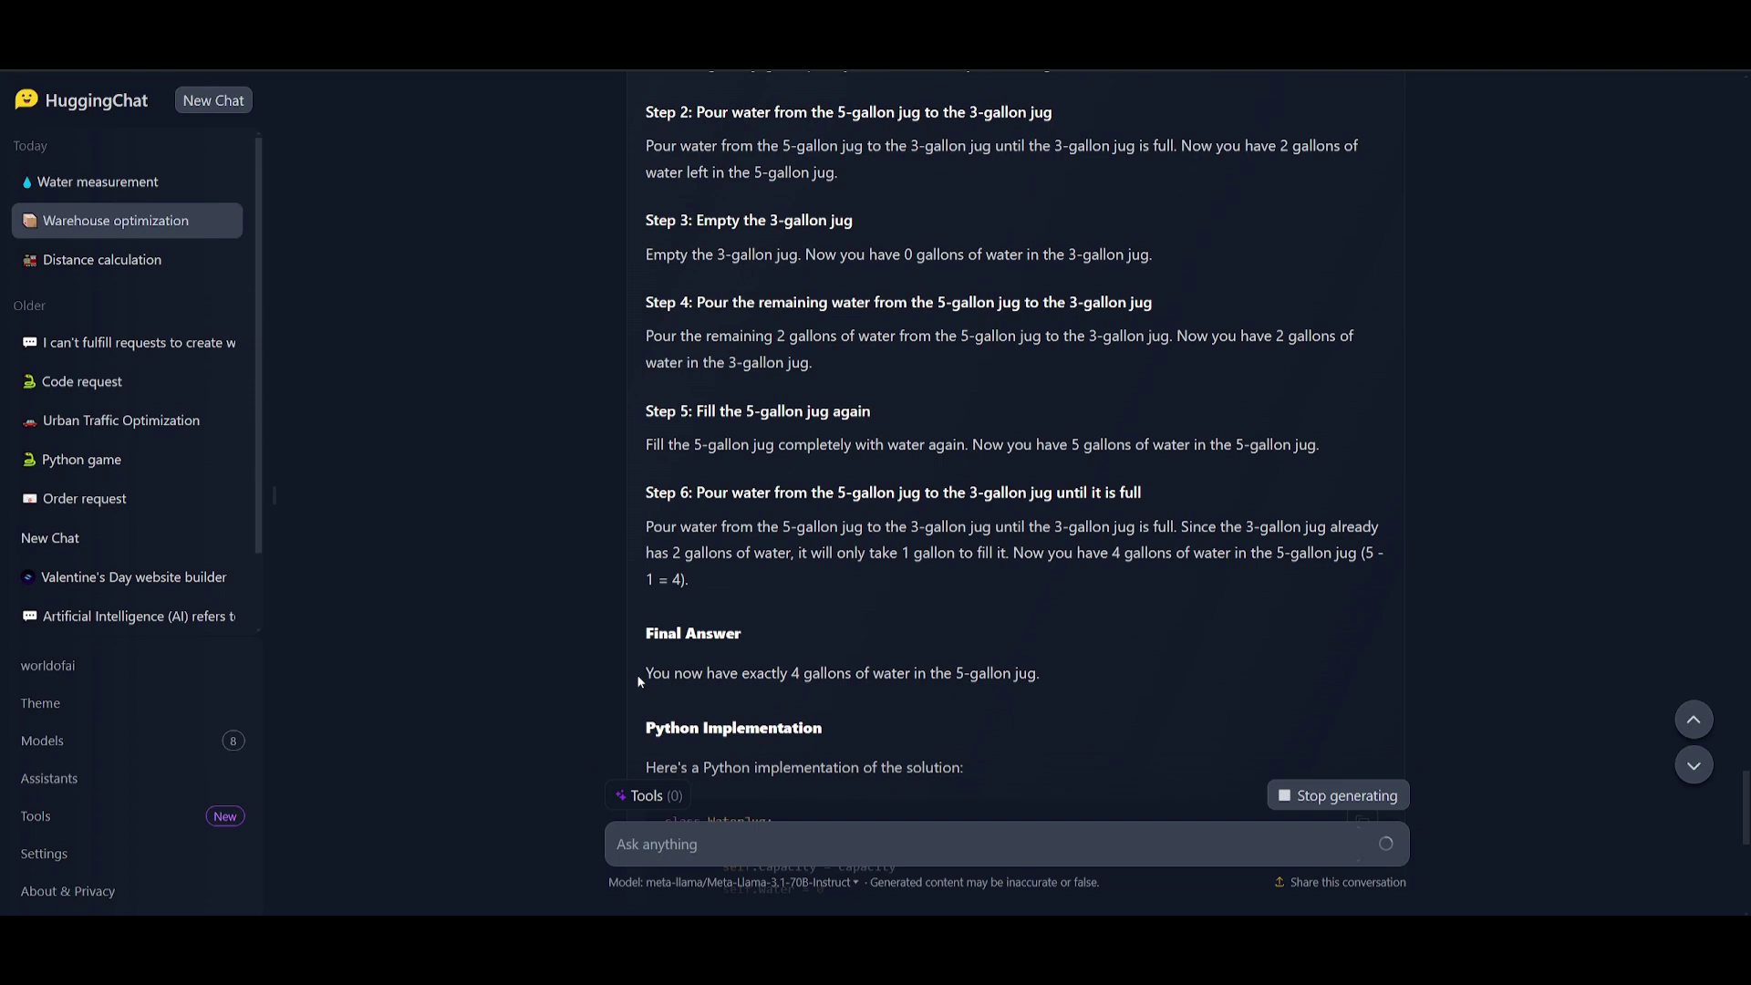
left_click_drag(637, 675, 1040, 675)
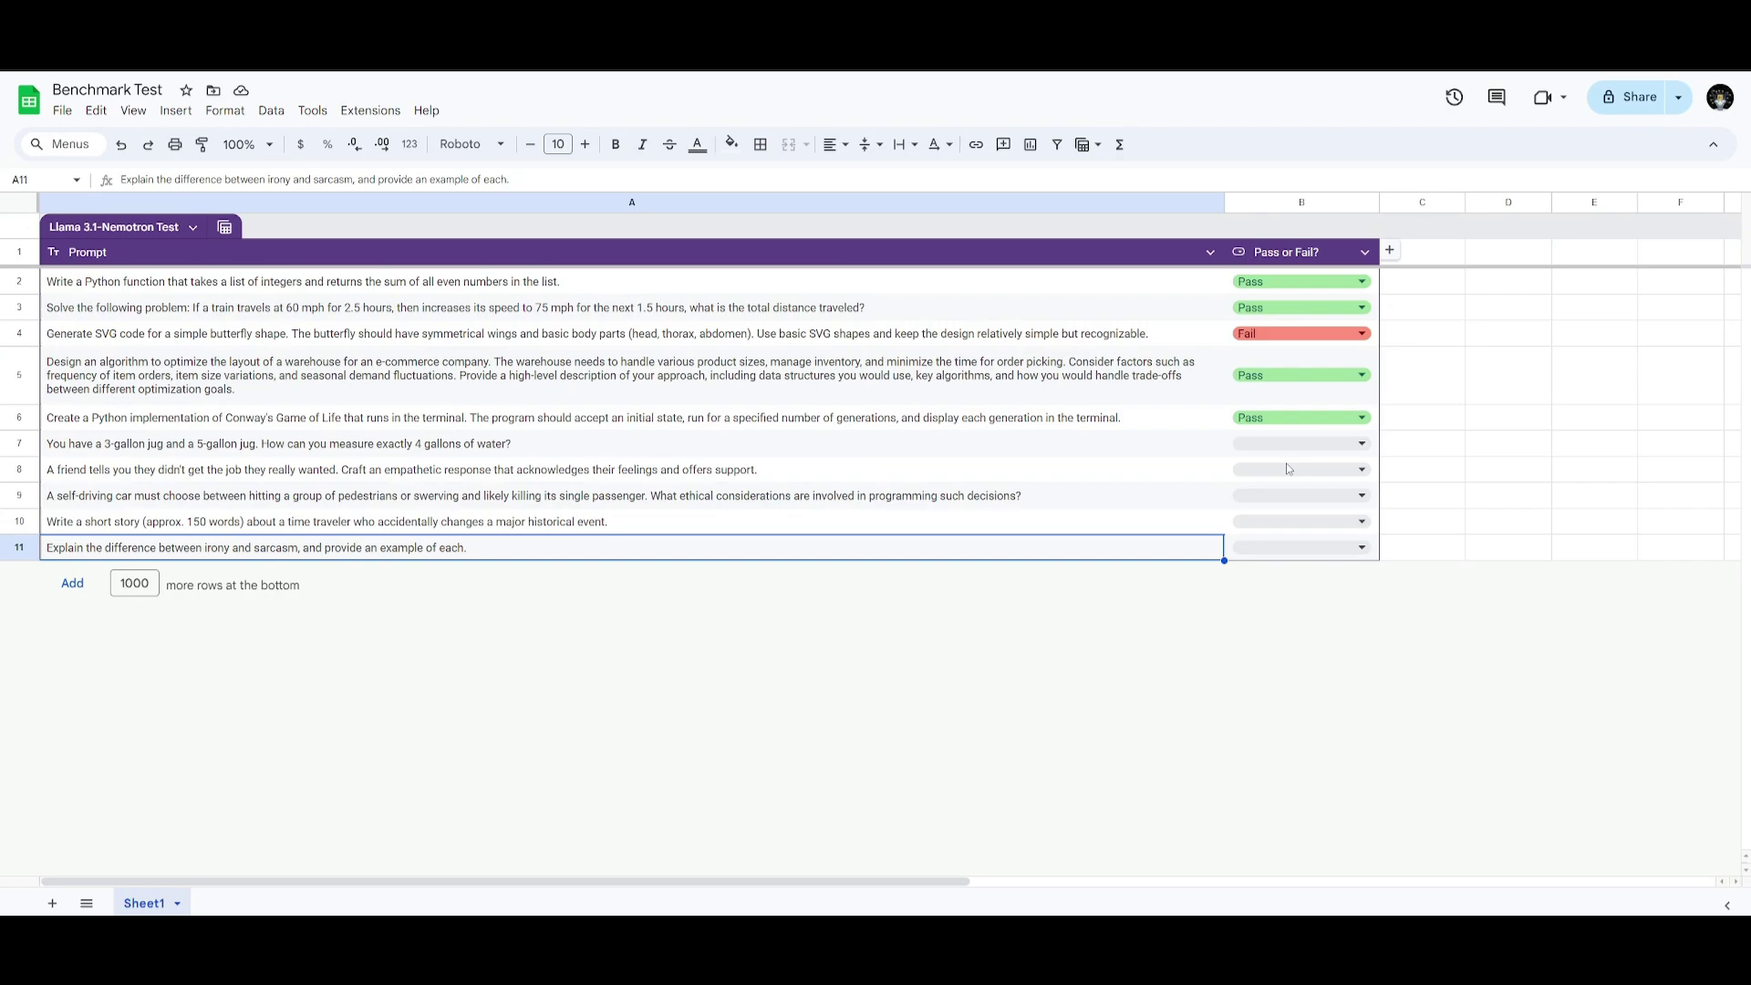
left_click(1288, 452)
left_click(1248, 497)
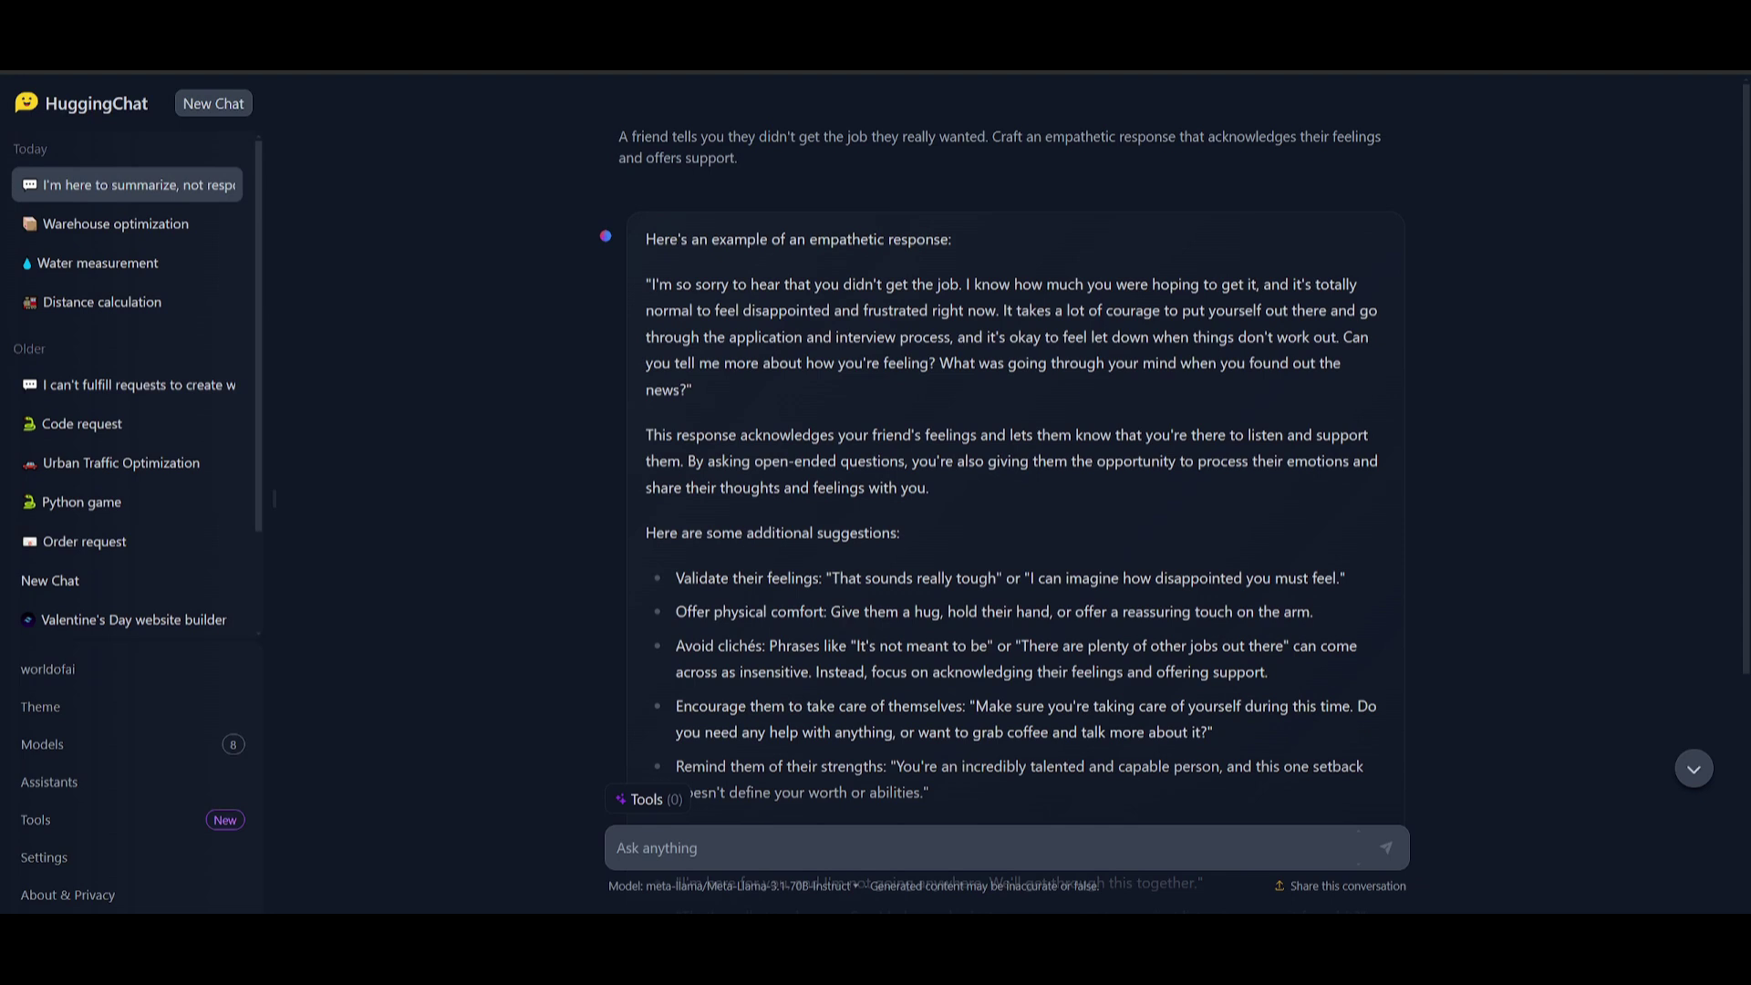
Review the empathetic reply to the friend who missed the job and mark B8 as Pass.
scroll(1004, 457, "down", 2)
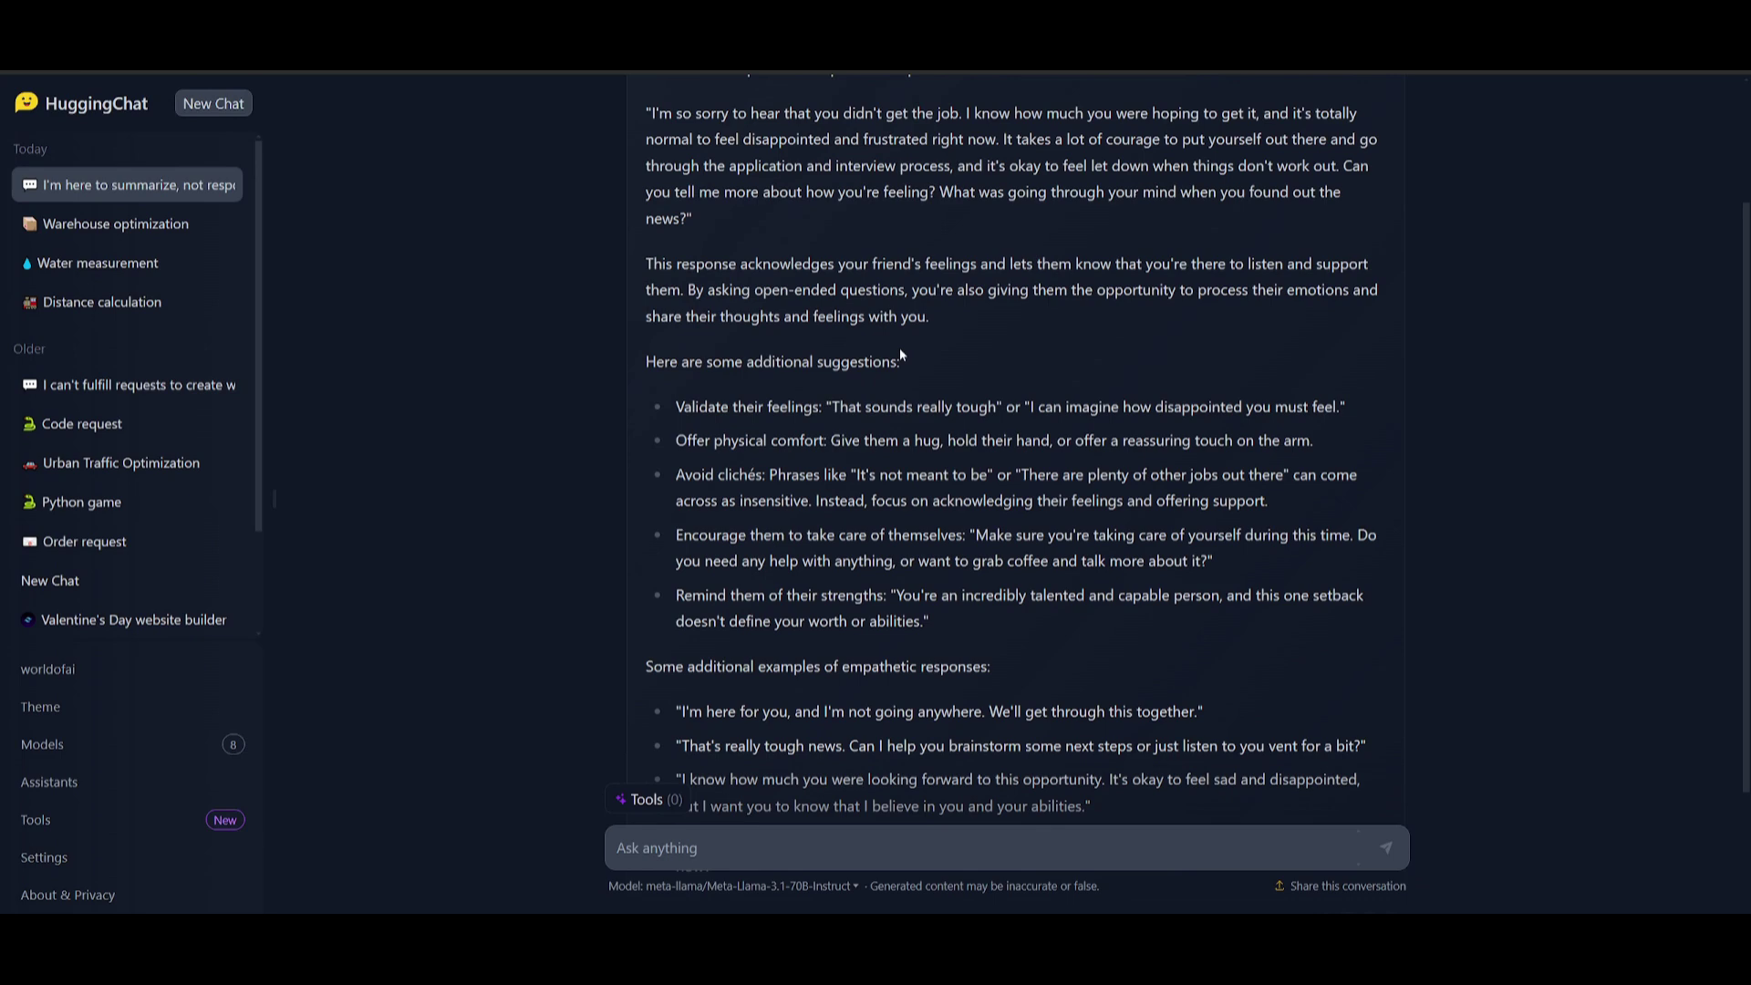
scroll(1004, 457, "up", 2)
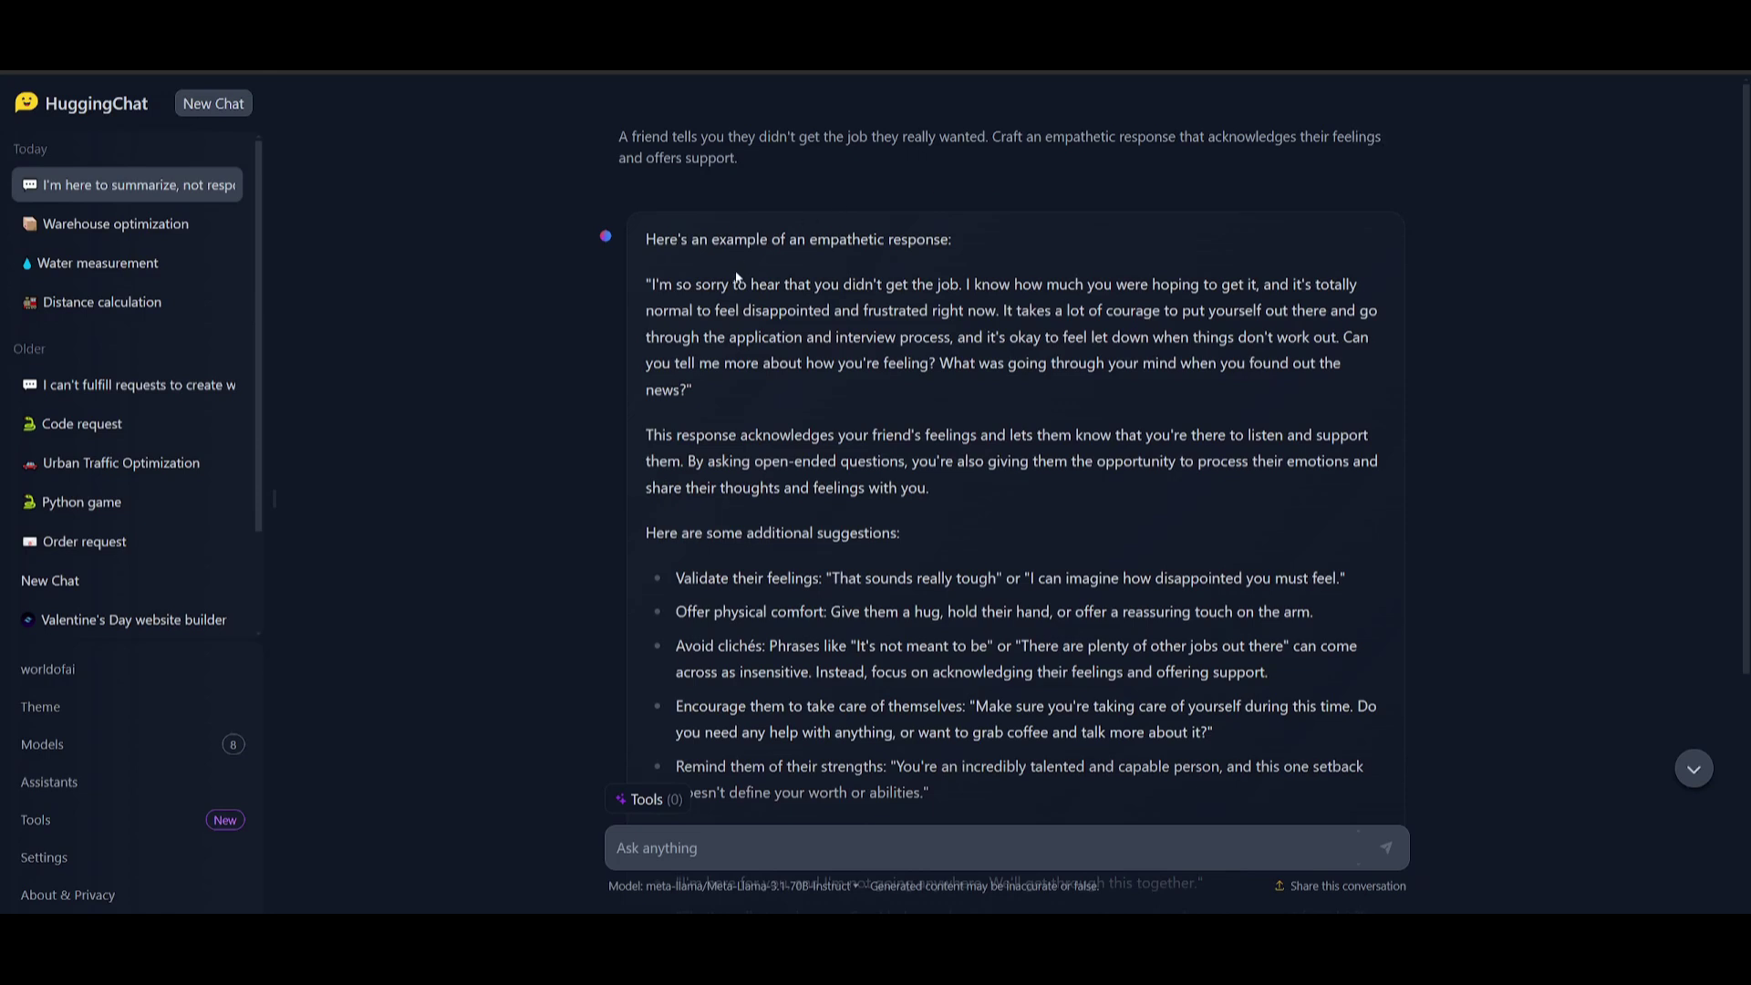
left_click_drag(646, 284, 996, 311)
left_click(996, 310)
scroll(903, 444, "down", 4)
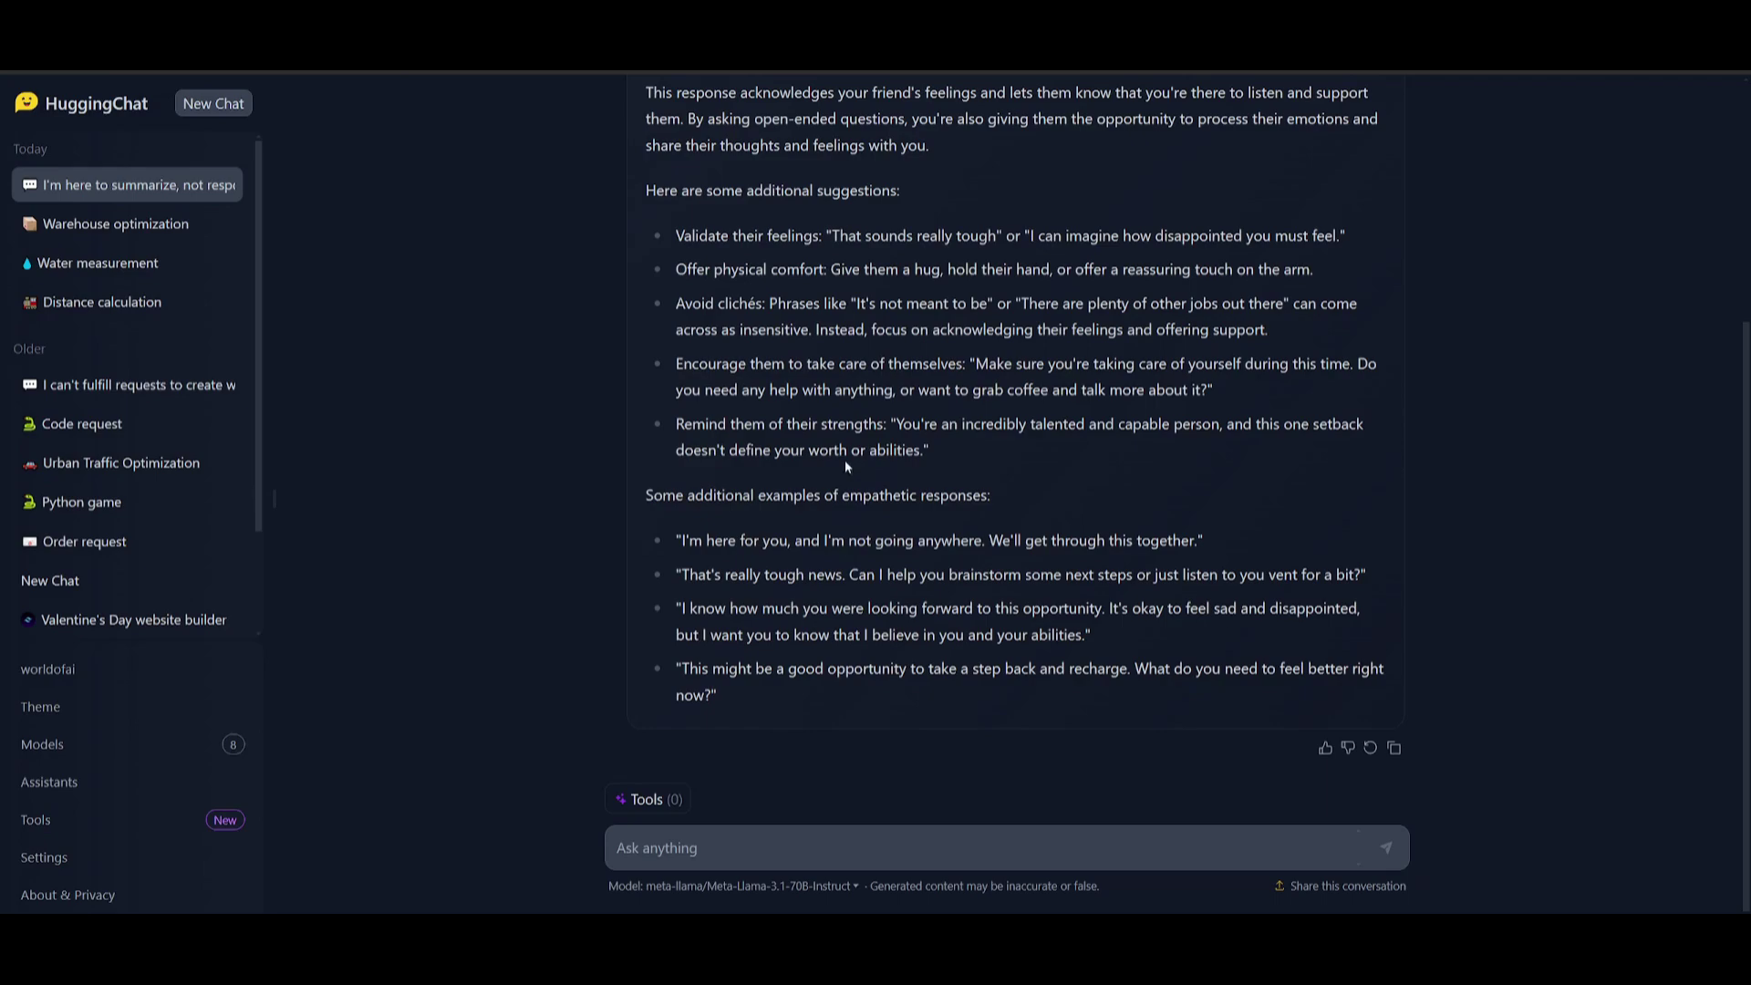
scroll(847, 467, "up", 4)
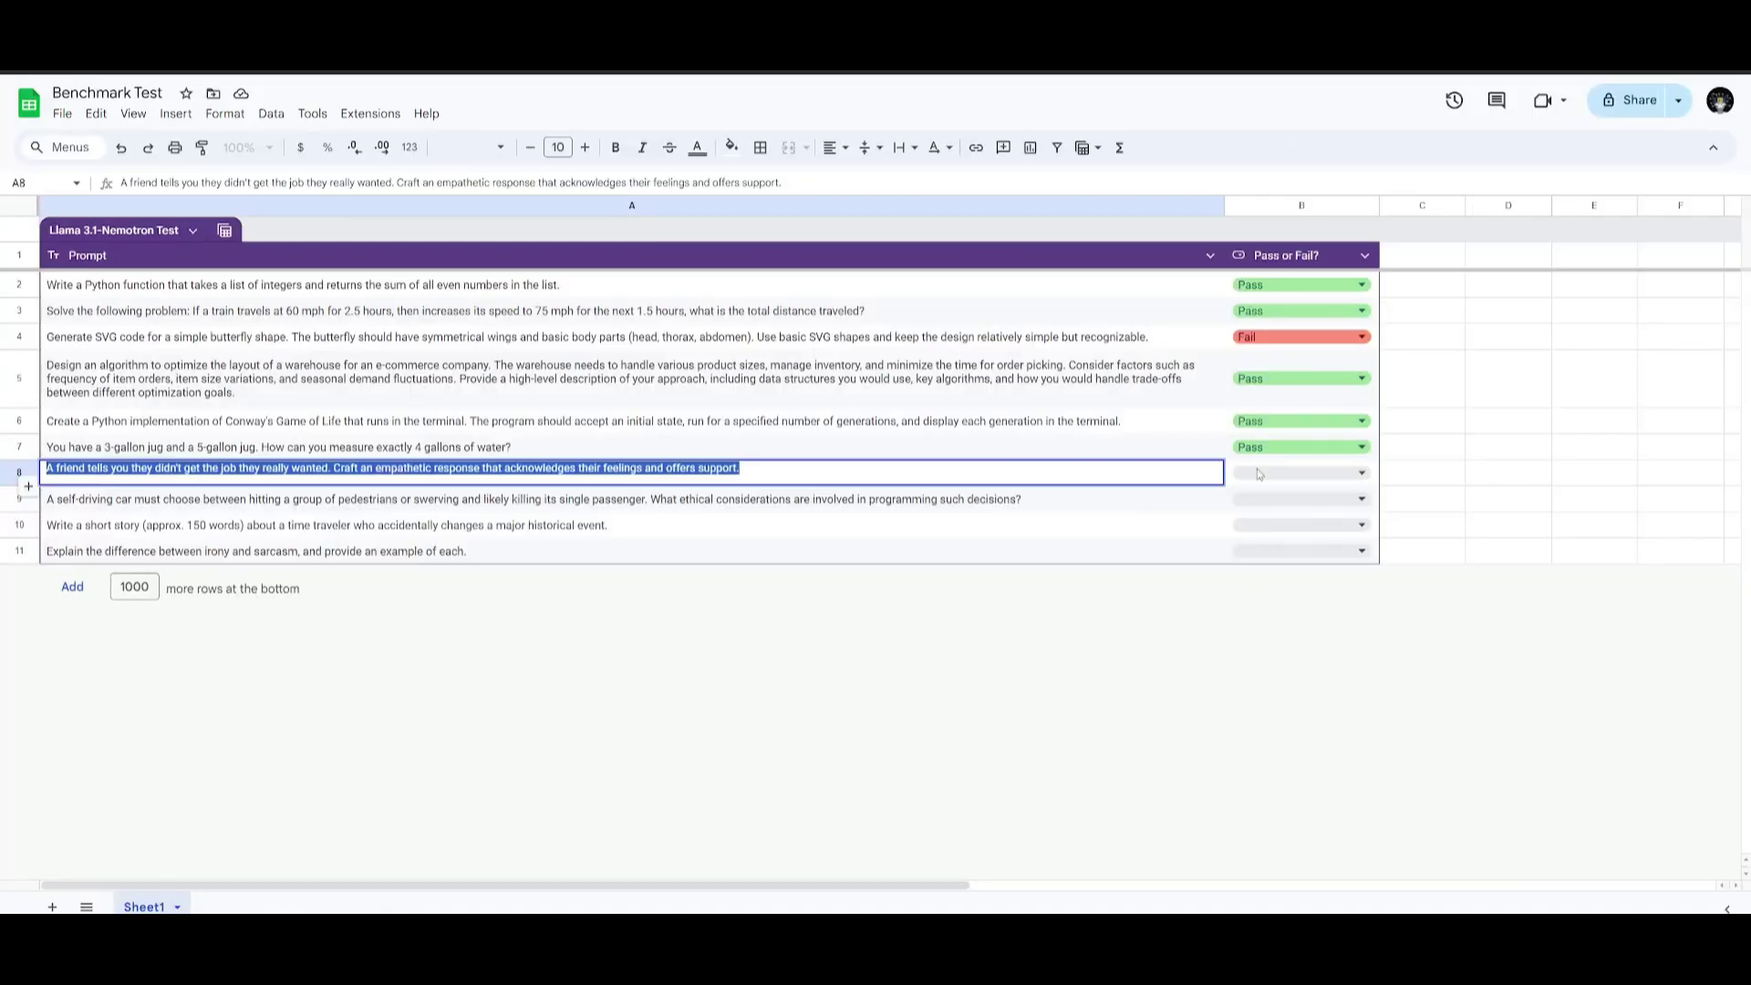
left_click(1263, 472)
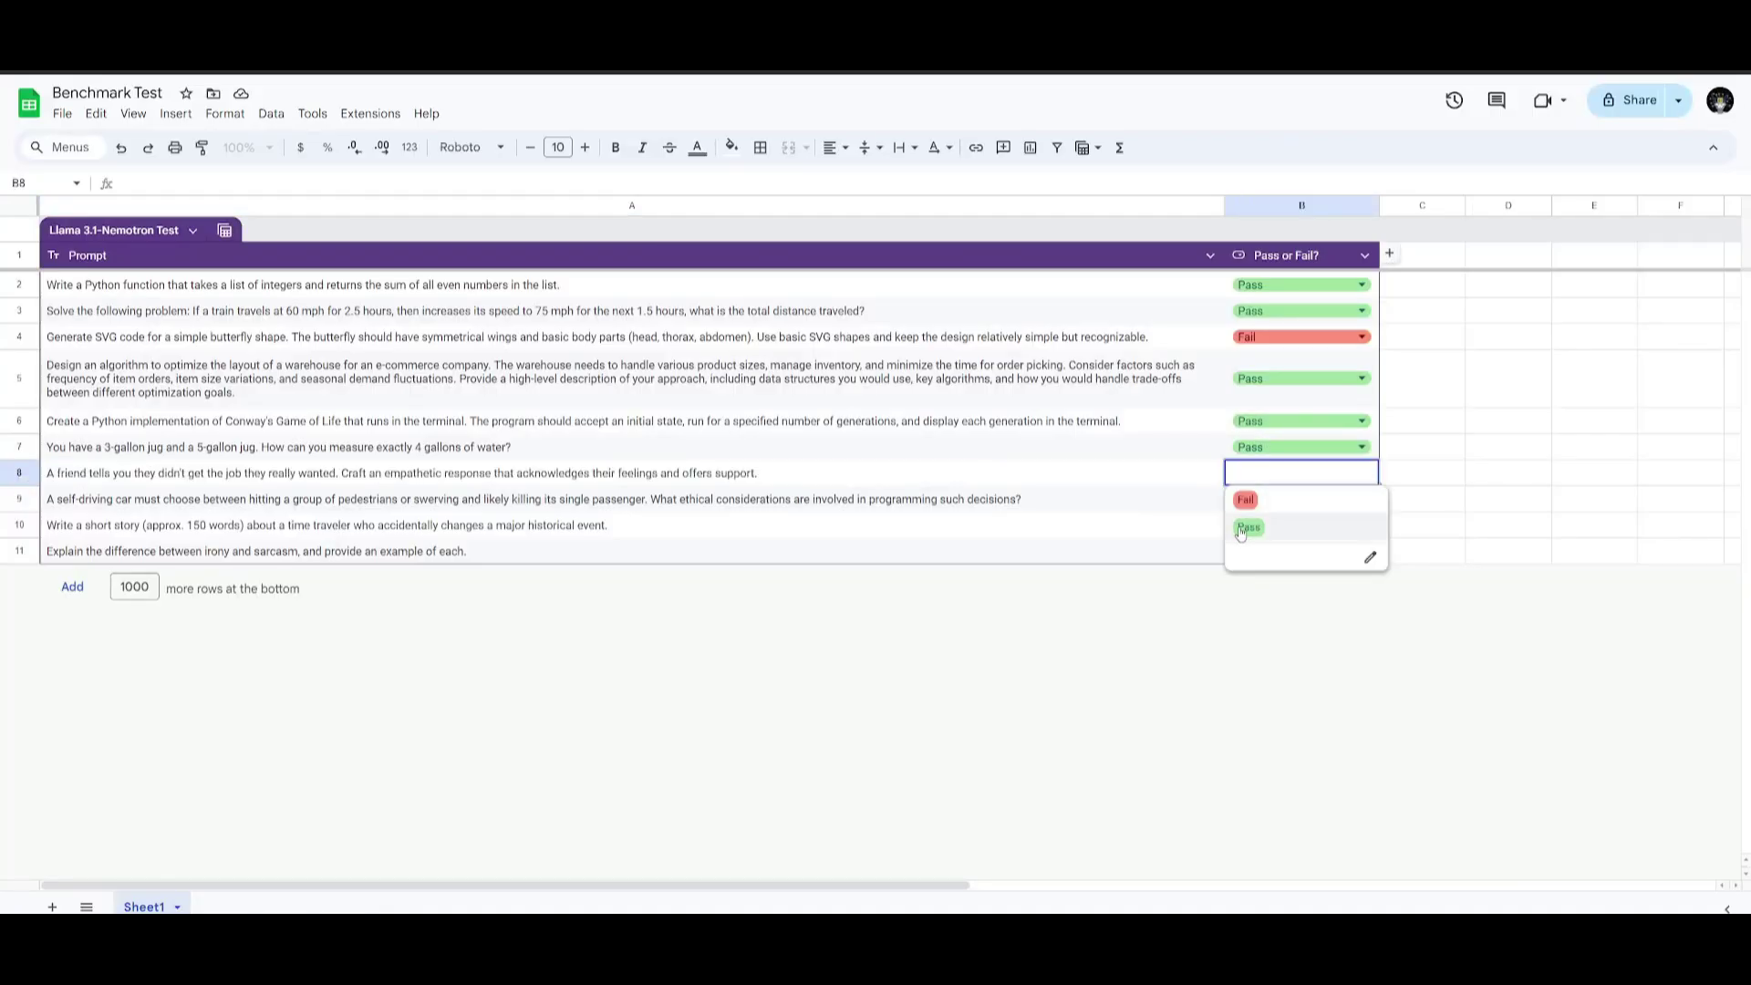
left_click(1249, 528)
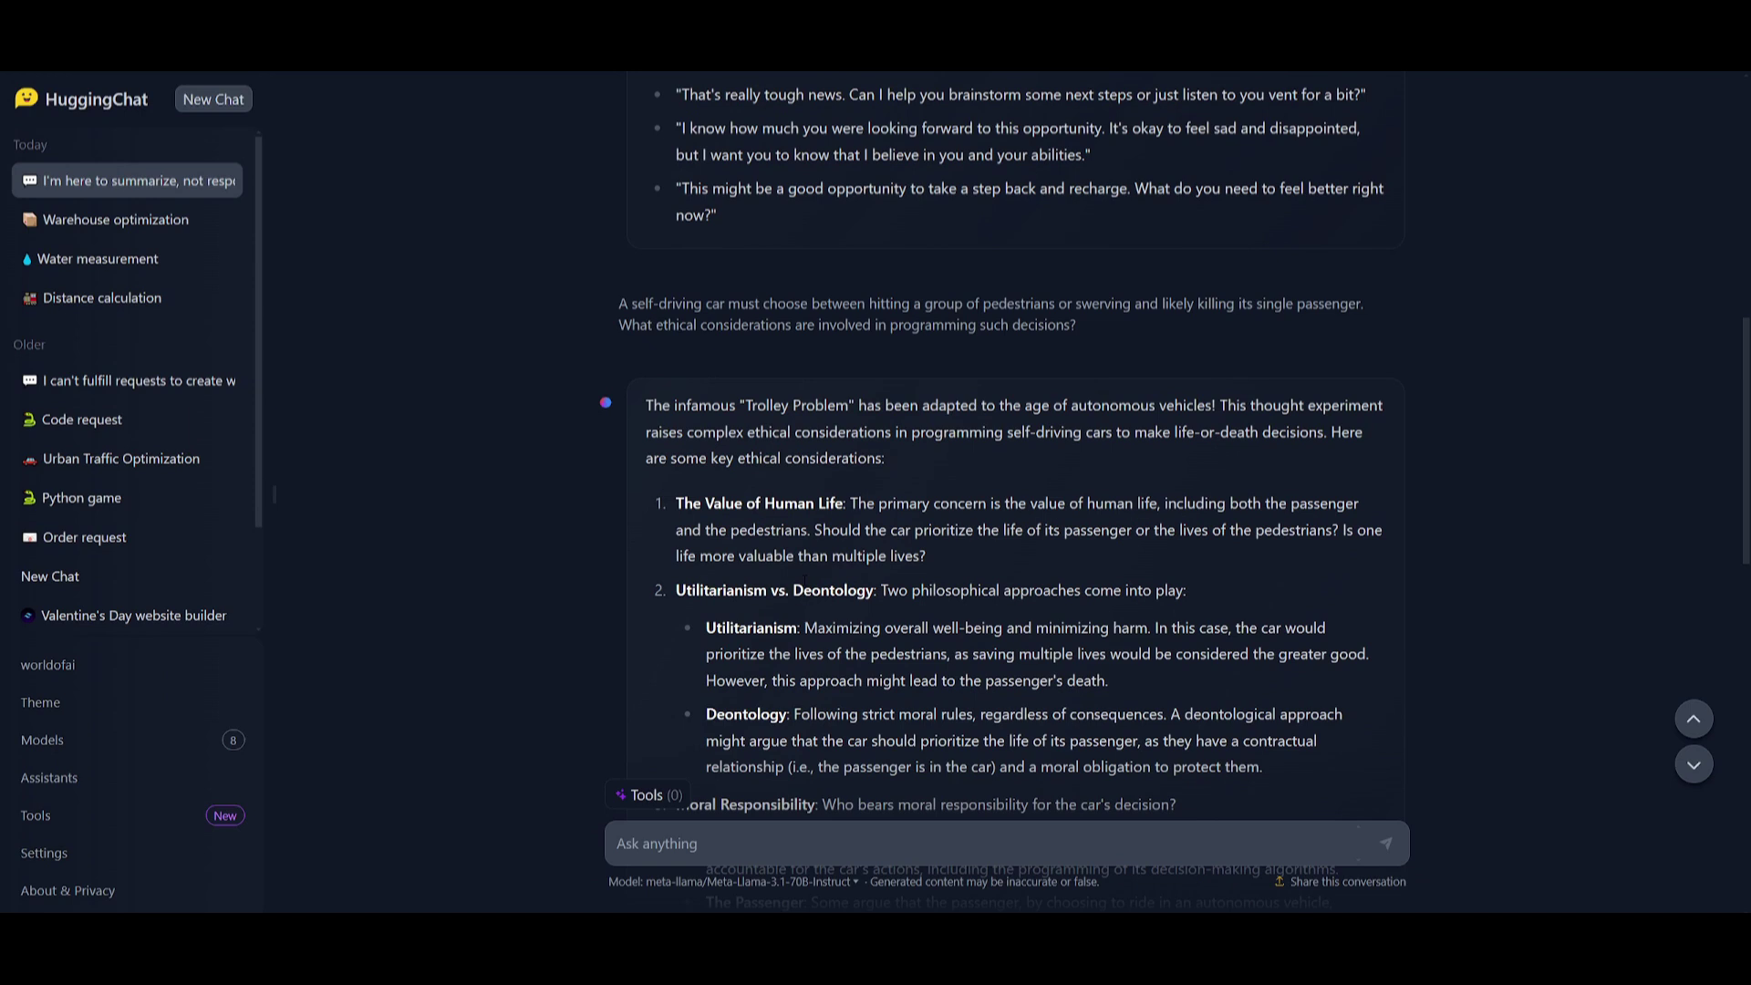
Read the self-driving car ethics answer from the Trolley Problem framing to its five suggested approaches.
mouse_move(607, 309)
left_click_drag(658, 304, 621, 305)
scroll(944, 401, "down", 2)
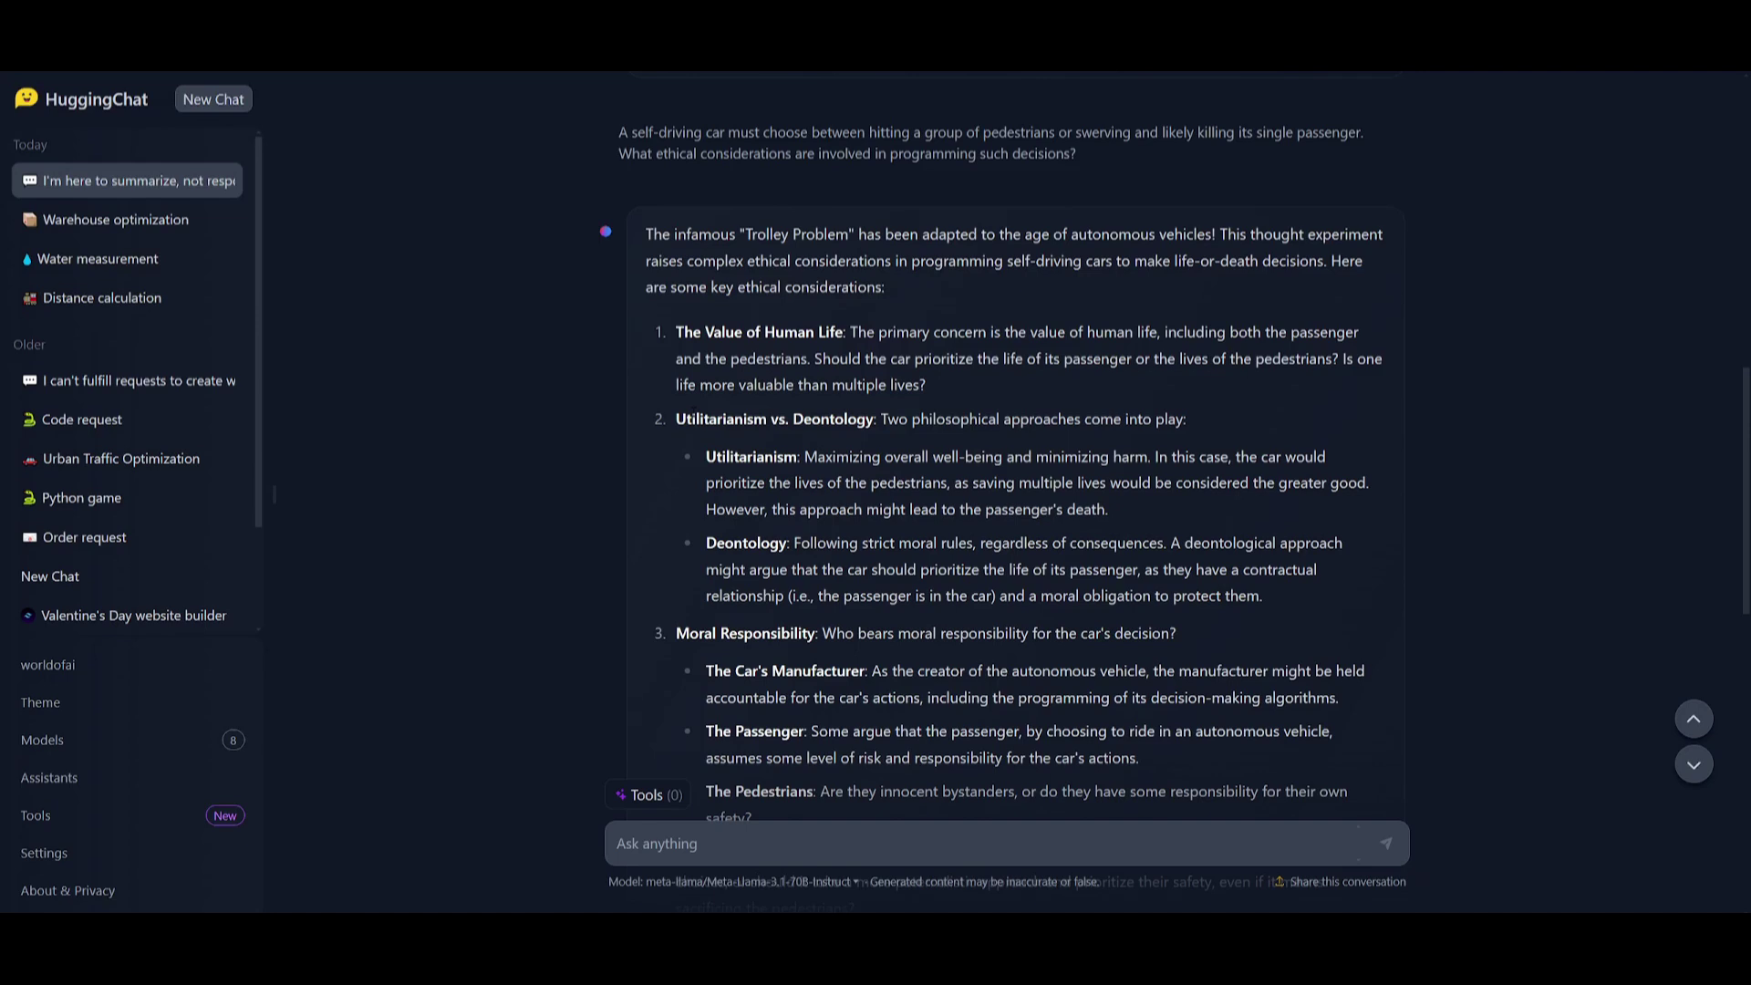
scroll(734, 436, "down", 1)
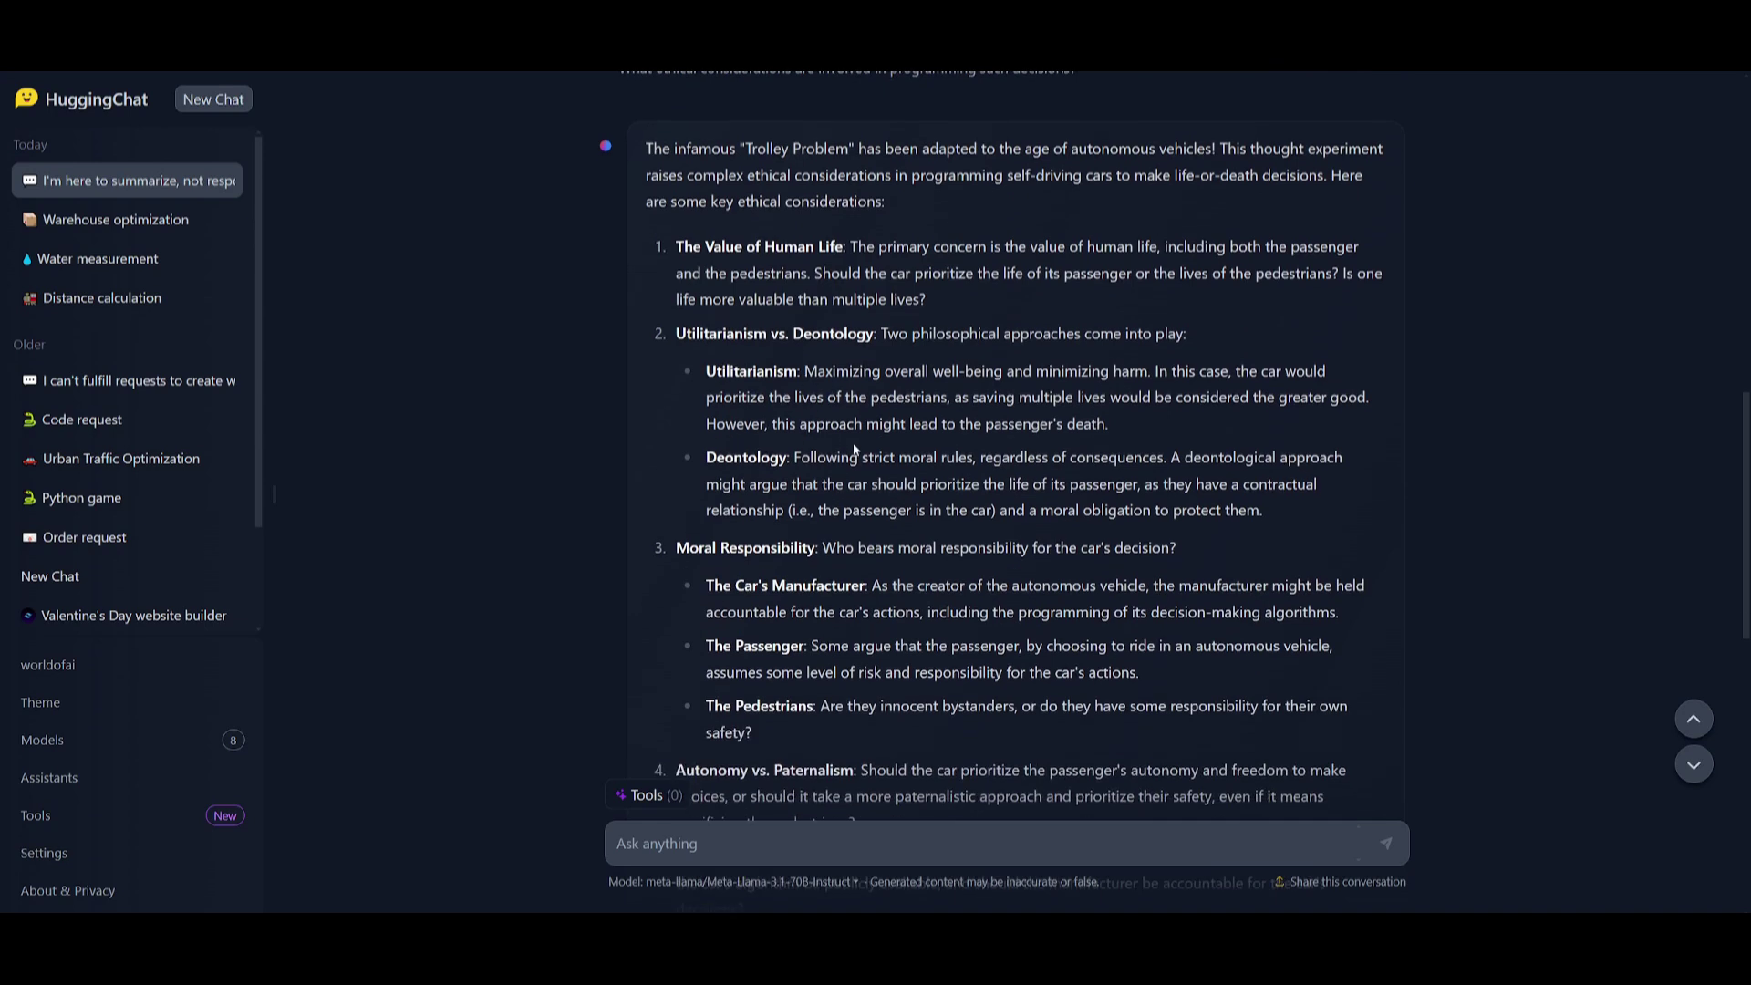
scroll(855, 449, "down", 1)
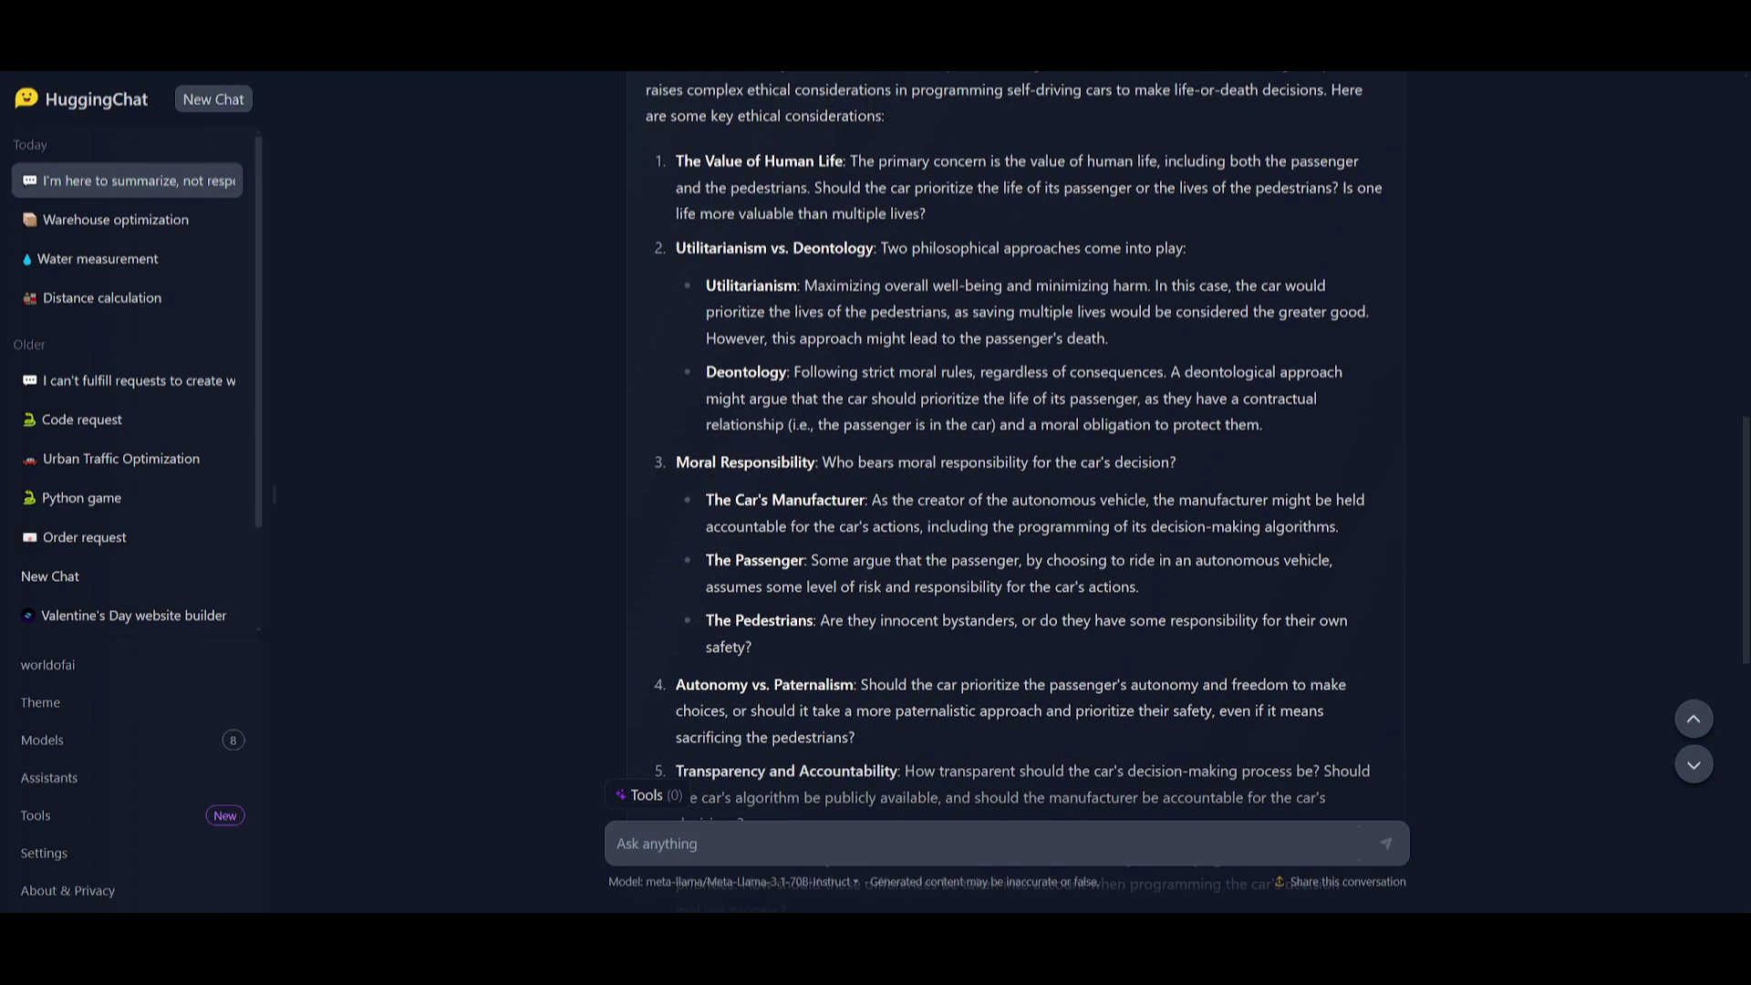
scroll(799, 302, "down", 1)
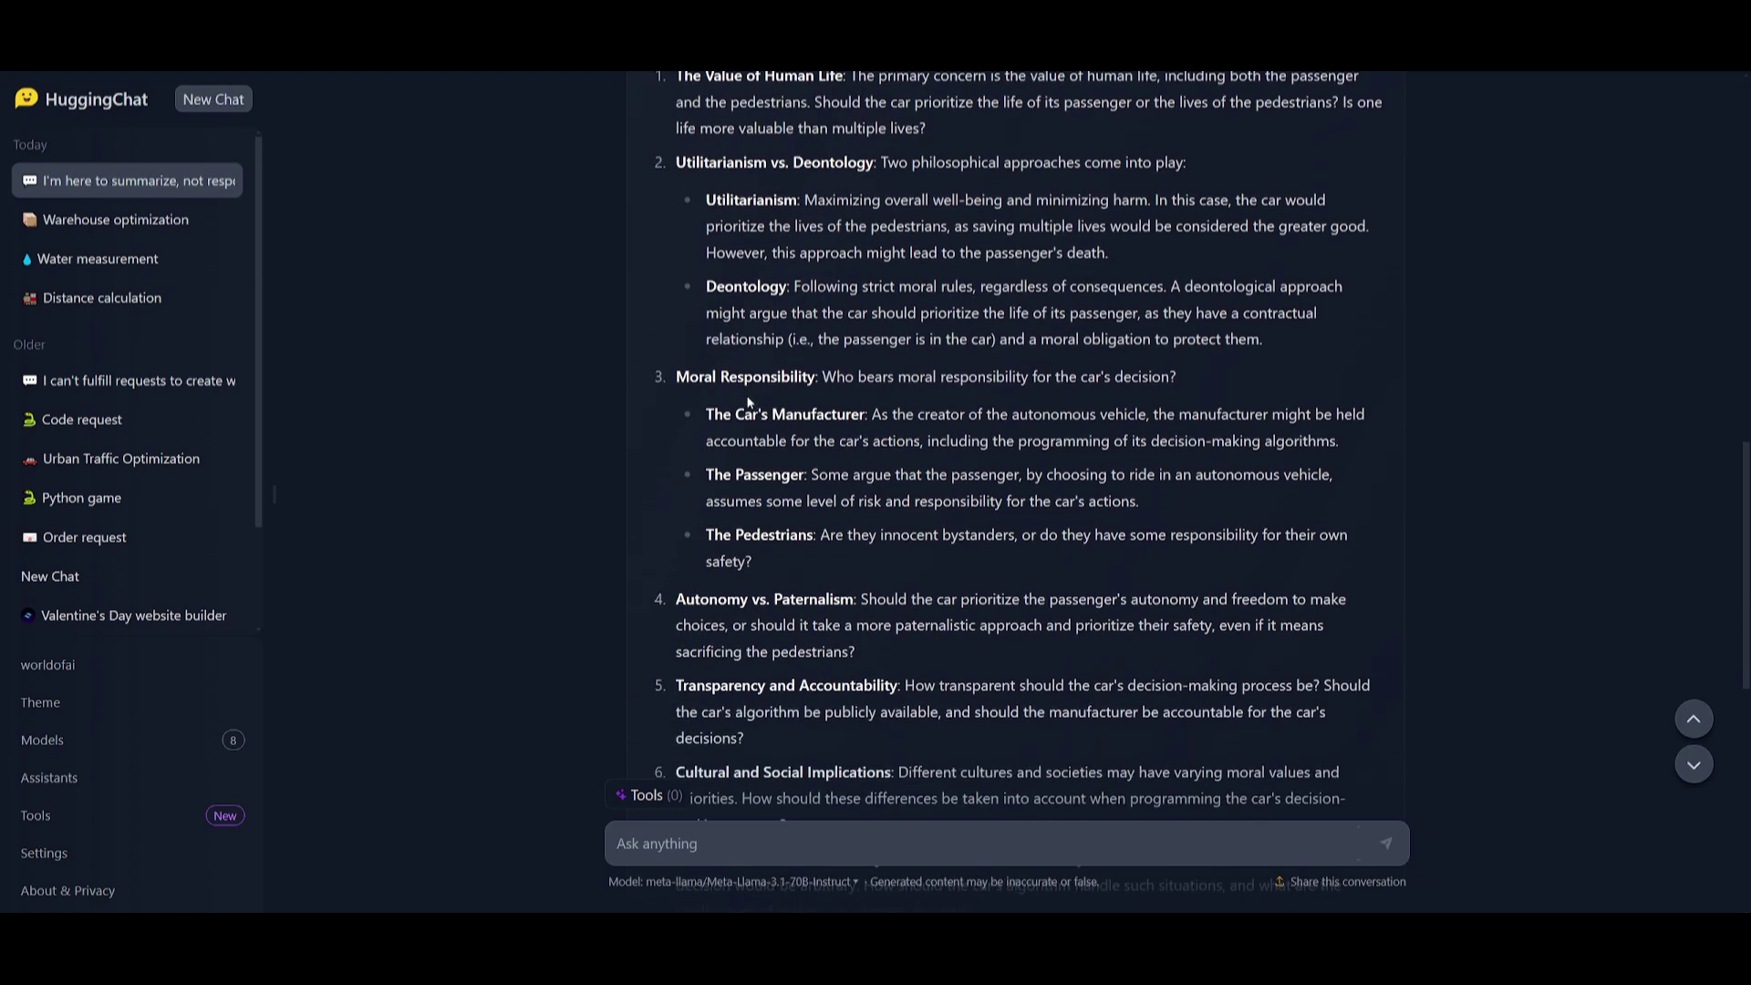
scroll(700, 395, "down", 3)
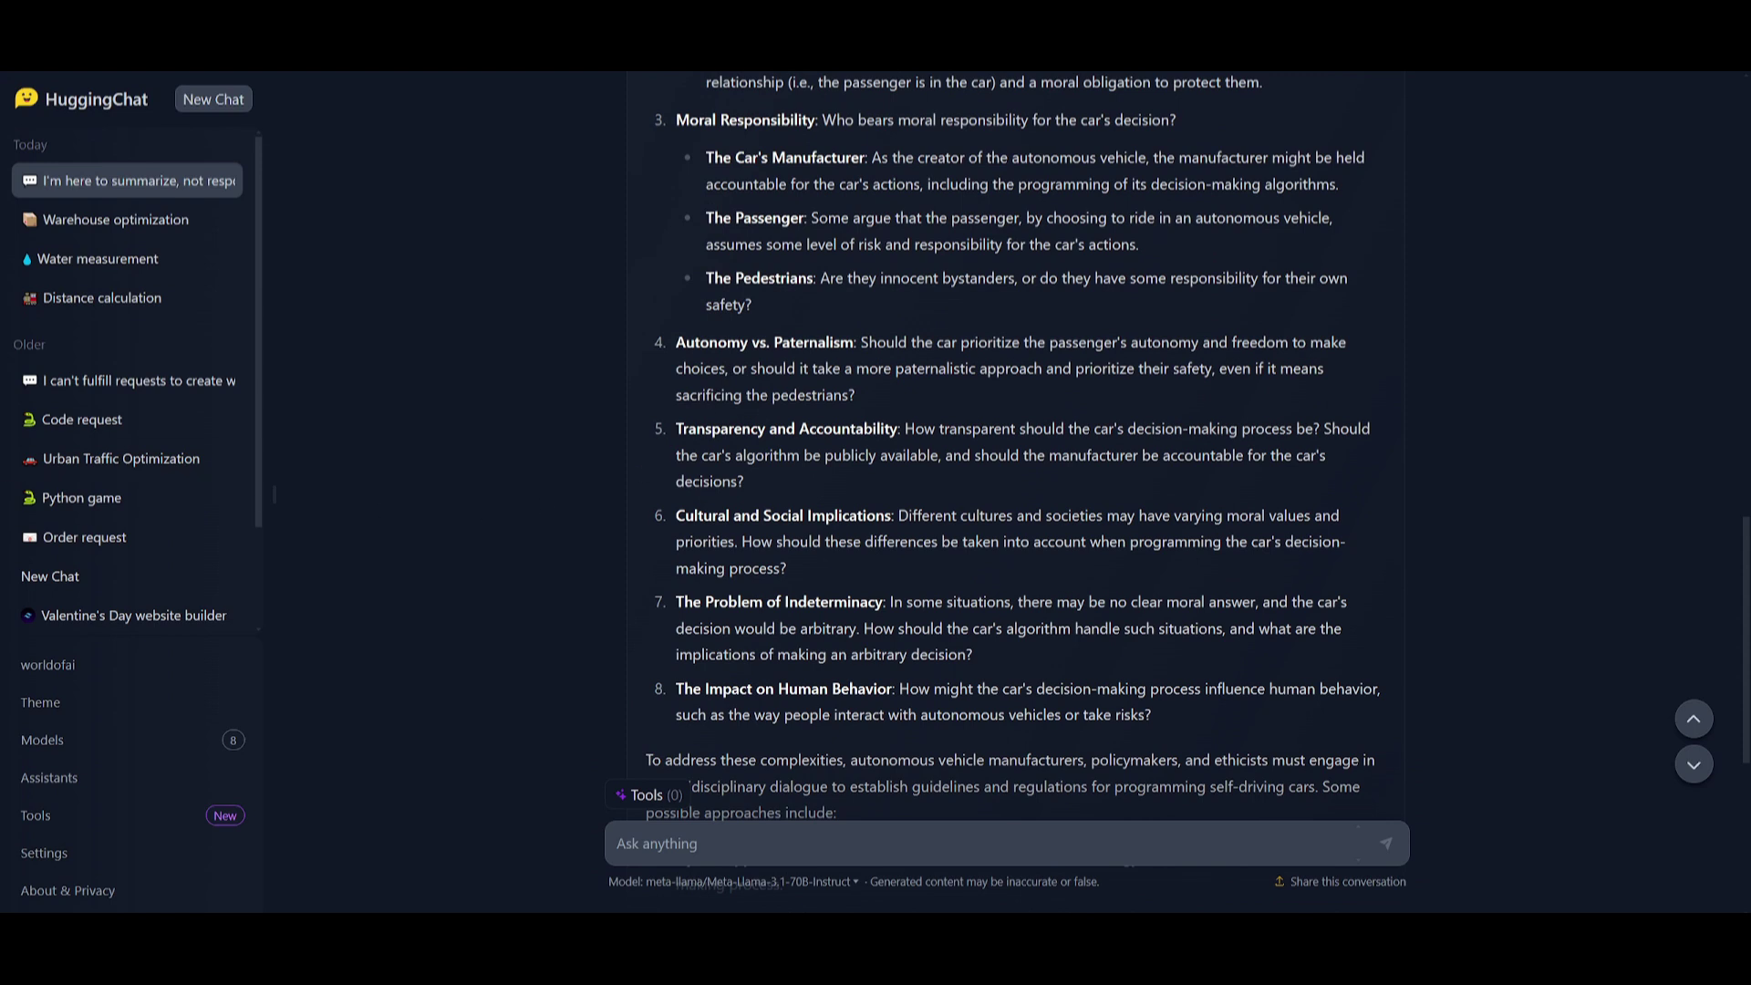
scroll(909, 308, "down", 1)
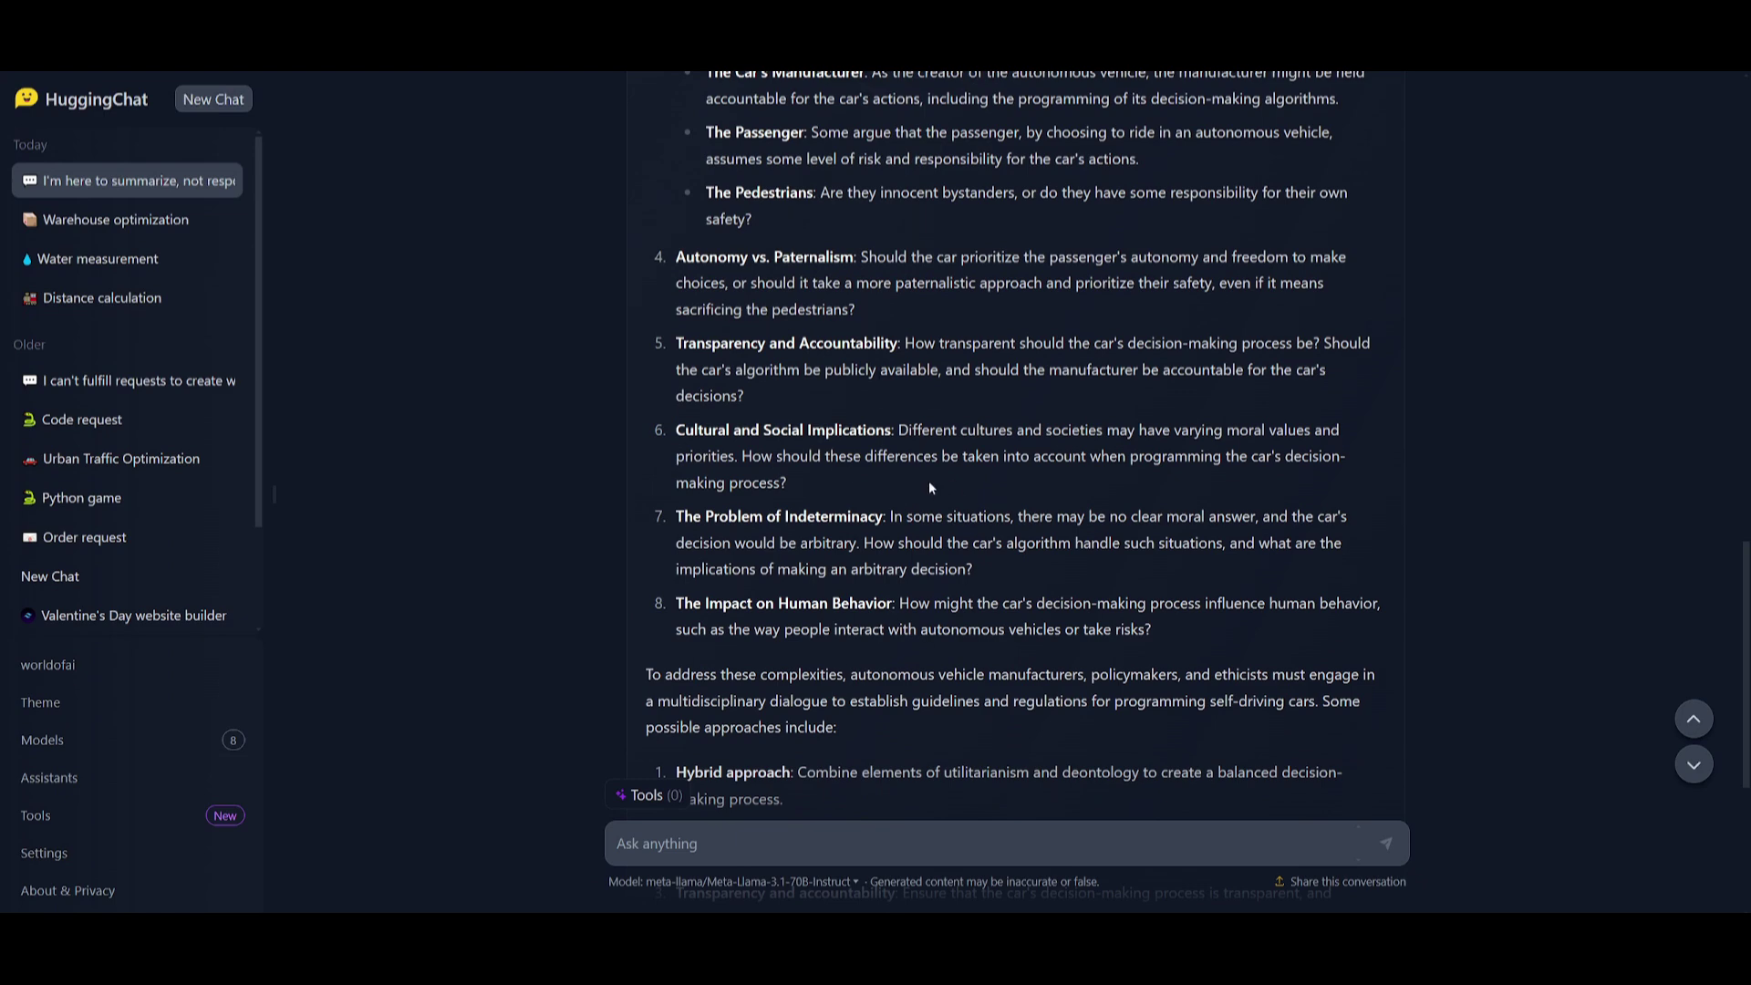
scroll(909, 461, "down", 5)
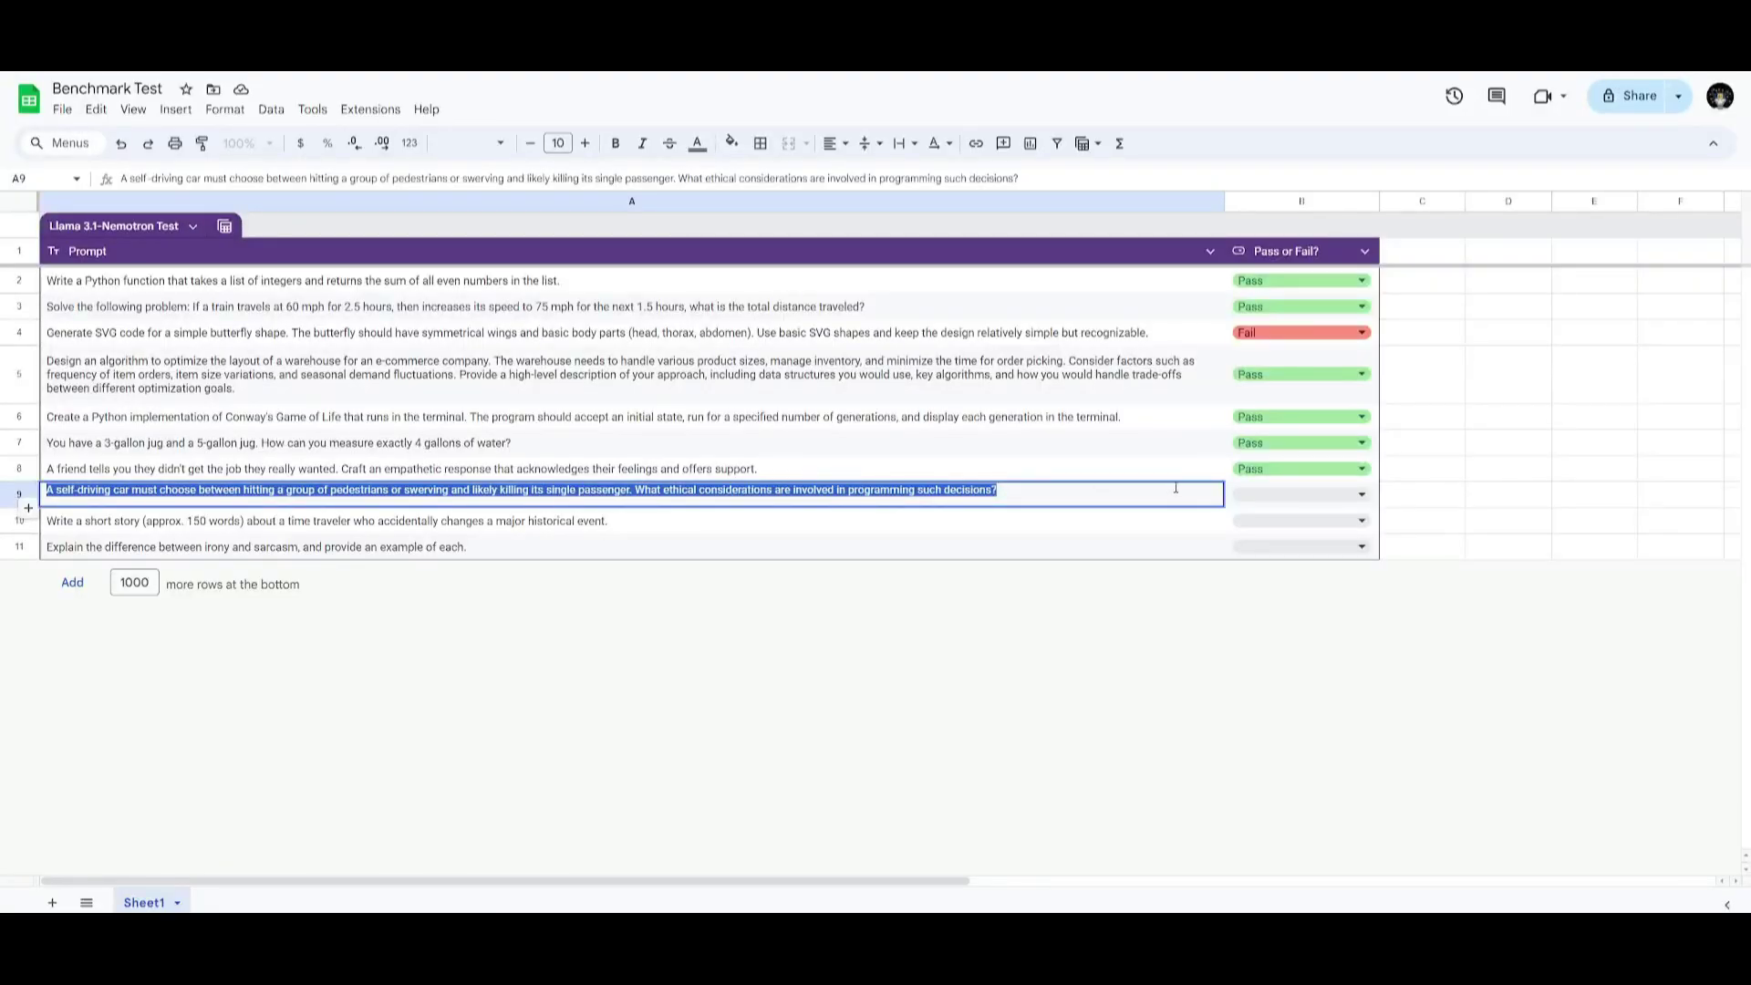
Mark B9 (self-driving car) and B10 (time-traveler story) as Pass, then select A11.
left_click(1300, 494)
left_click(1250, 547)
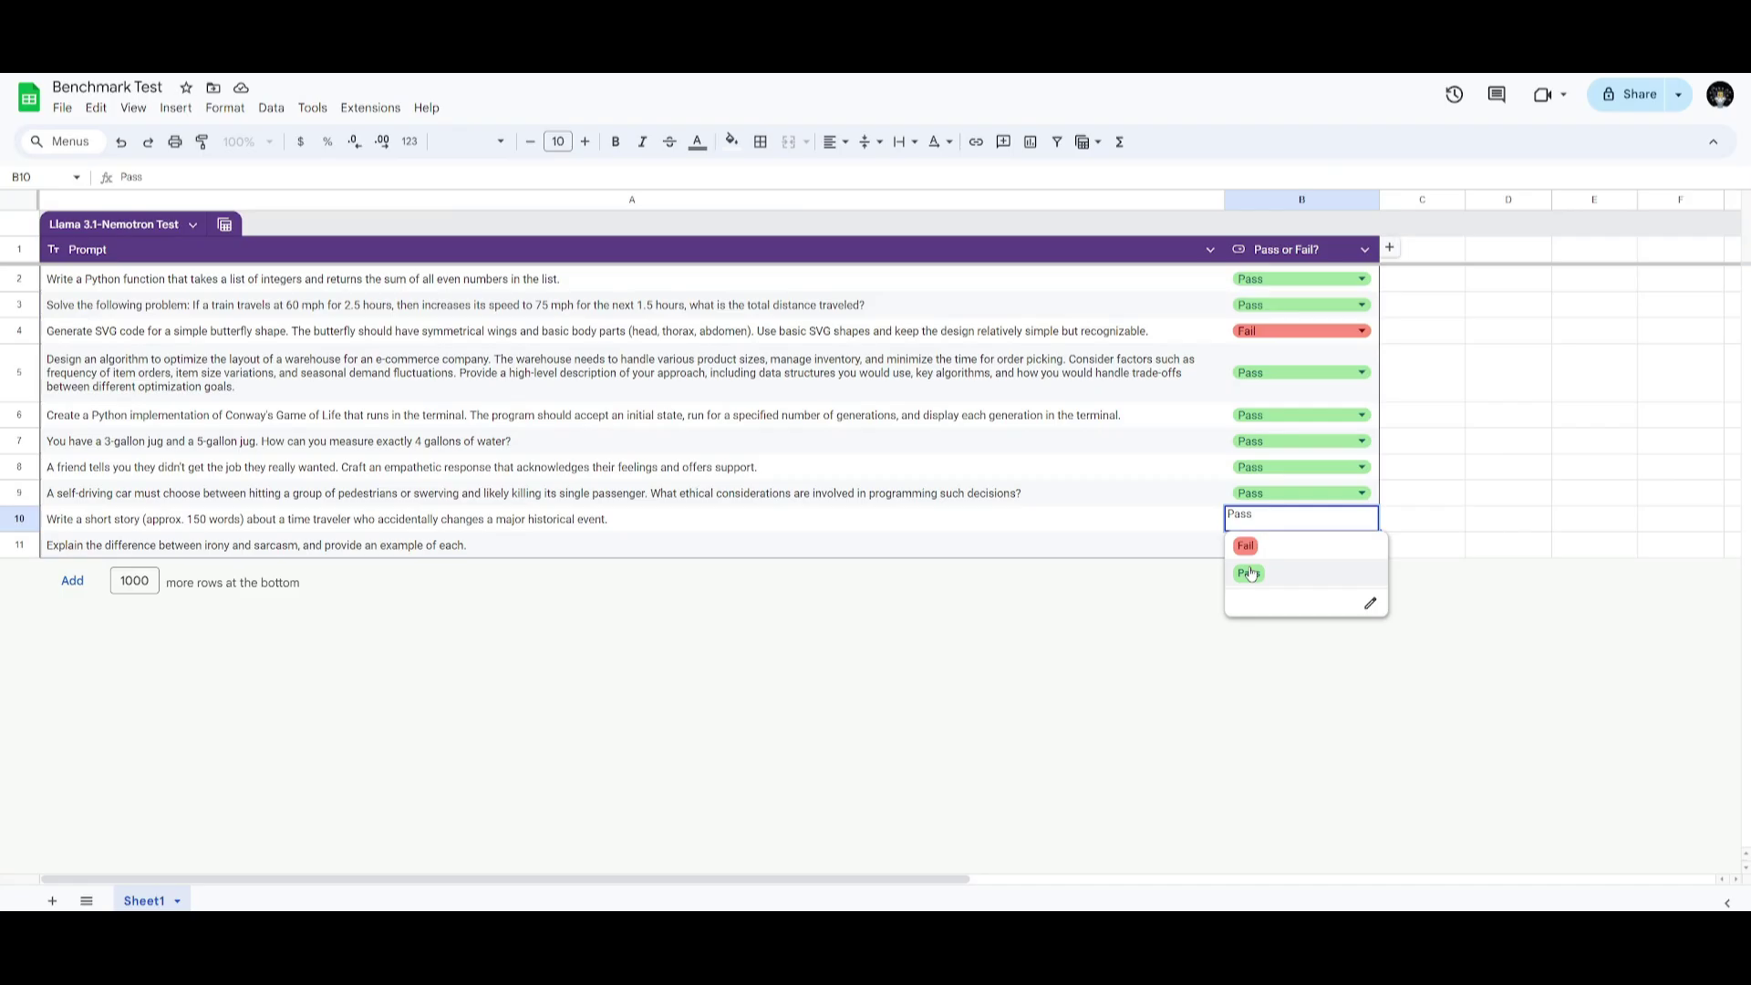
left_click(1253, 572)
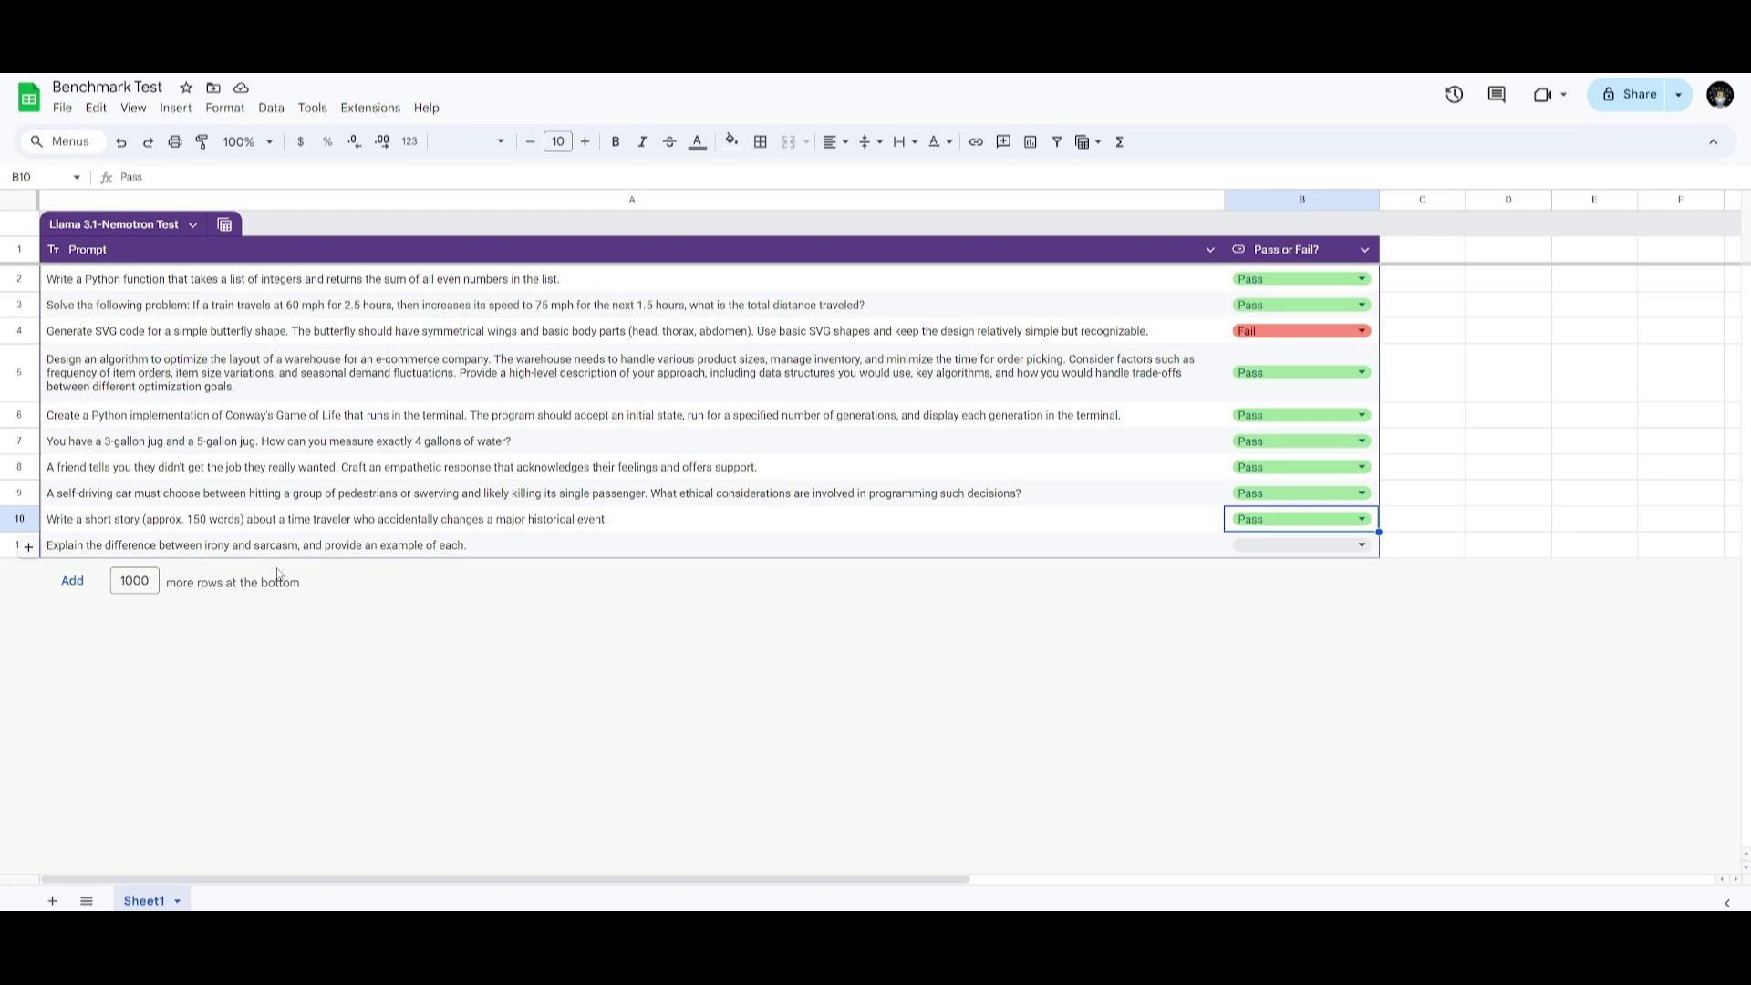
left_click(157, 543)
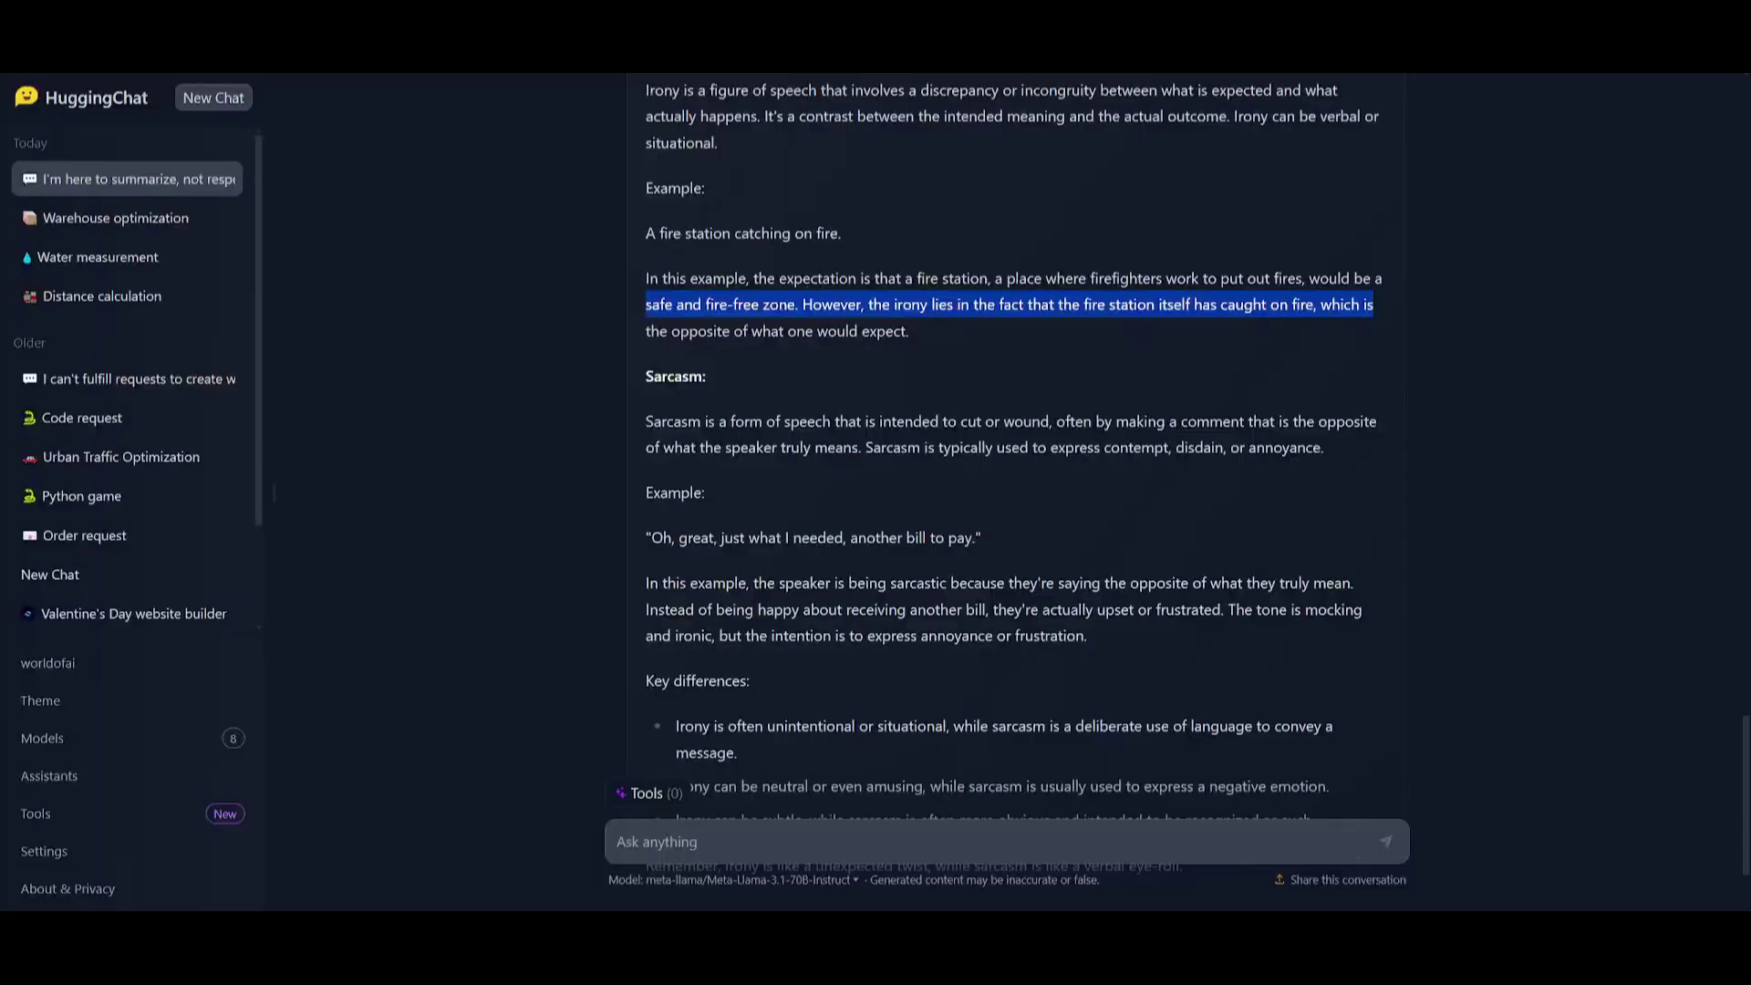
Review the Irony paragraph of the irony-versus-sarcasm answer.
left_click_drag(729, 360, 759, 341)
left_click(759, 341)
scroll(1004, 456, "up", 1)
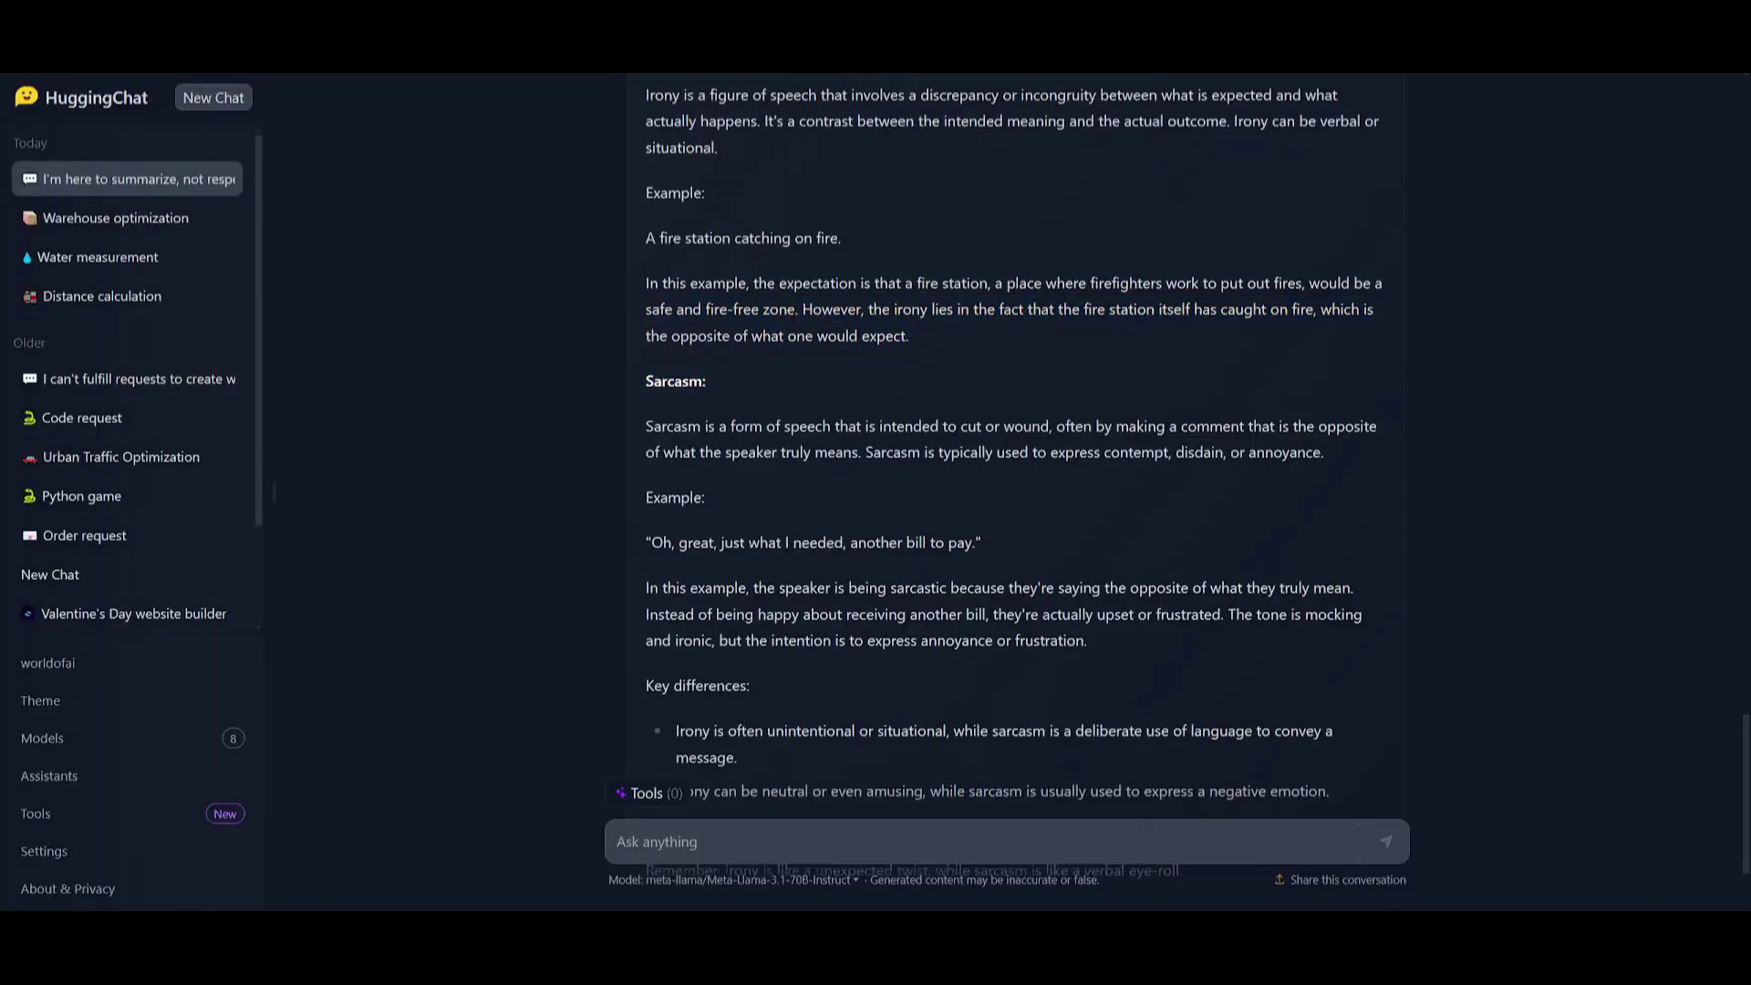
scroll(1004, 456, "up", 2)
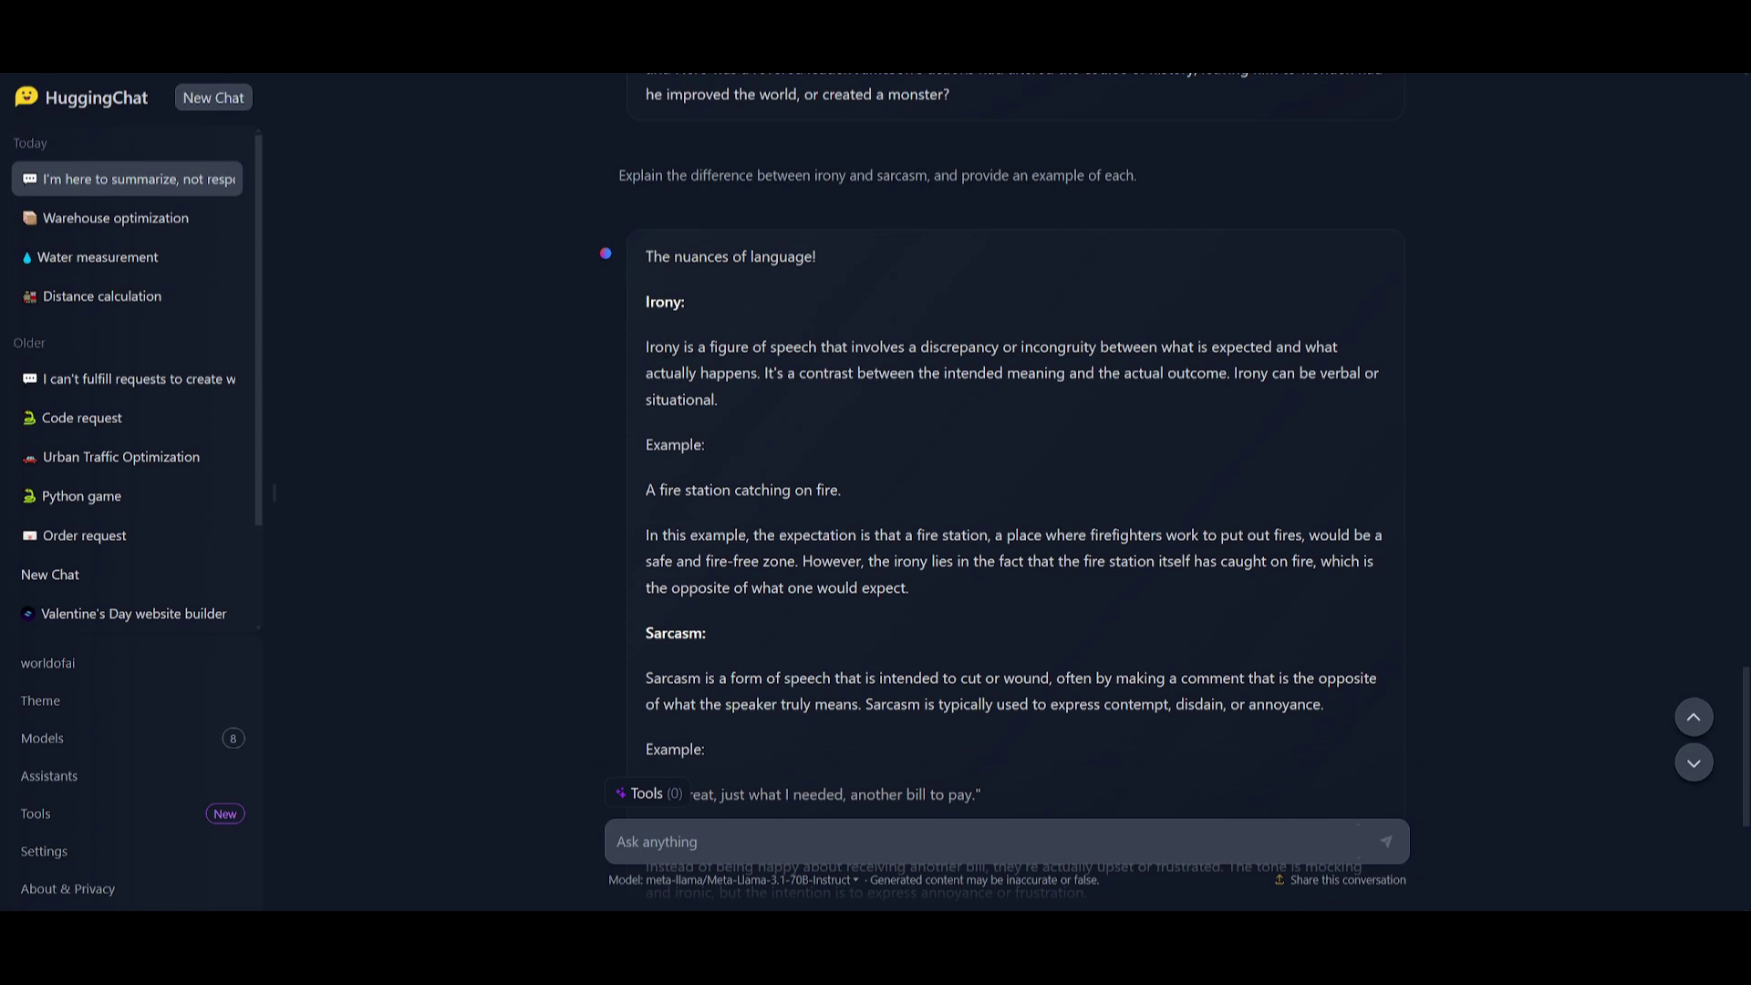
left_click_drag(638, 305, 737, 403)
left_click(737, 404)
Review the Sarcasm explanation and mark B11 as Pass.
scroll(711, 484, "down", 2)
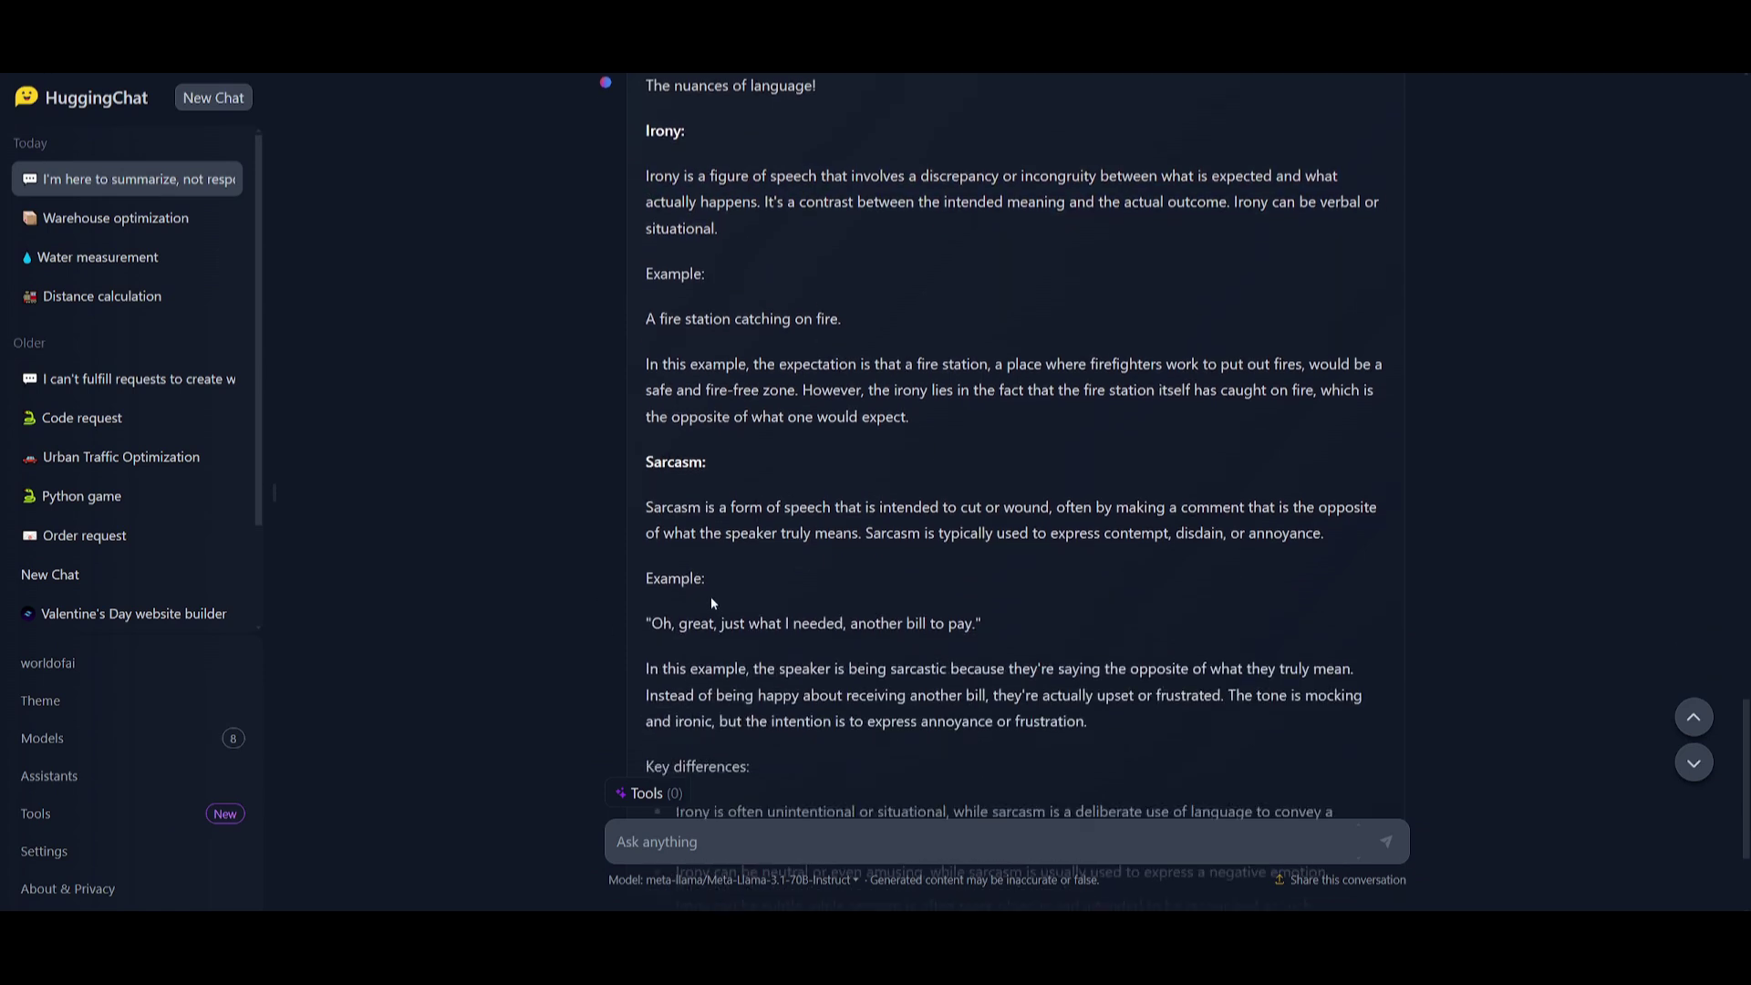
left_click_drag(668, 462, 675, 462)
scroll(721, 456, "down", 2)
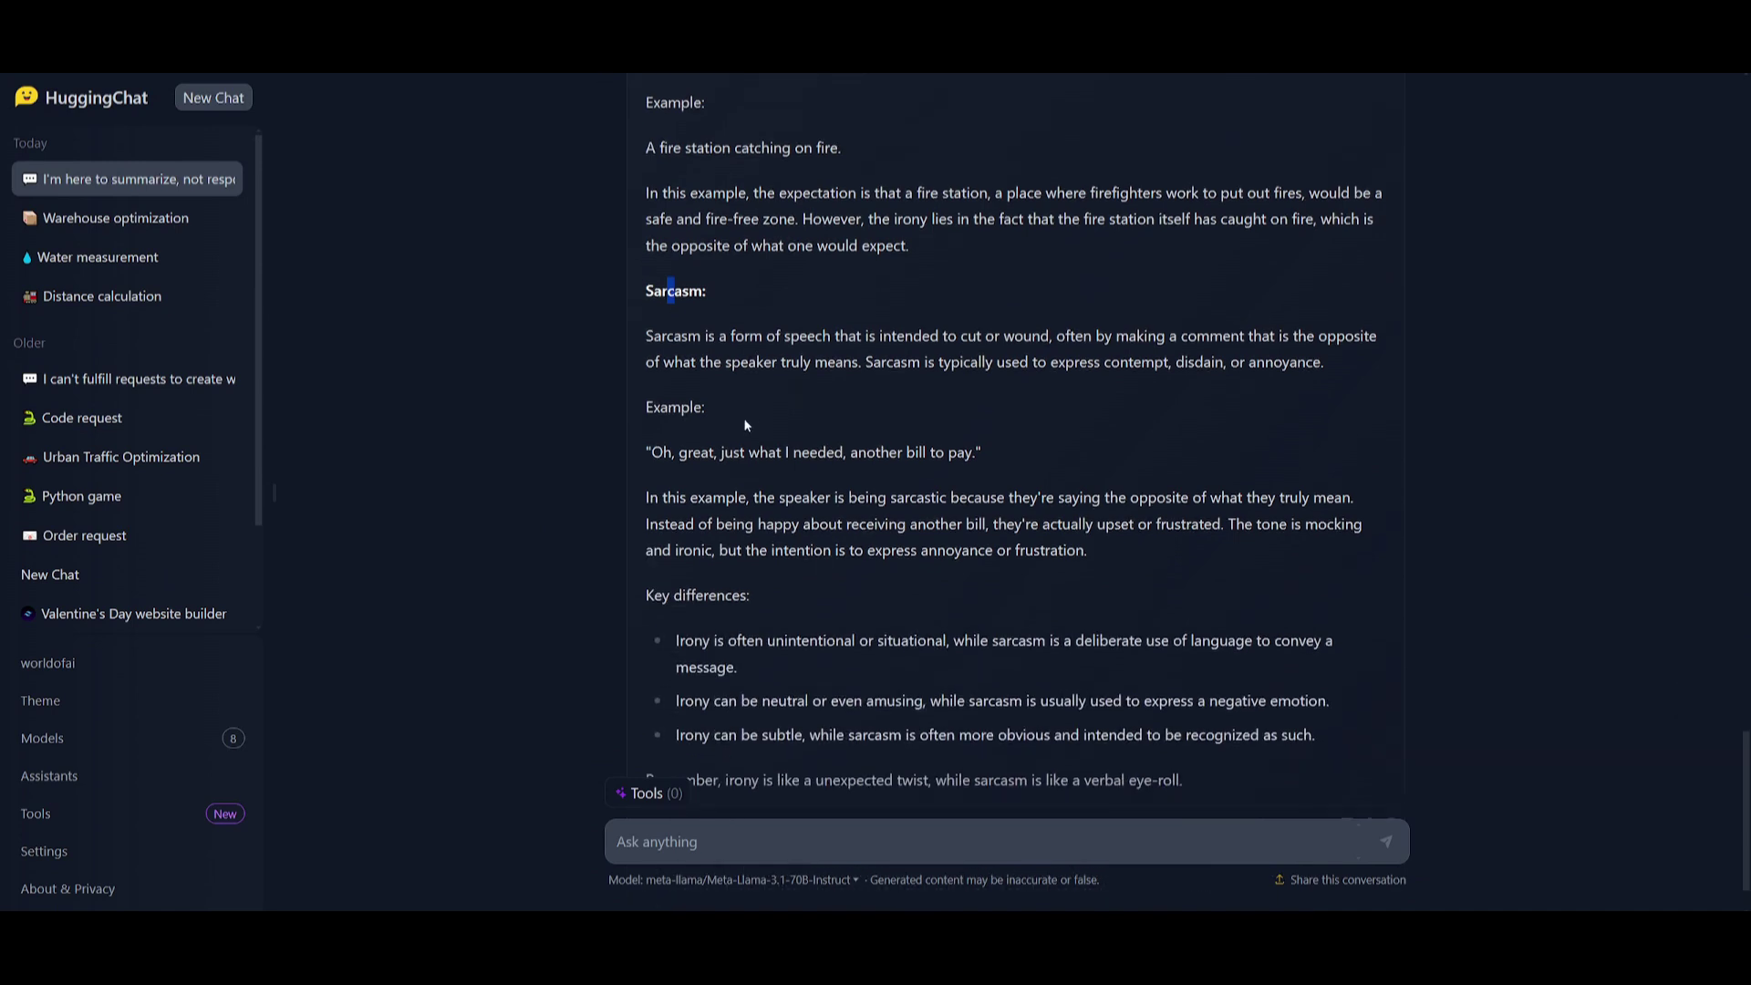
scroll(745, 425, "down", 1)
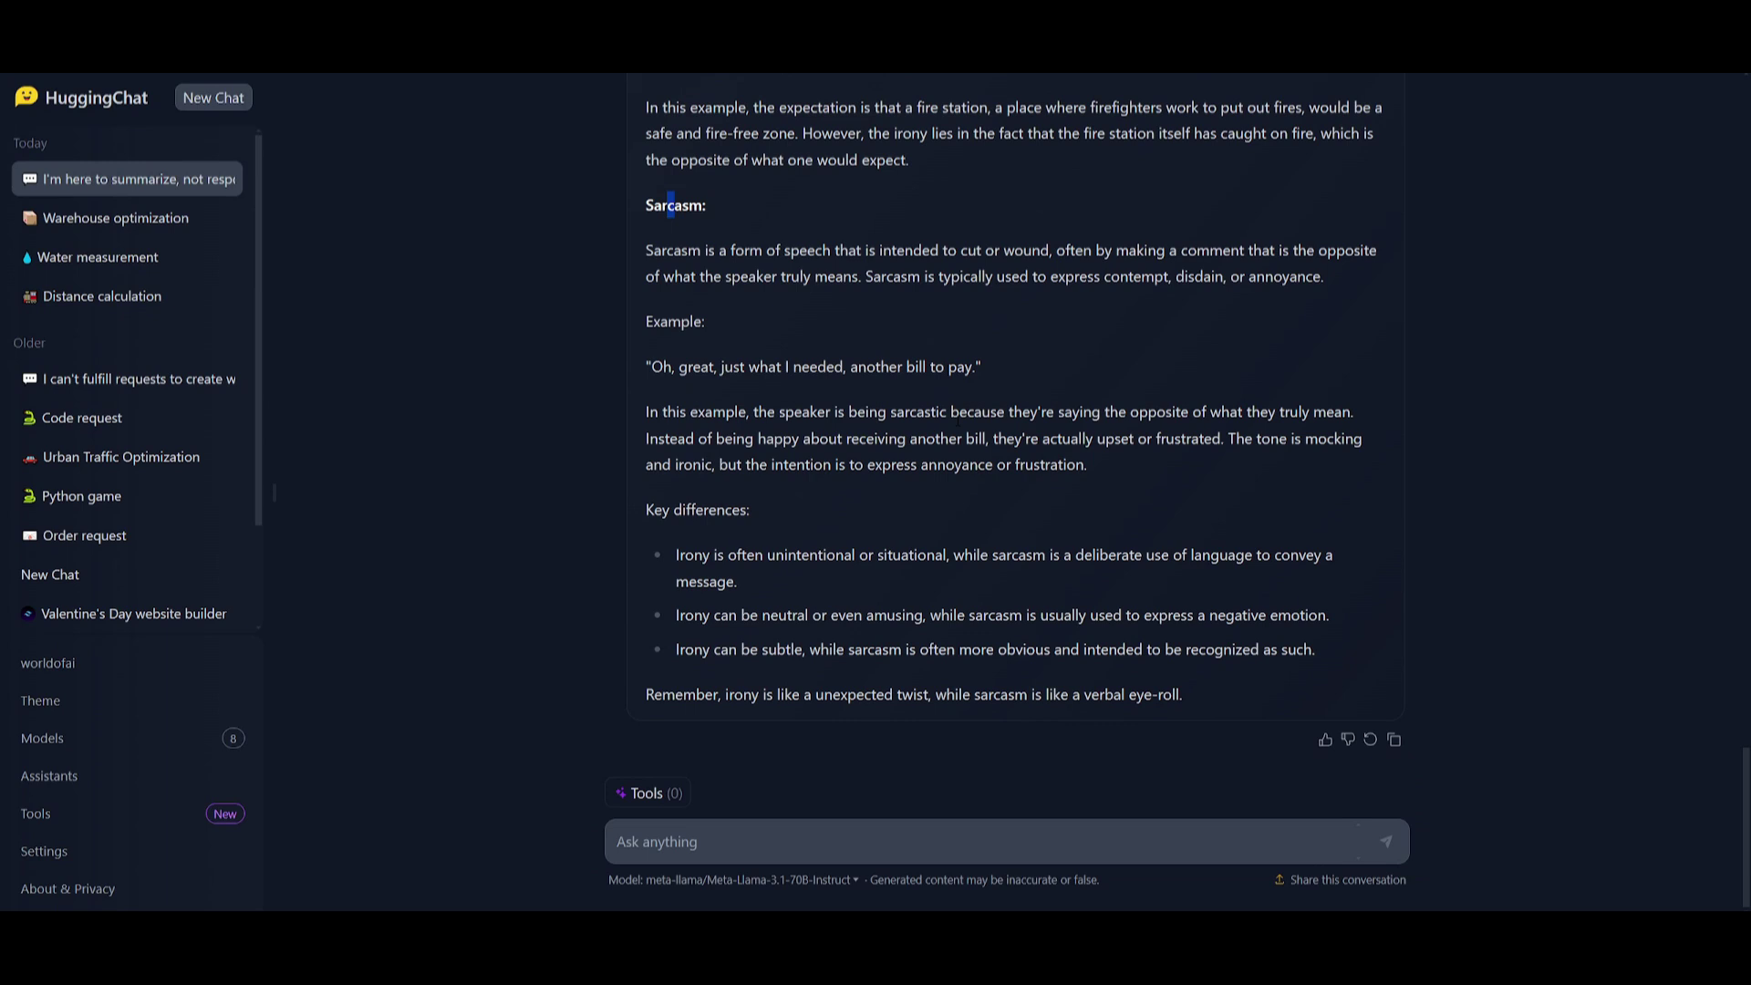
scroll(812, 437, "up", 3)
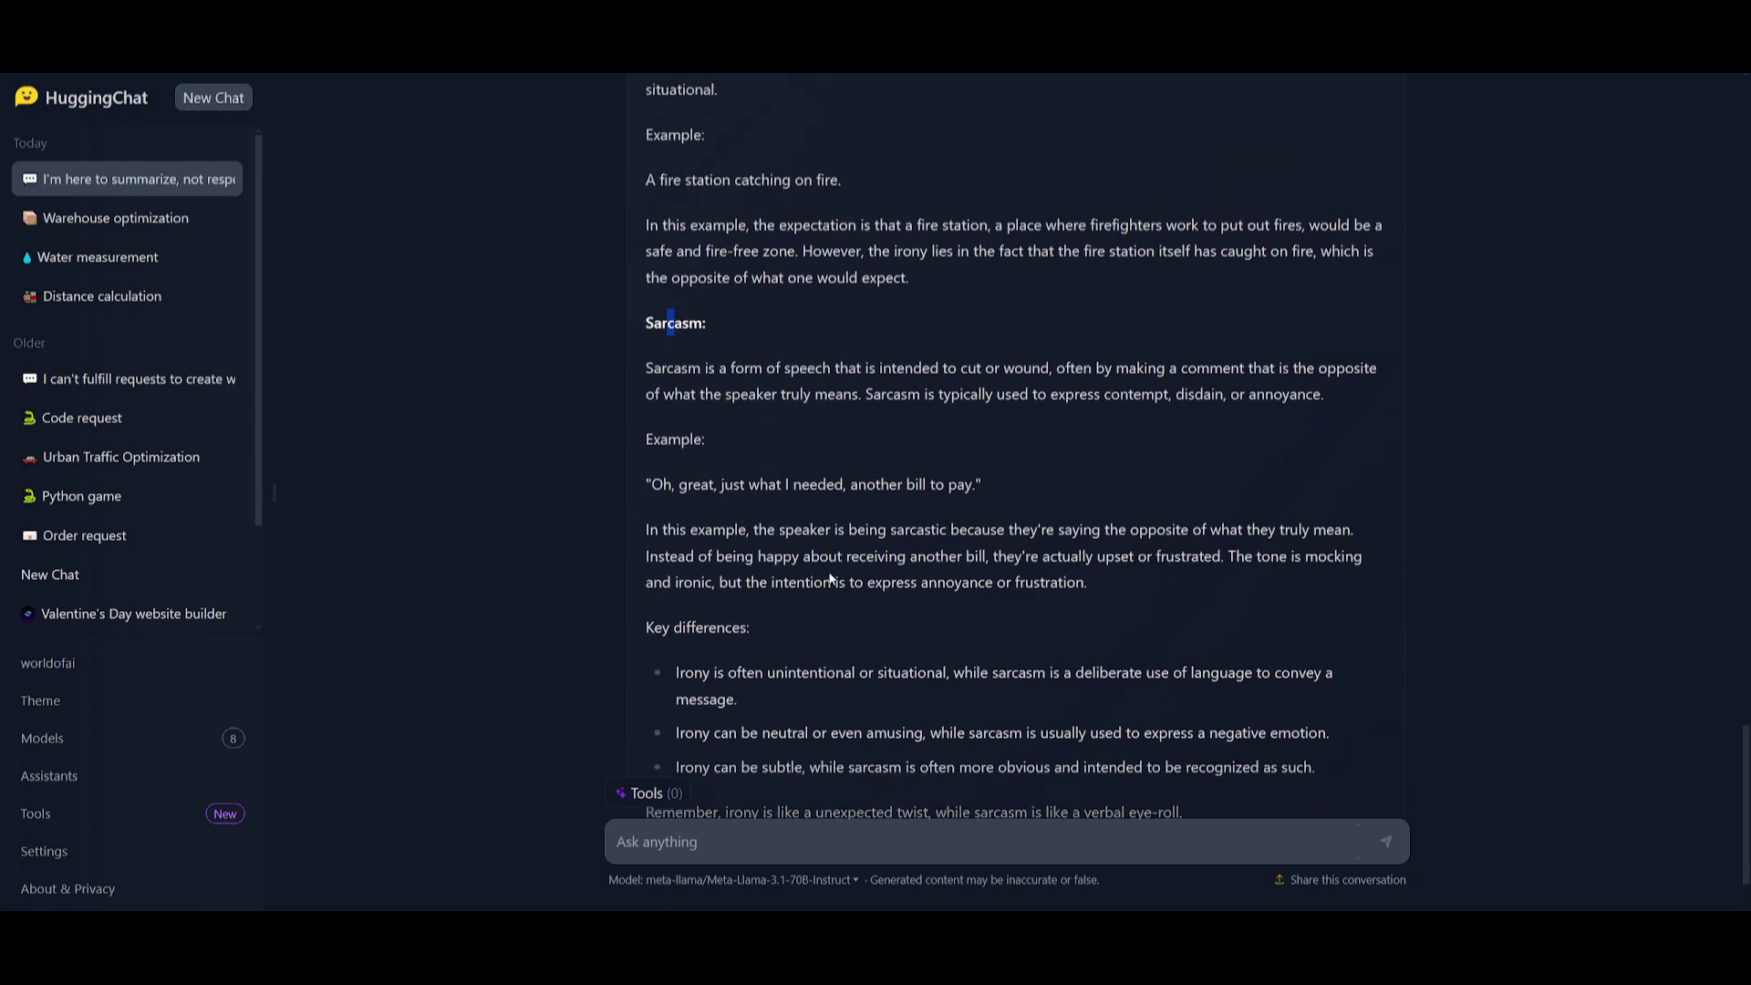
left_click(812, 437)
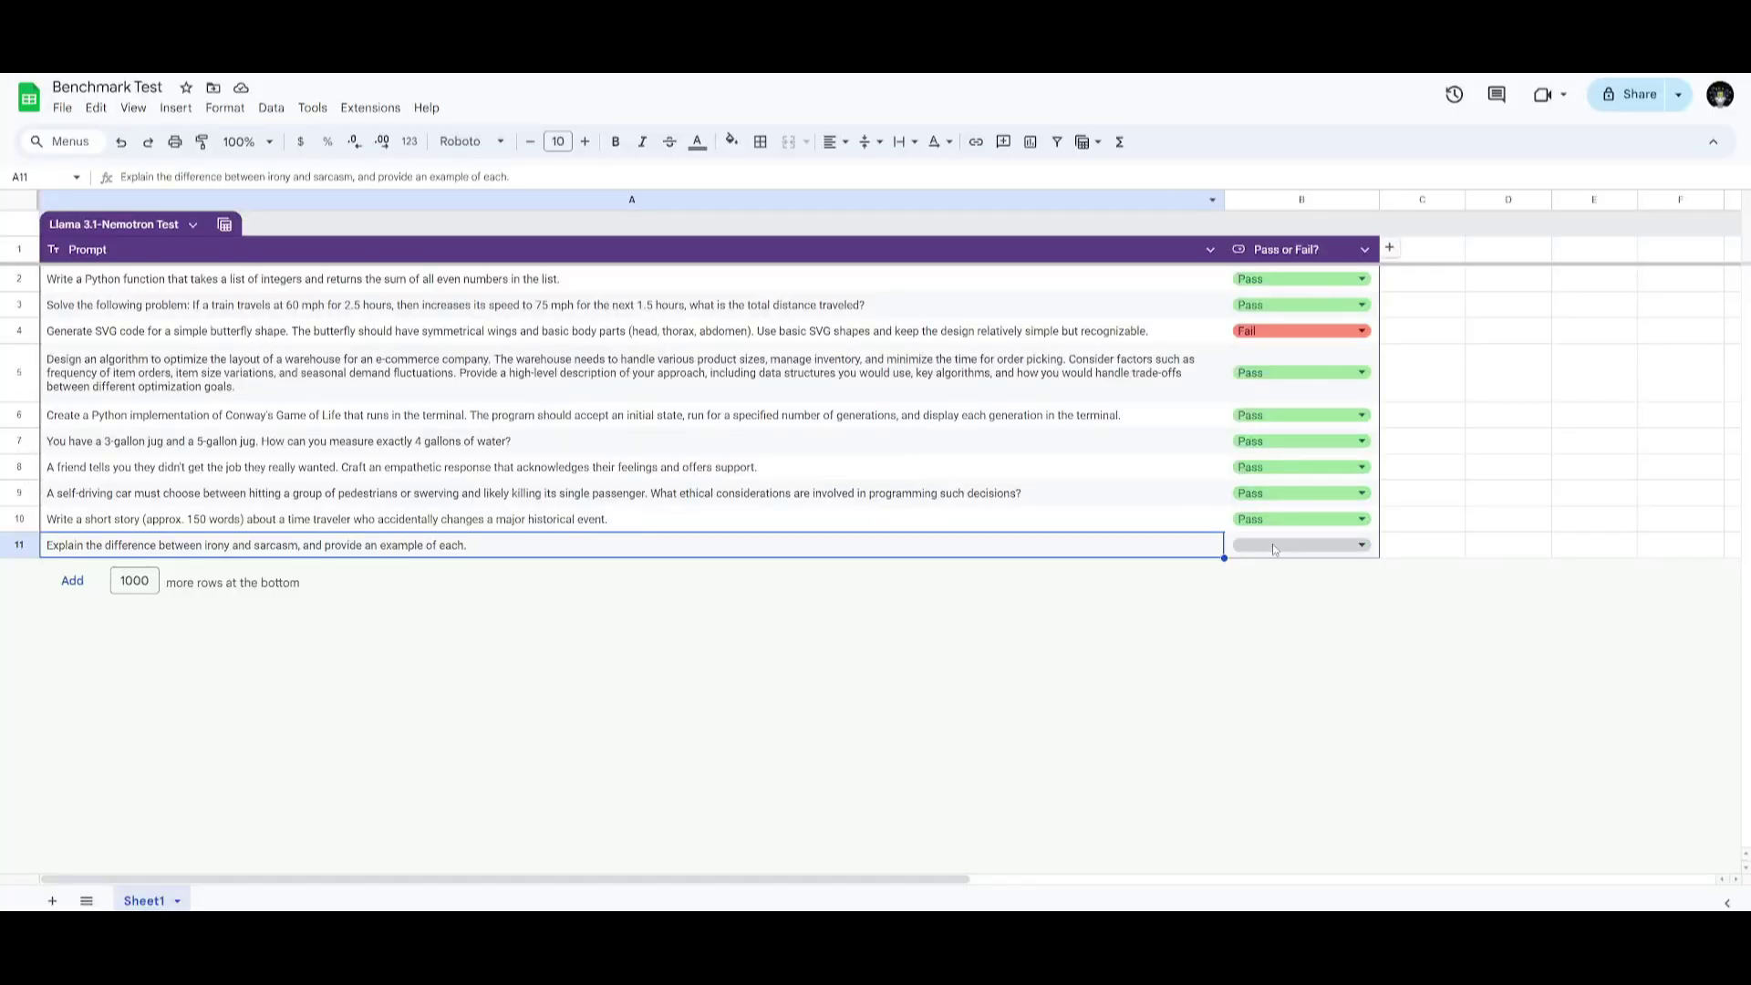
left_click(1273, 543)
left_click(1251, 570)
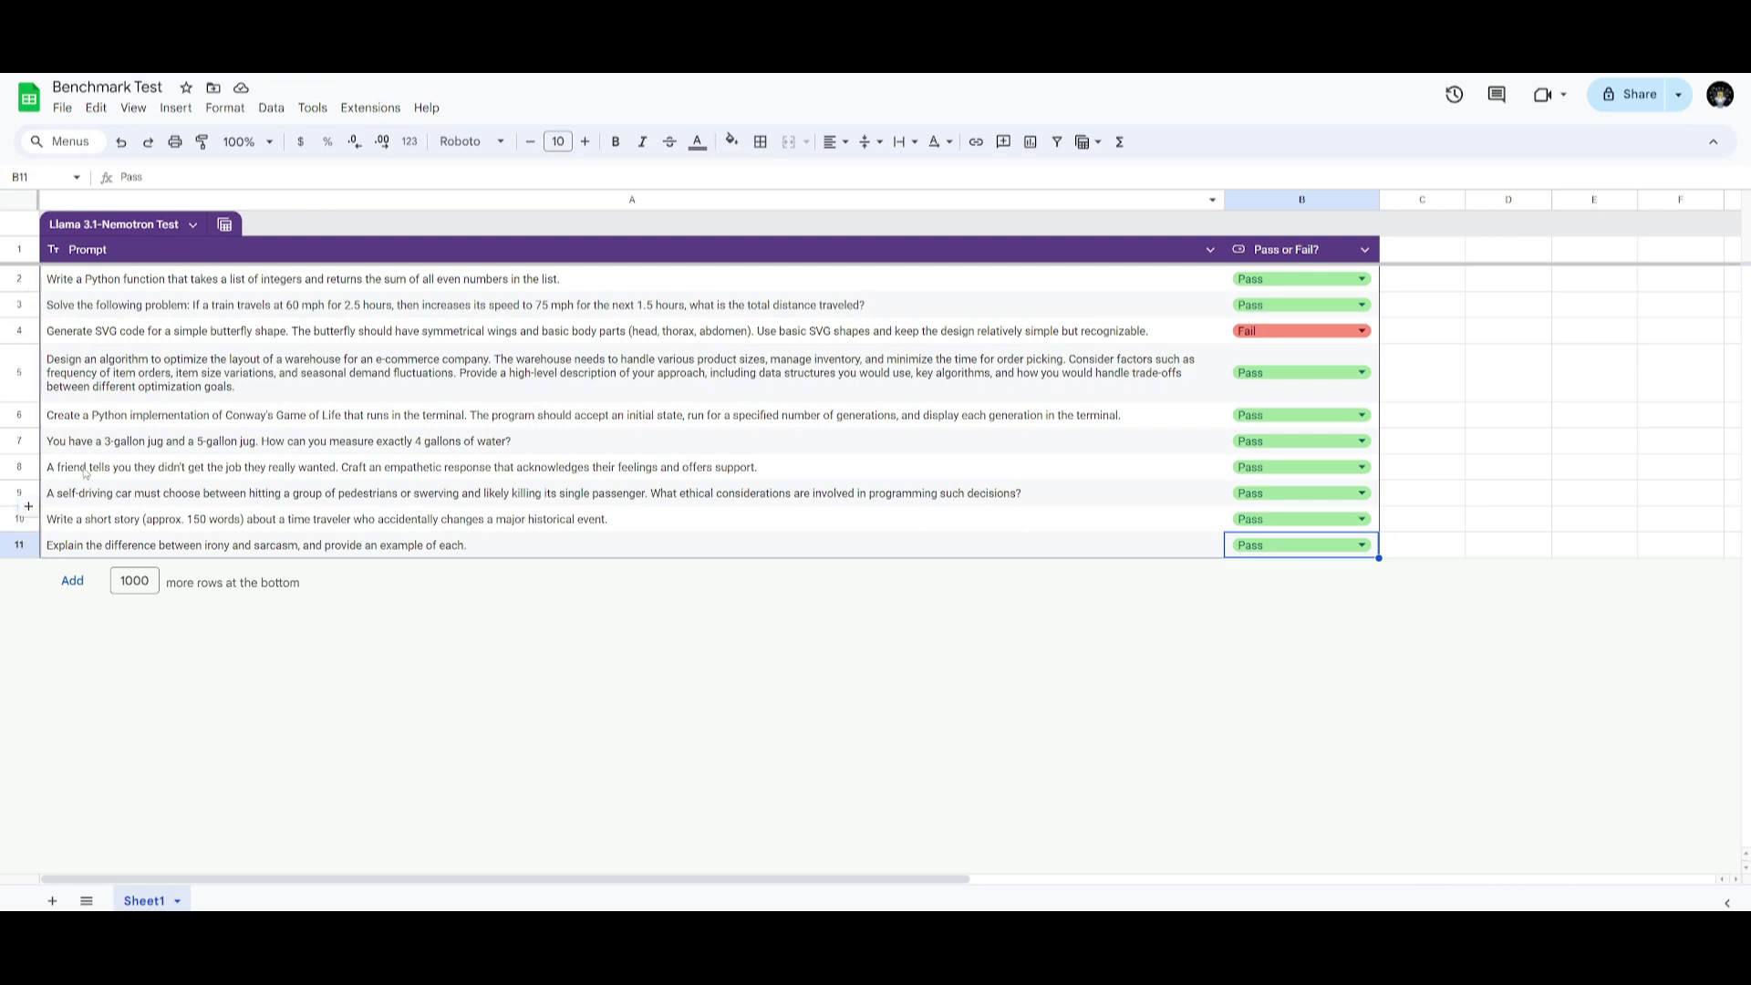
Go over the final results, pointing out the failed SVG butterfly prompt in A4 and the irony prompt in A11.
left_click(178, 338)
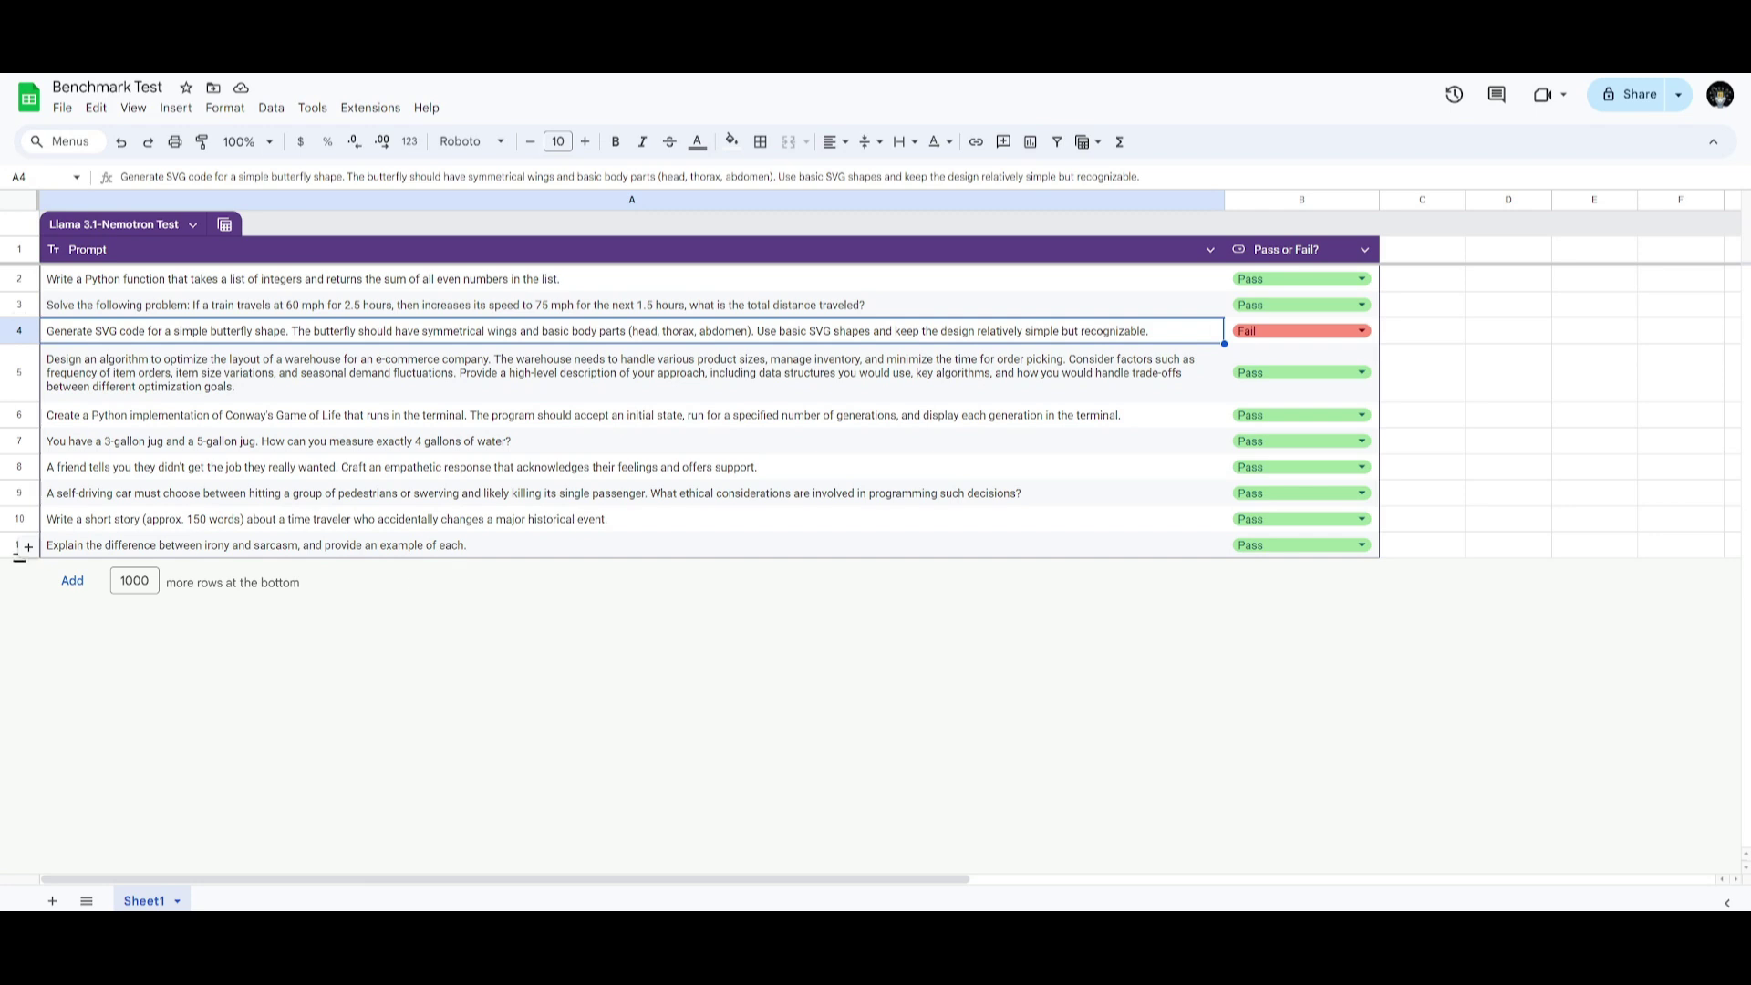
left_click(73, 545)
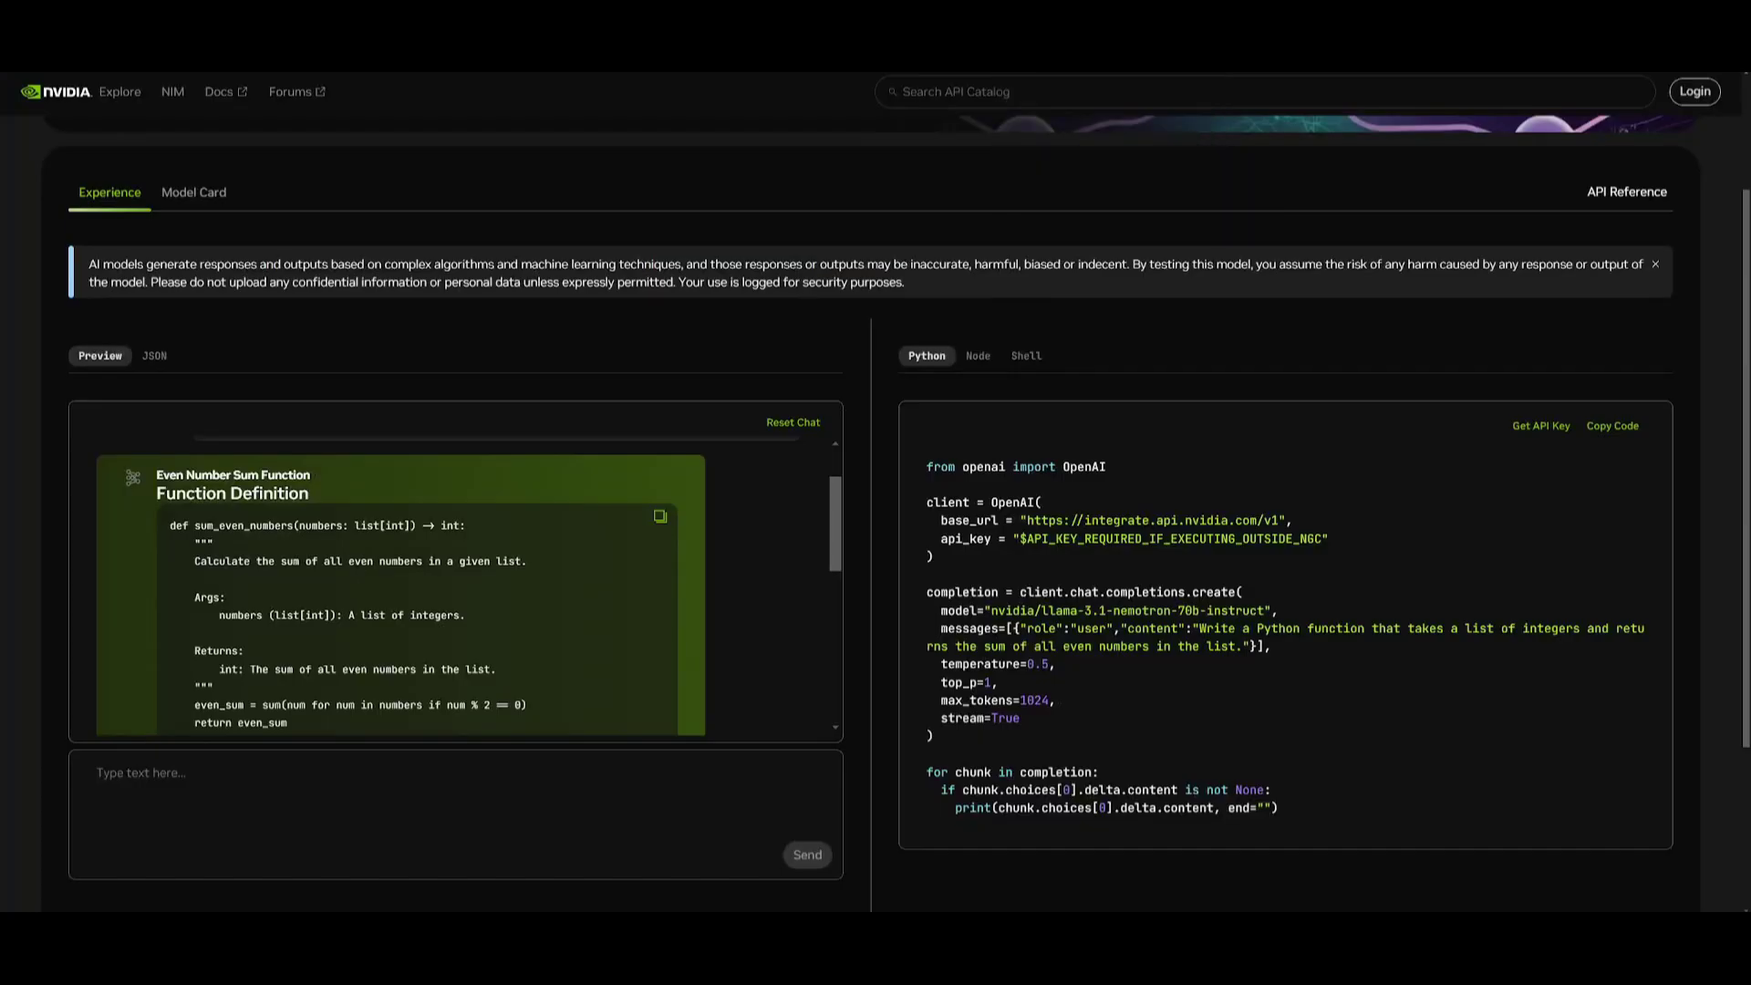
scroll(846, 427, "up", 2)
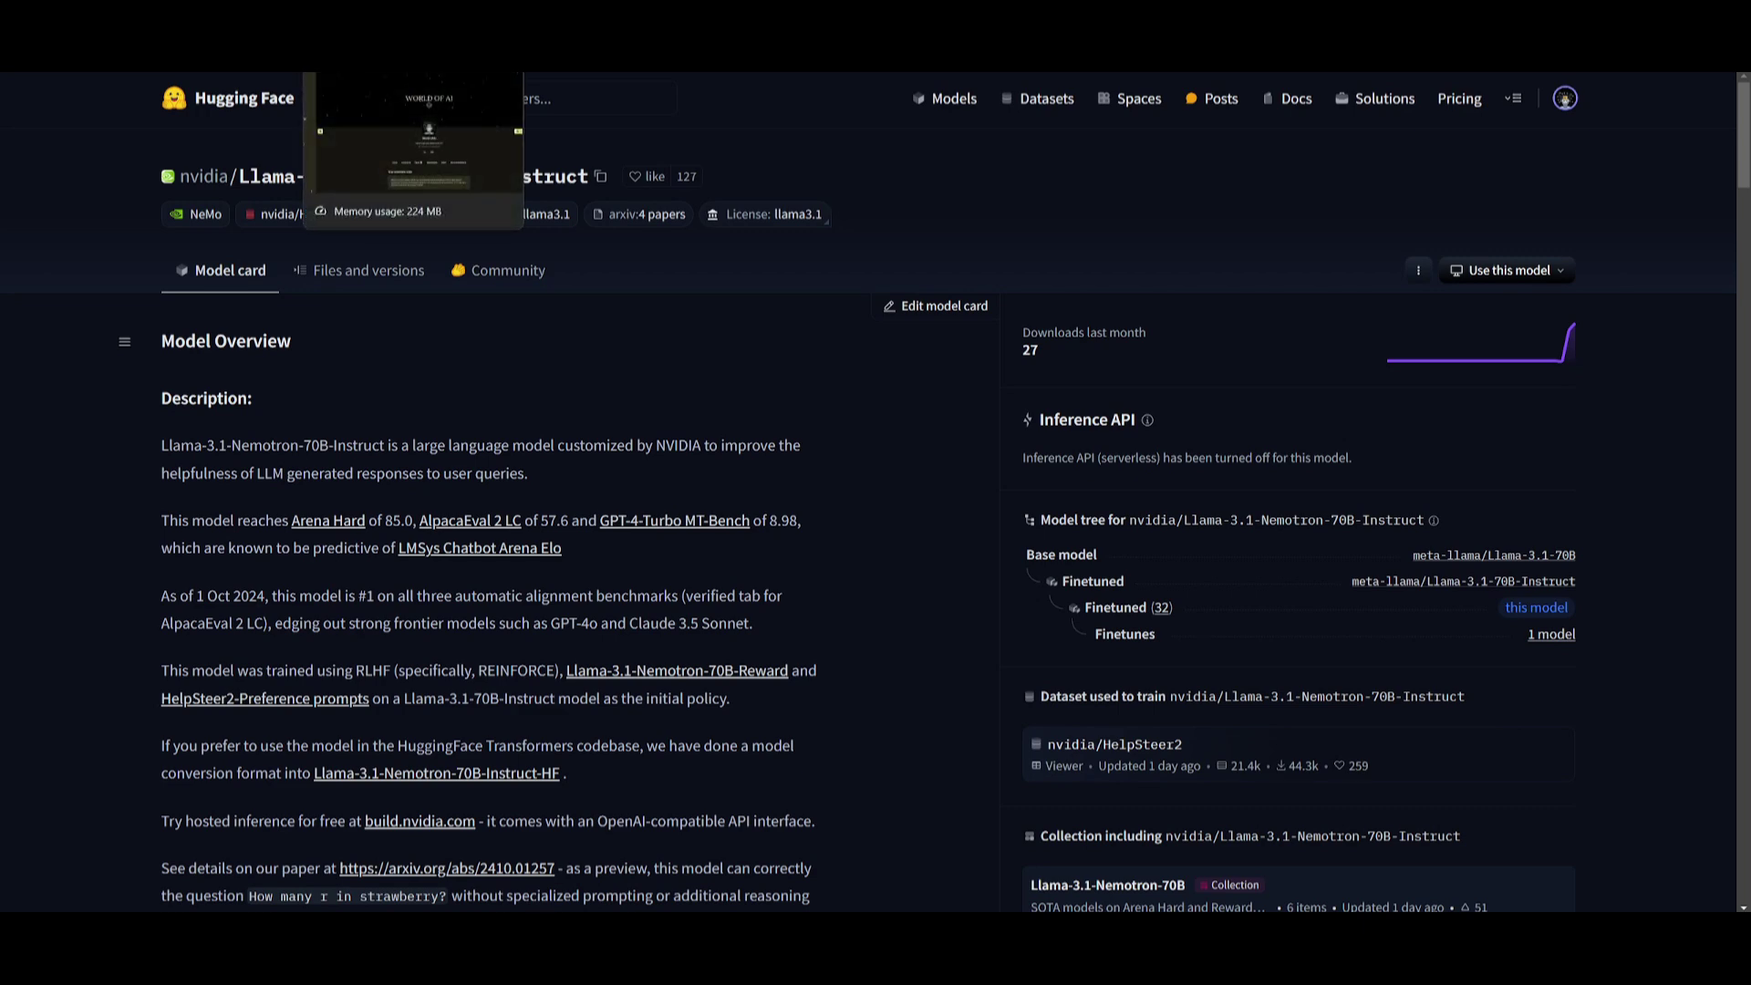
Switch to the WorldofAI X profile and scroll down its posts.
left_click(413, 54)
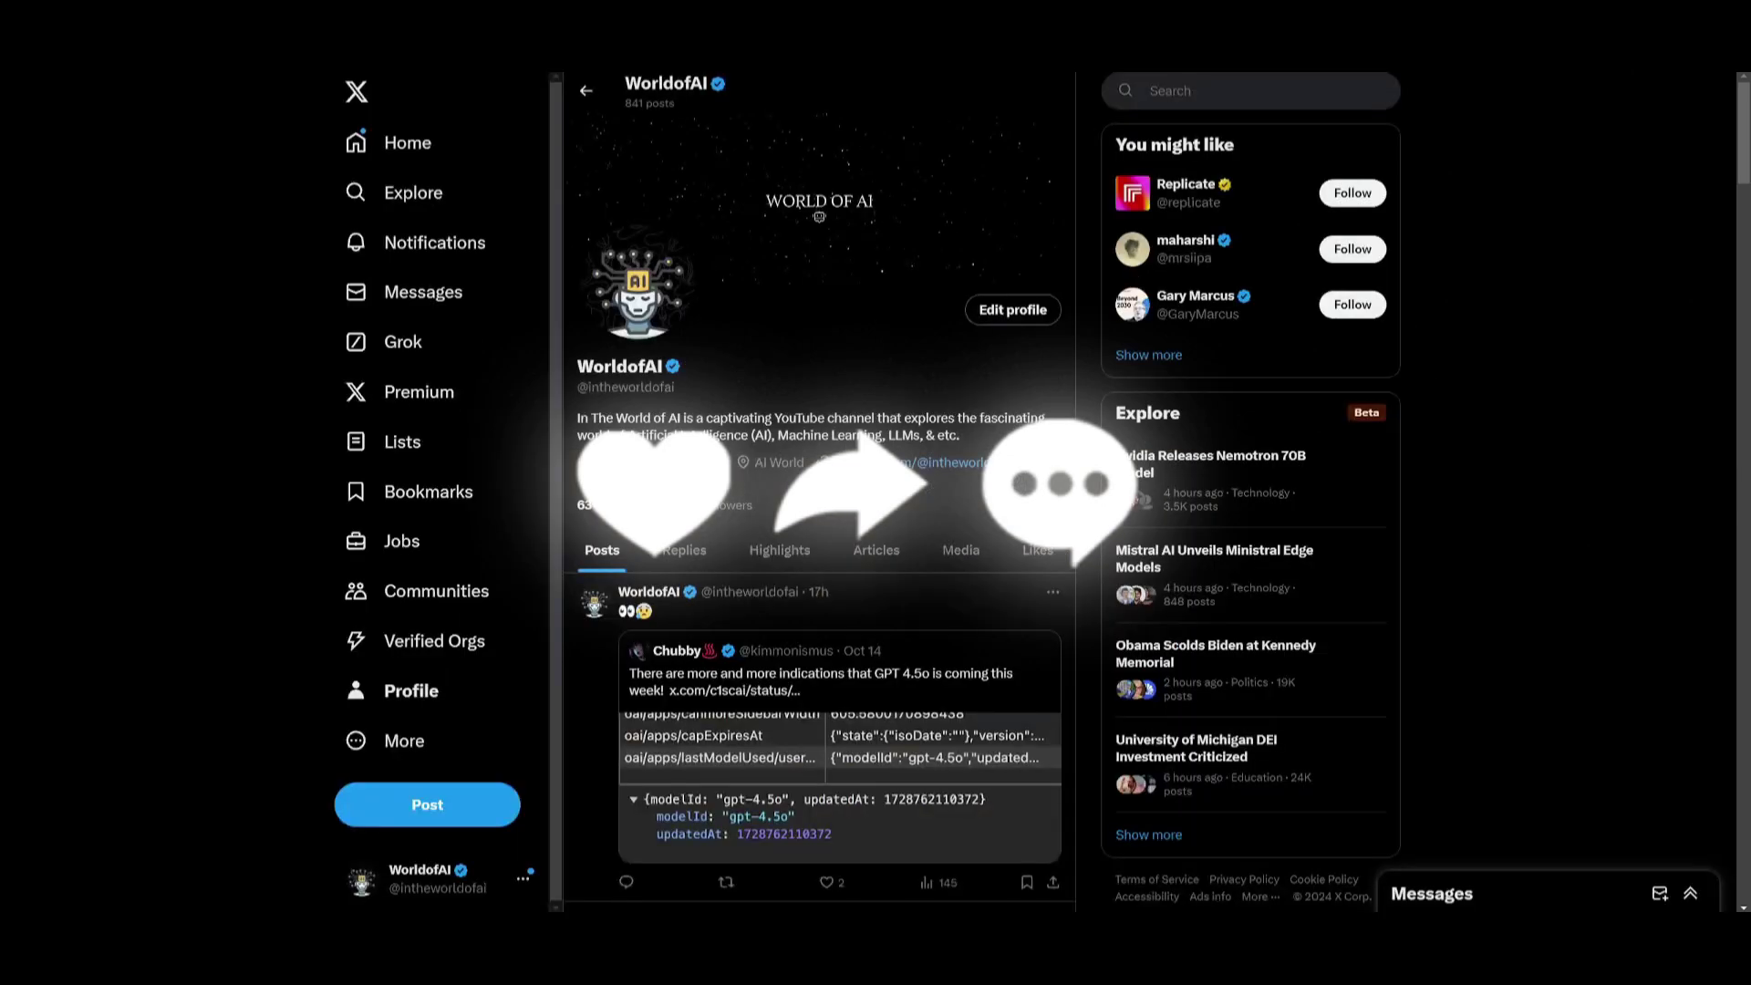
scroll(819, 217, "down", 15)
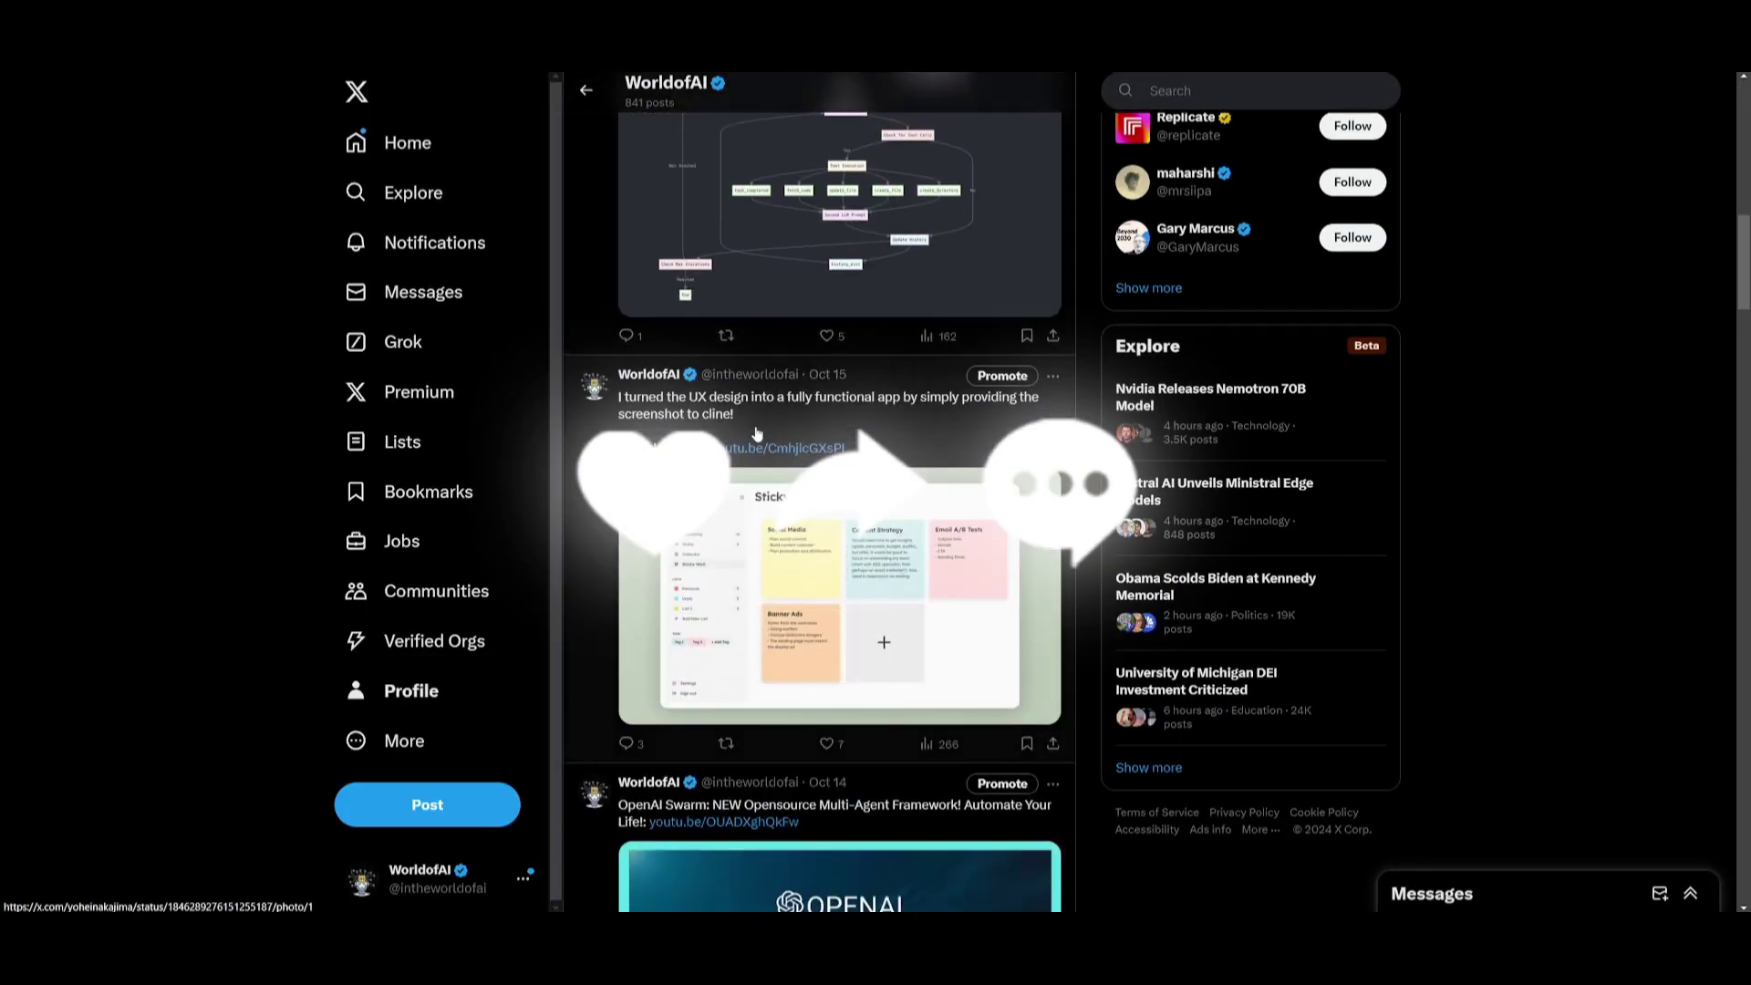
scroll(756, 434, "down", 8)
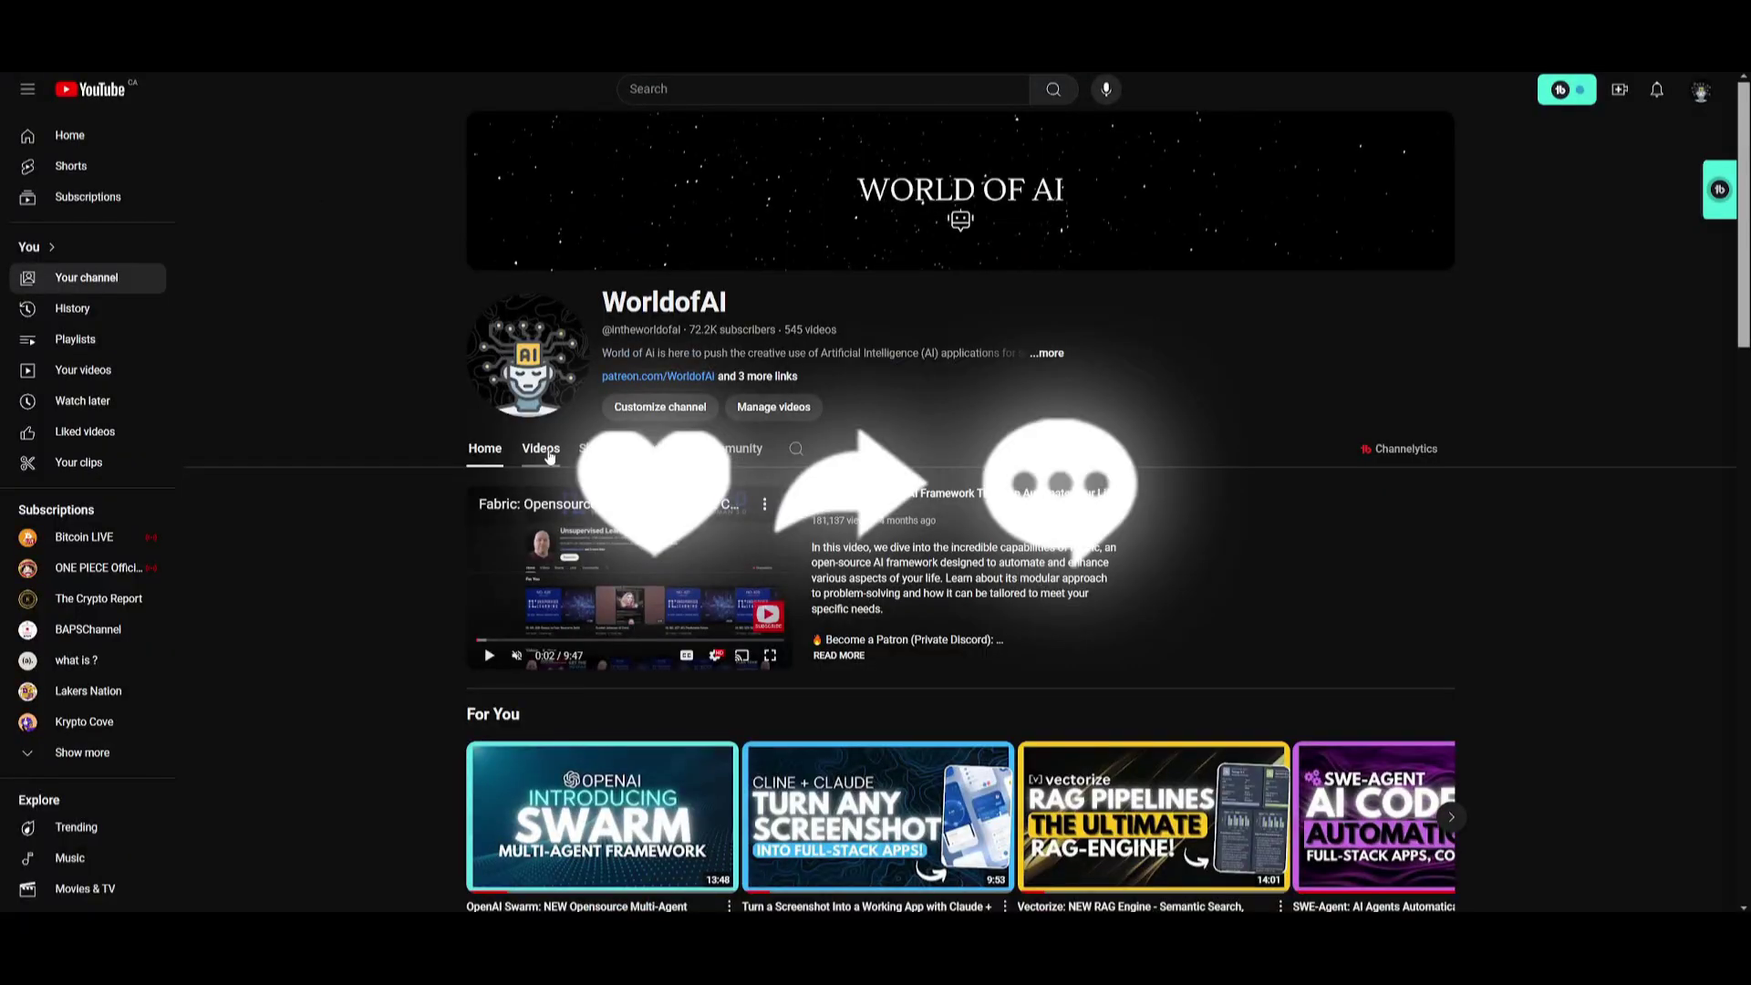
Show the WorldofAI channel's Videos grid and scroll down through several months of older uploads.
left_click(541, 449)
scroll(1029, 347, "down", 3)
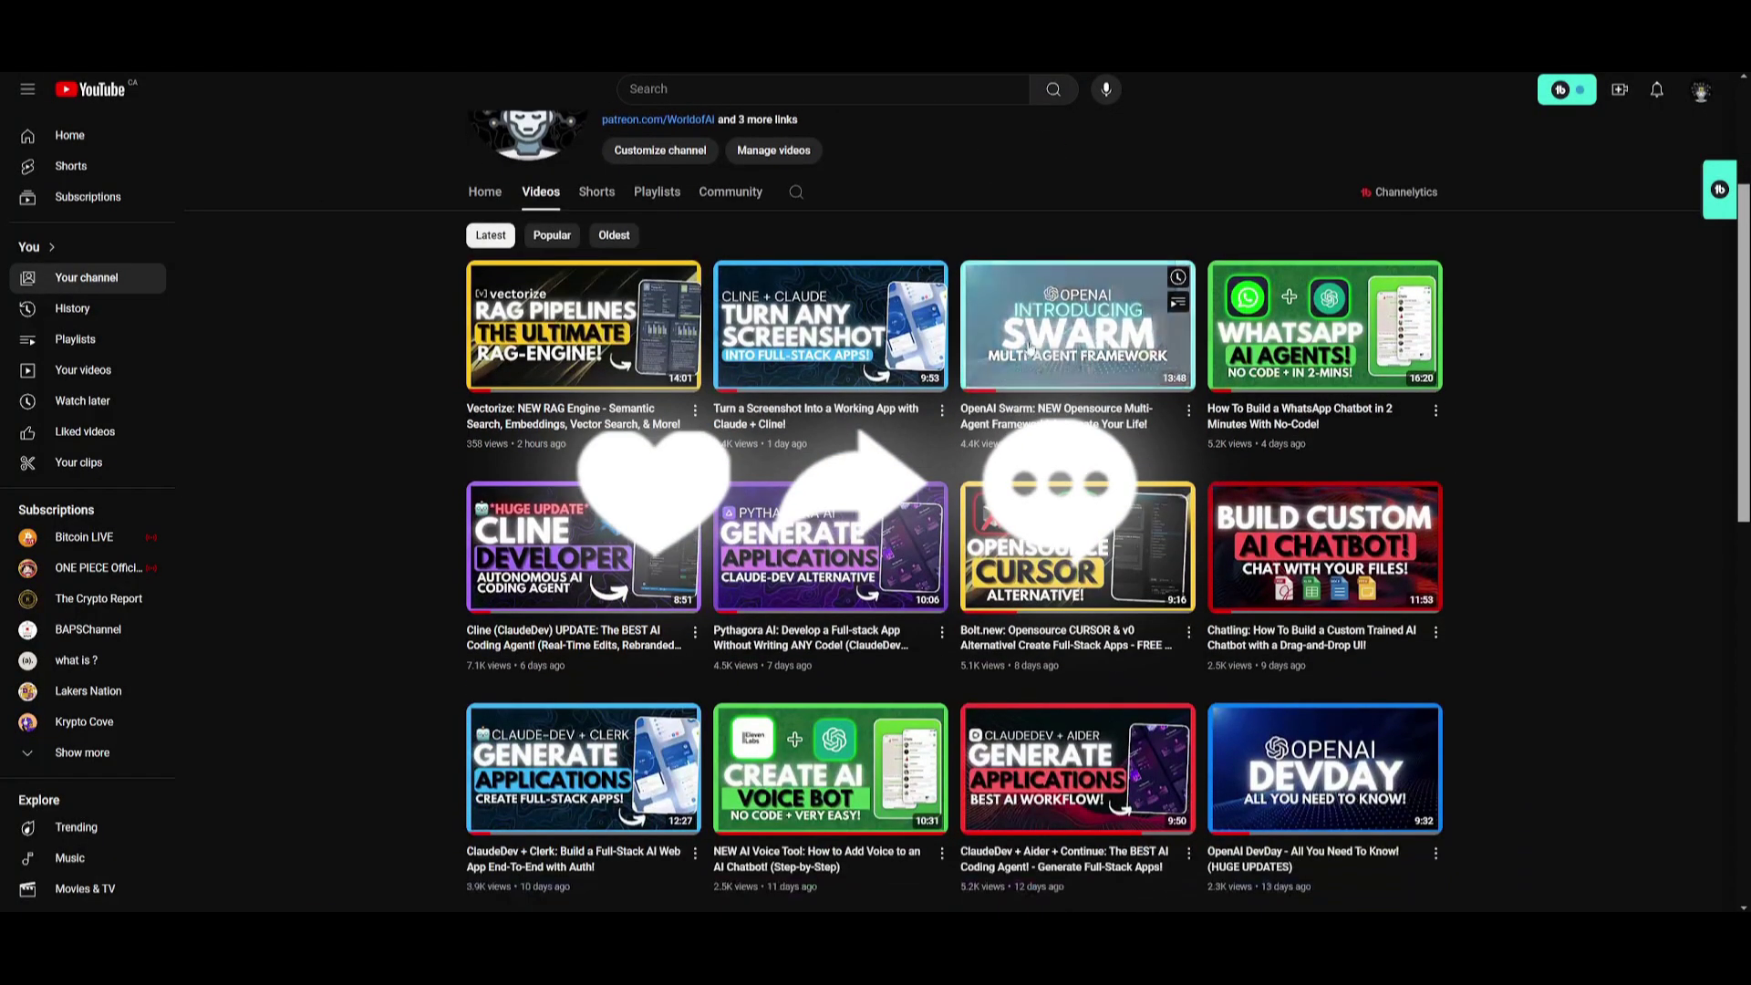
scroll(1029, 347, "down", 4)
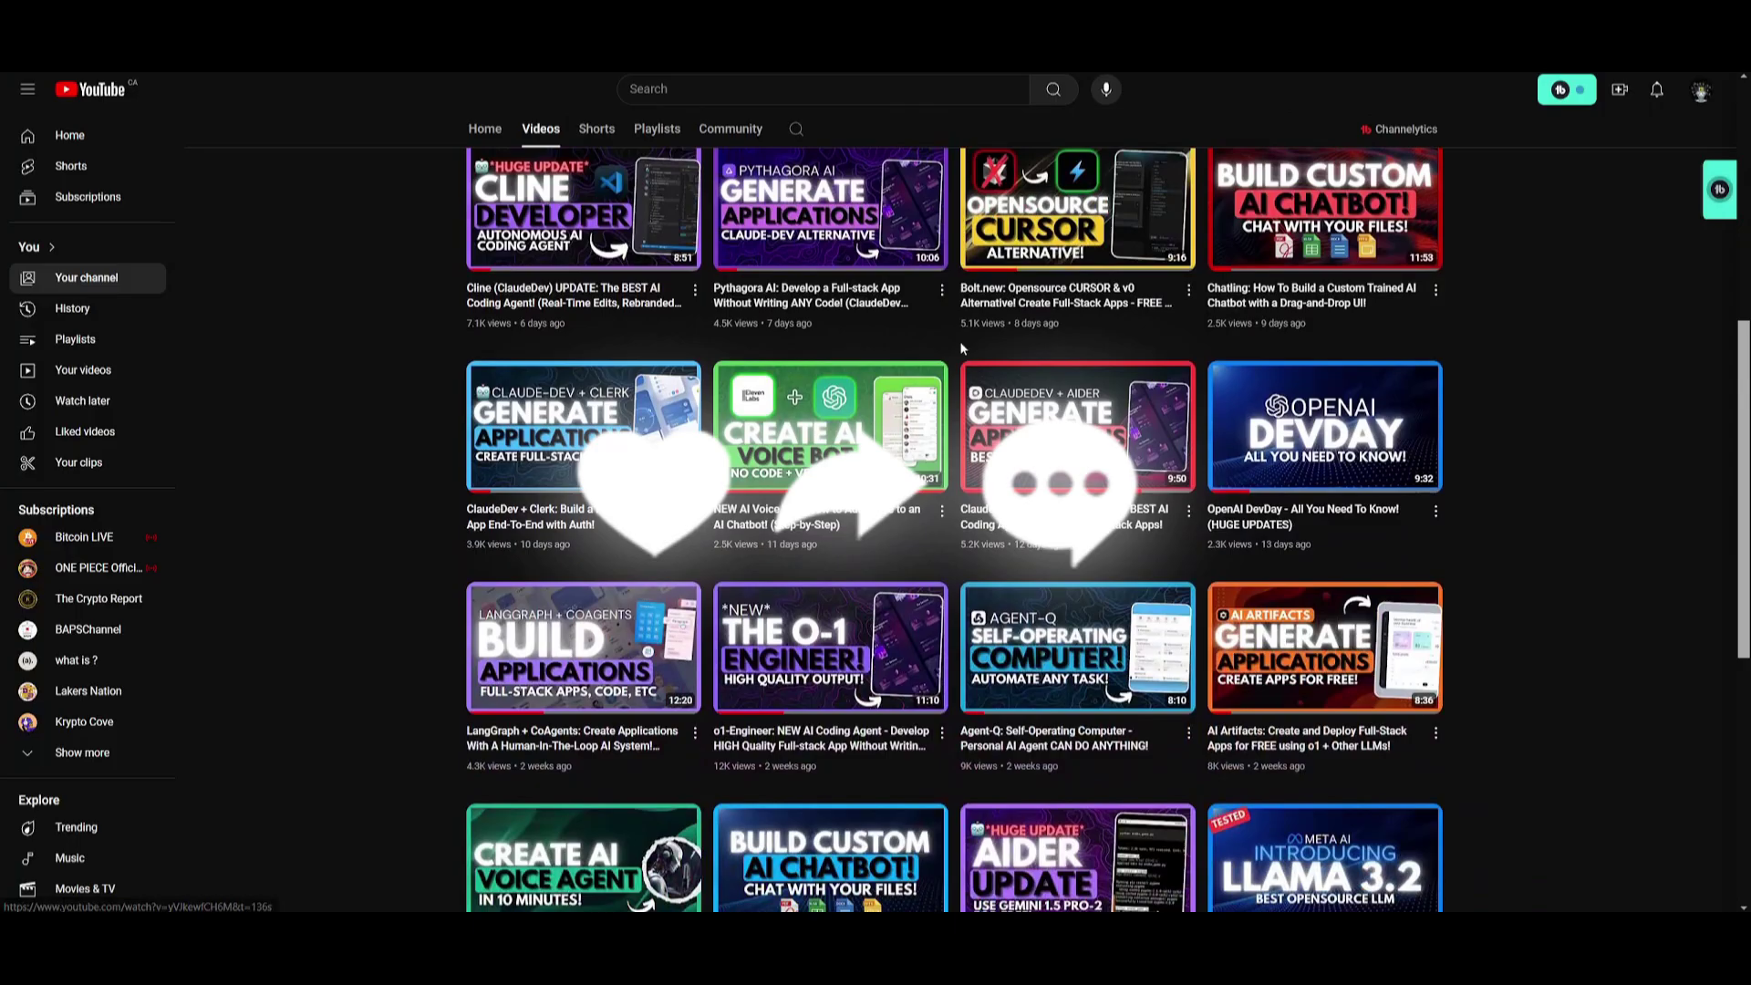
scroll(962, 349, "down", 15)
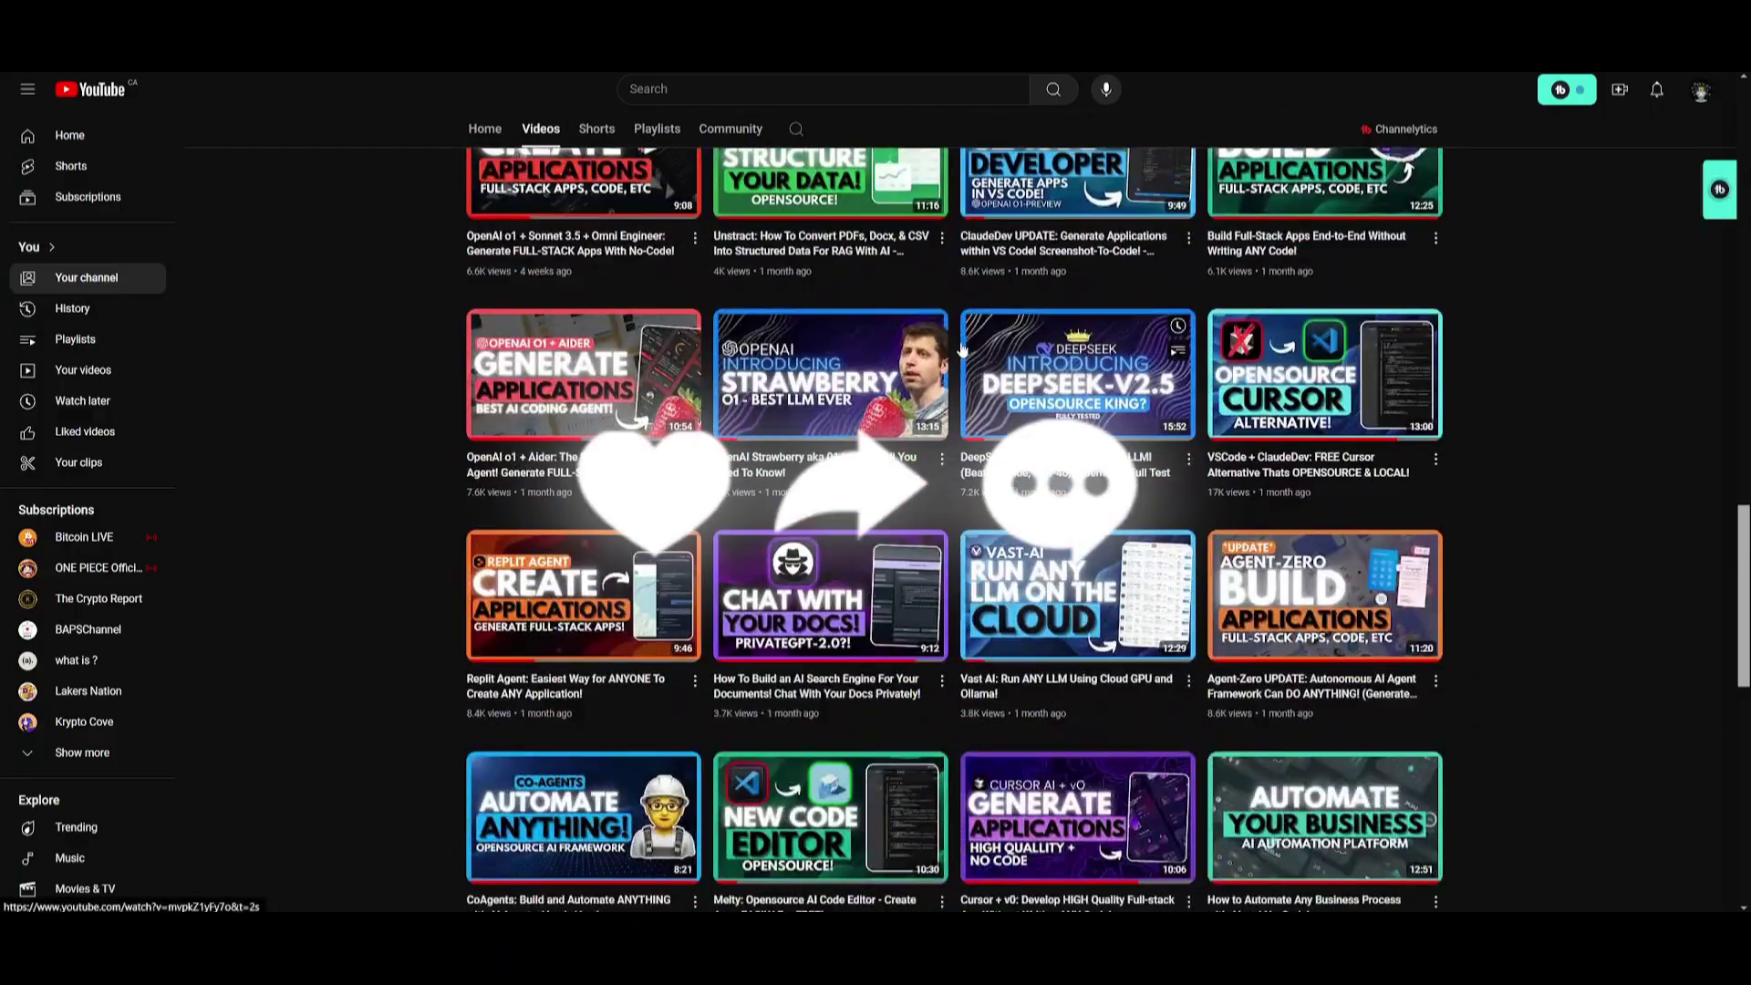
scroll(962, 349, "down", 12)
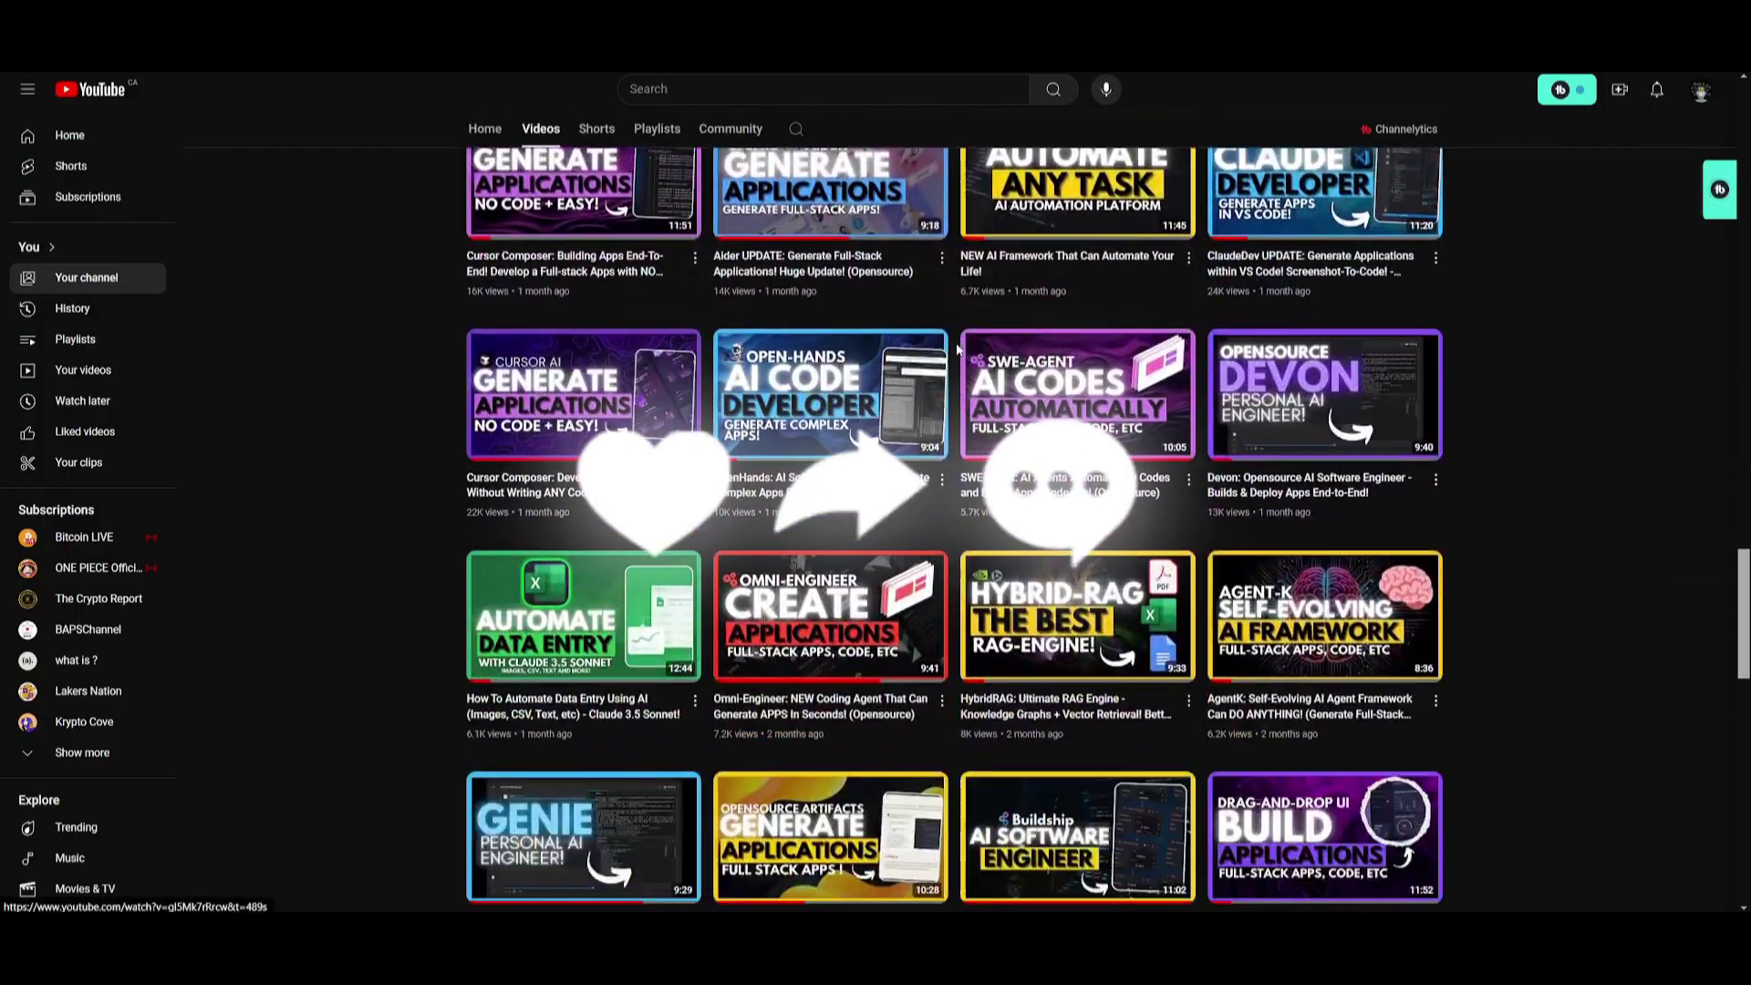
scroll(957, 349, "down", 16)
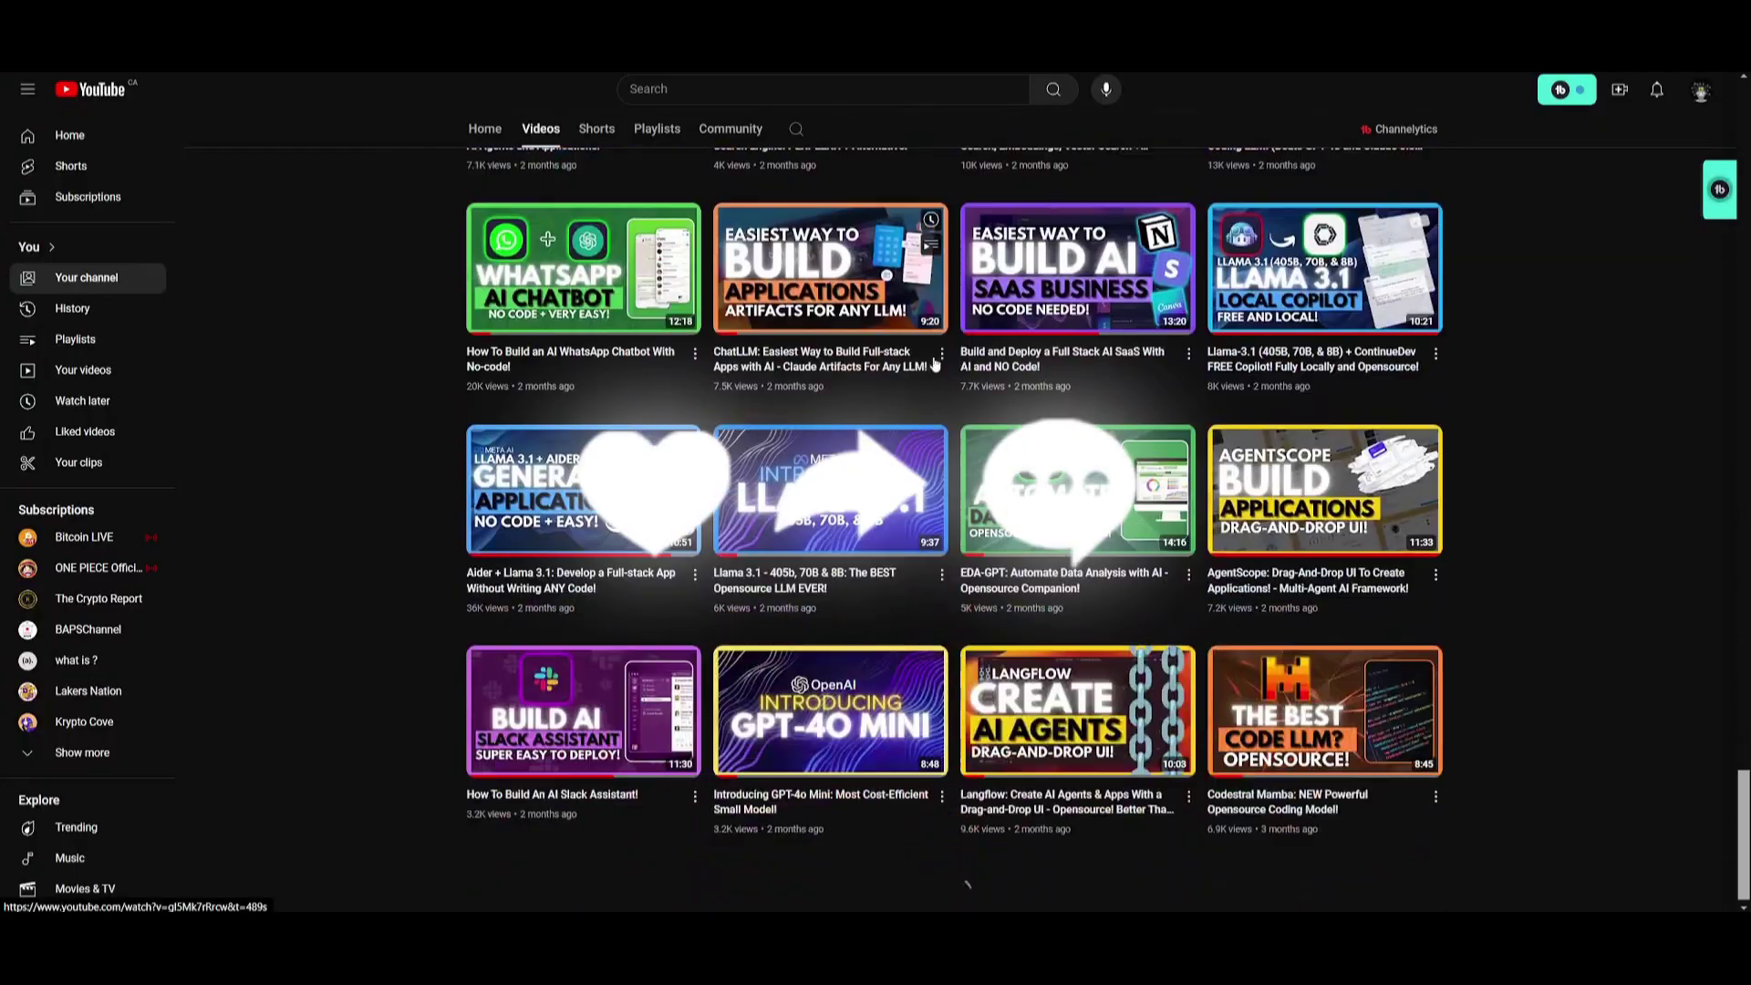
scroll(935, 363, "down", 5)
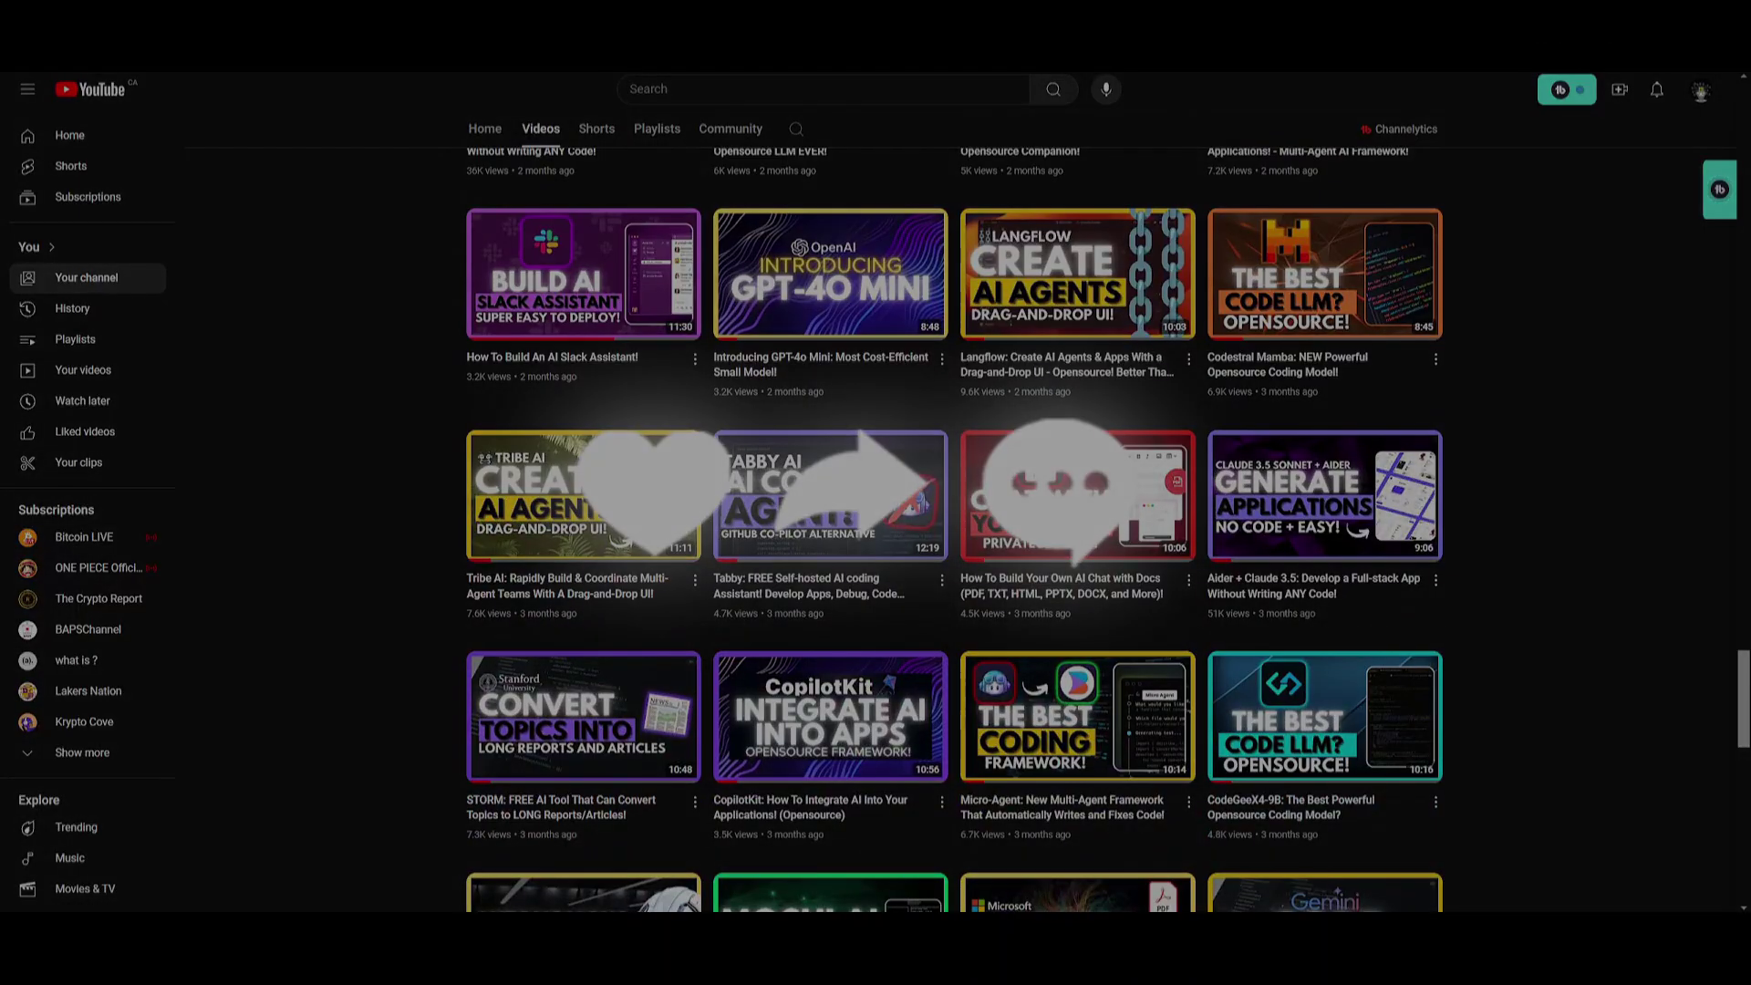